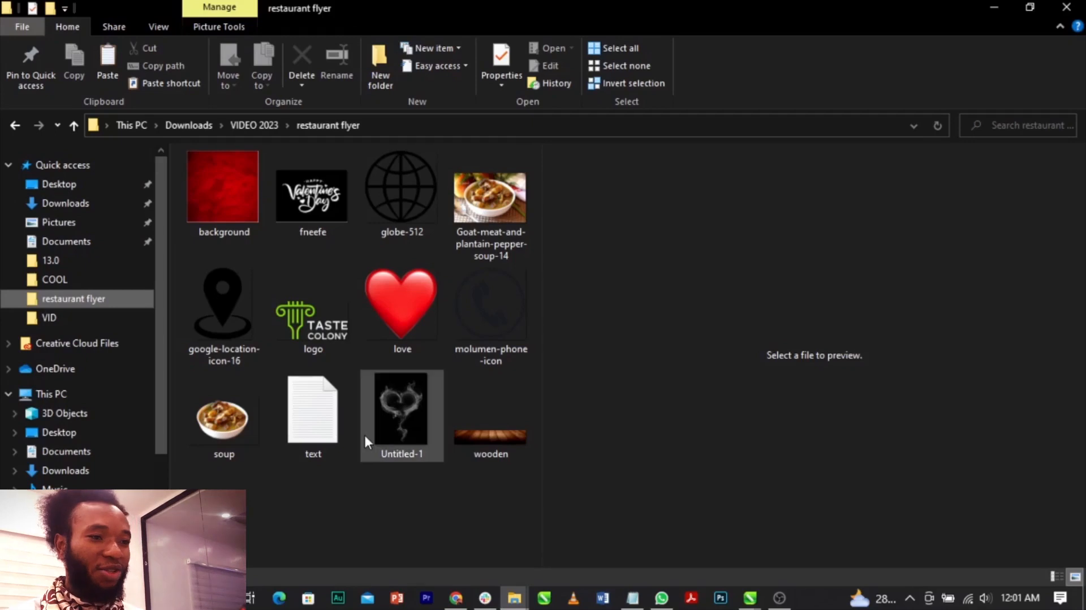
# Preview the original goat-meat pepper soup photo and compare it with the cut-out soup image in the restaurant flyer folder.
pyautogui.click(483, 209)
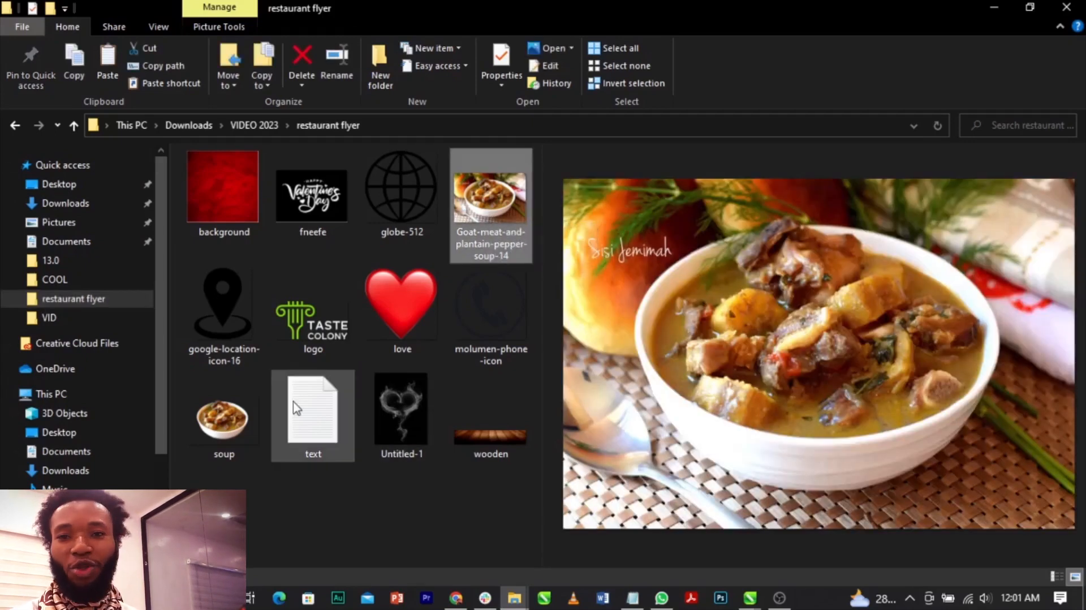
pyautogui.click(250, 426)
pyautogui.click(512, 212)
pyautogui.click(243, 418)
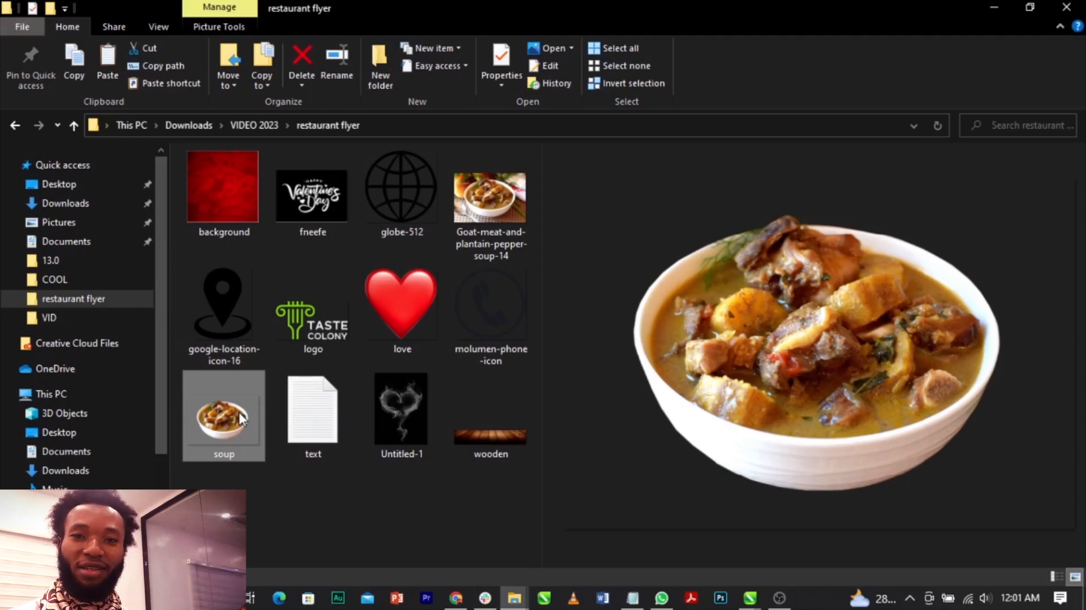
# Switch to CorelDRAW and set the page size to 5 by 5 inches, with inches as the drawing units.
pyautogui.hotkey('alt', 'Tab')
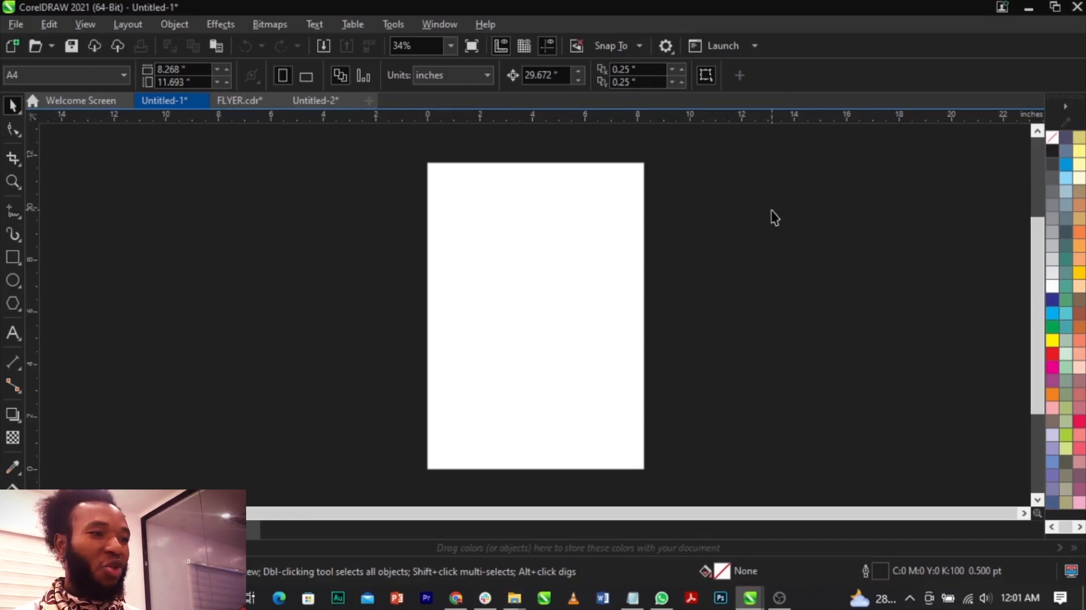
pyautogui.click(480, 80)
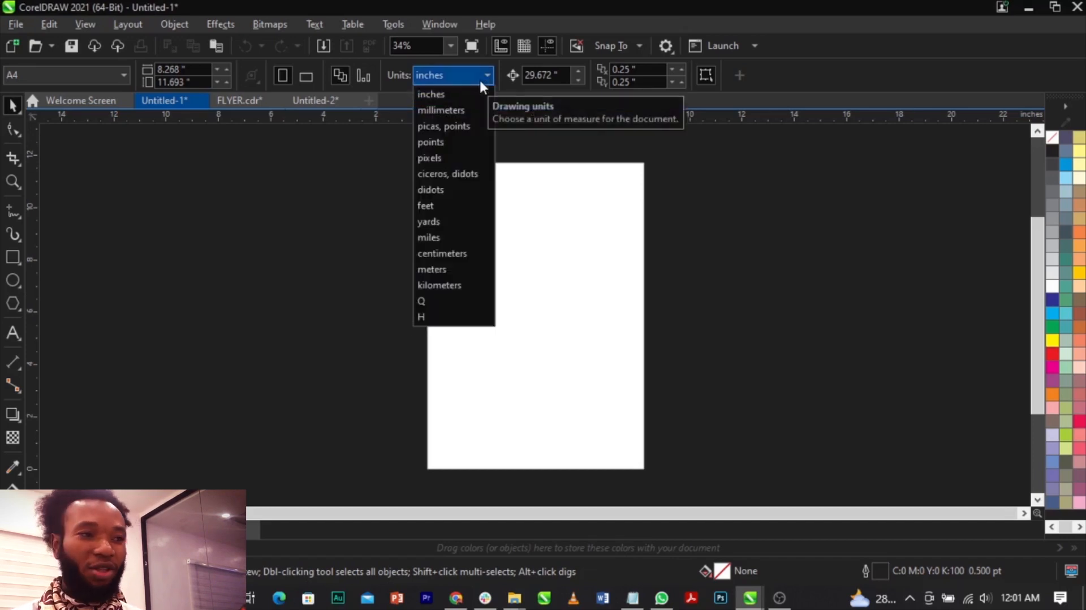
pyautogui.click(474, 92)
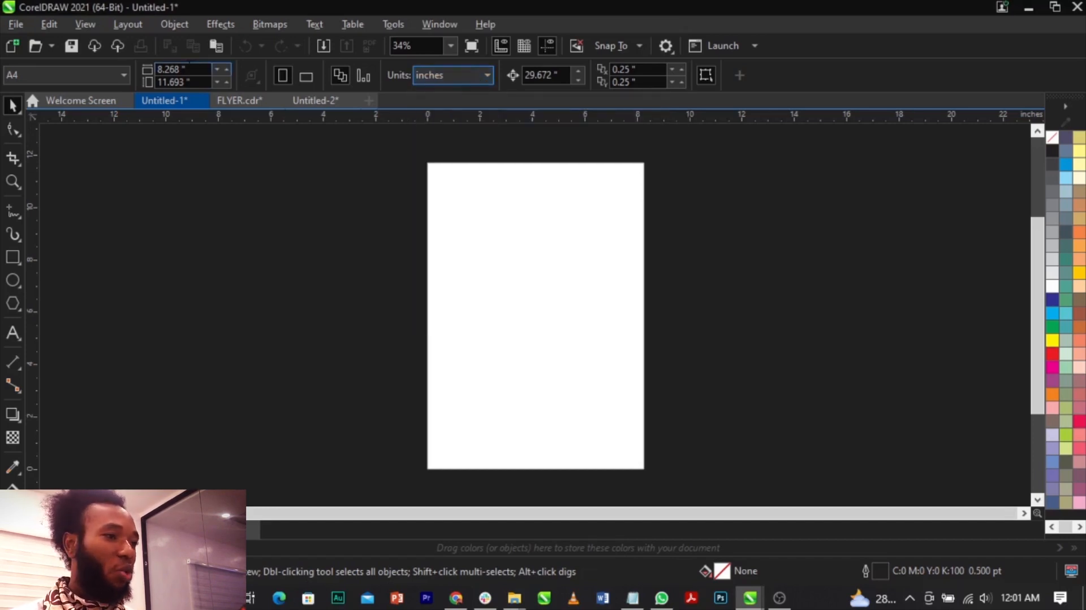
pyautogui.click(204, 71)
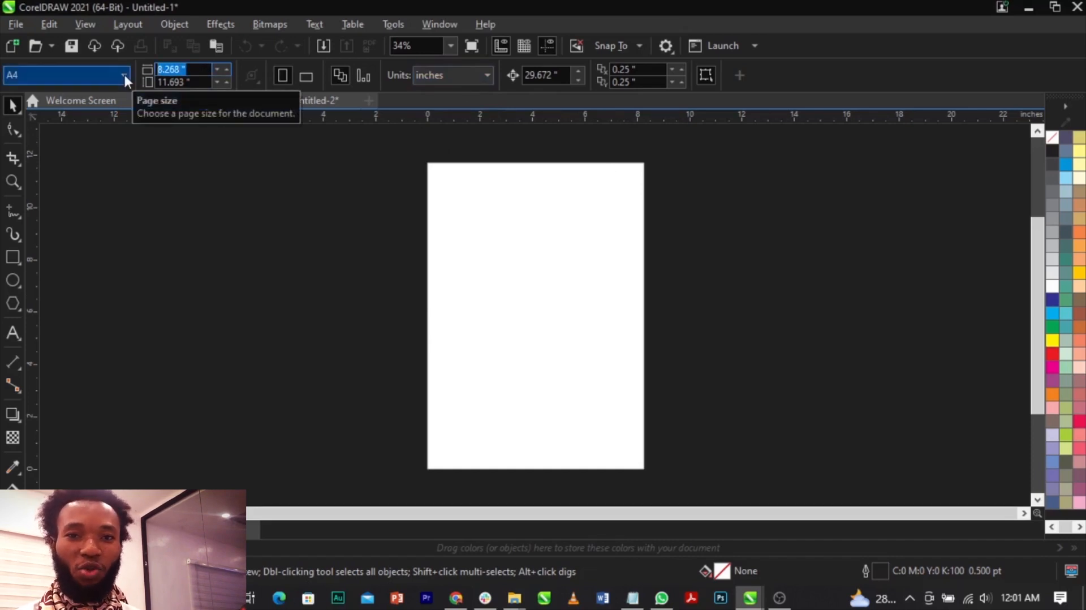
pyautogui.write('5')
pyautogui.press('Tab')
pyautogui.write('5')
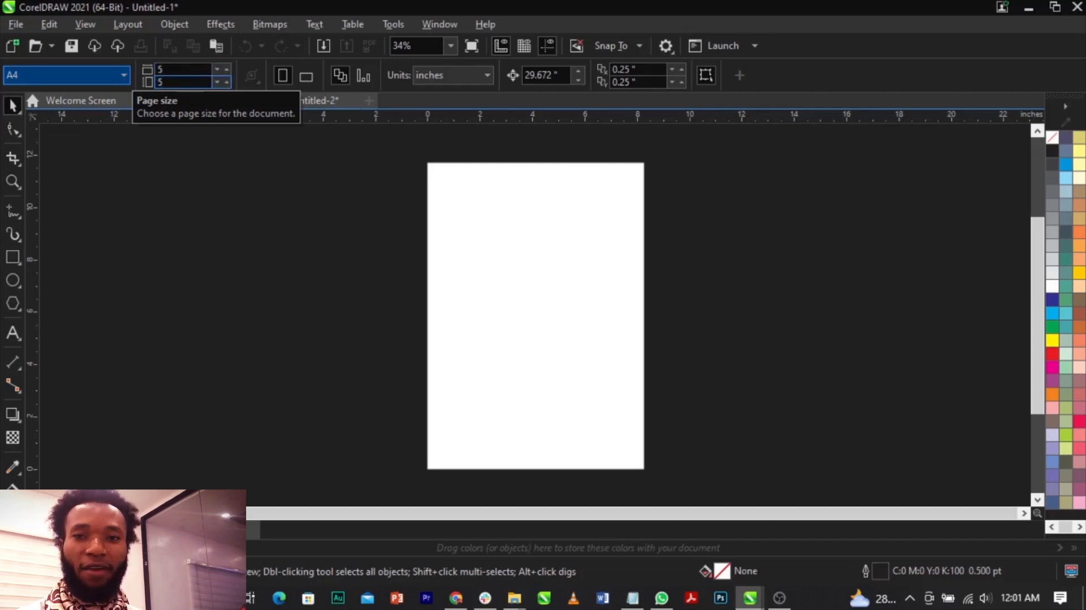
pyautogui.press('Return')
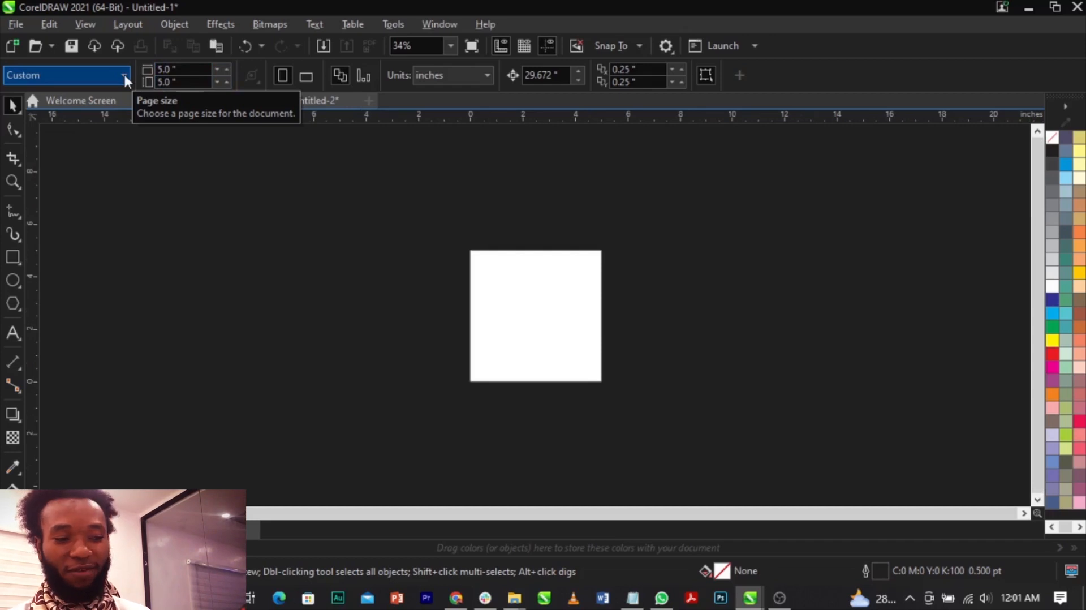
# Draw a rectangle of about 4.9 by 5 inches covering nearly the whole page.
pyautogui.hotkey('shift', 'F4')
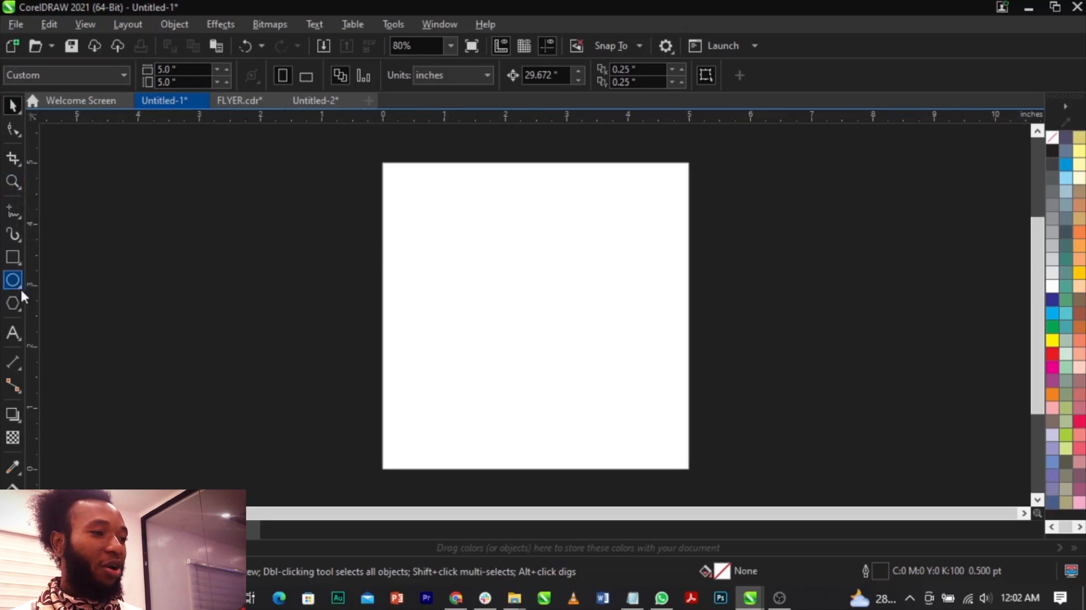
pyautogui.click(13, 257)
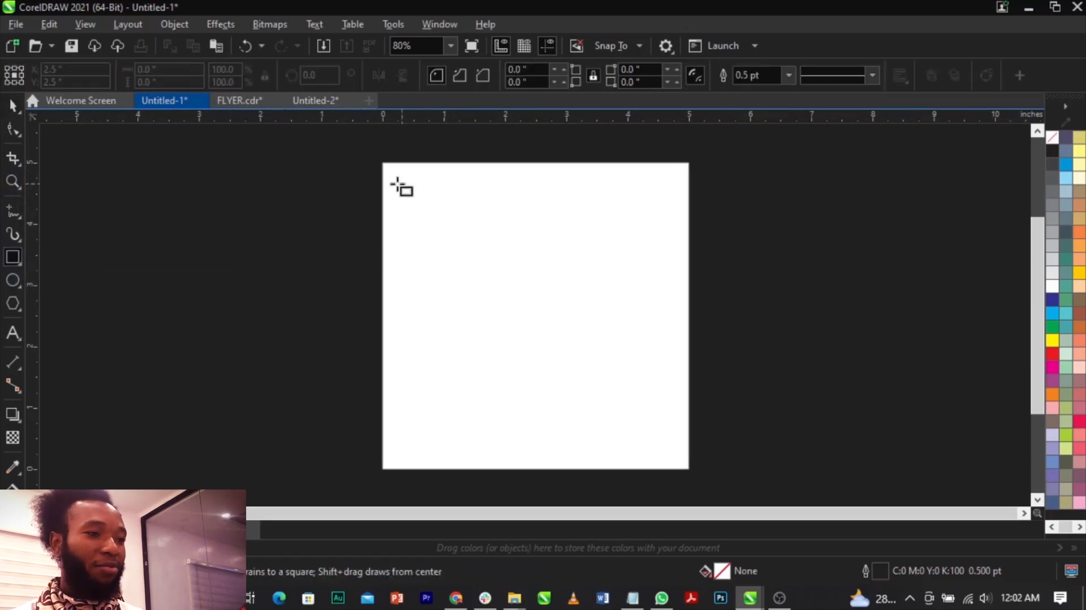
pyautogui.moveTo(388, 165); pyautogui.dragTo(684, 471)
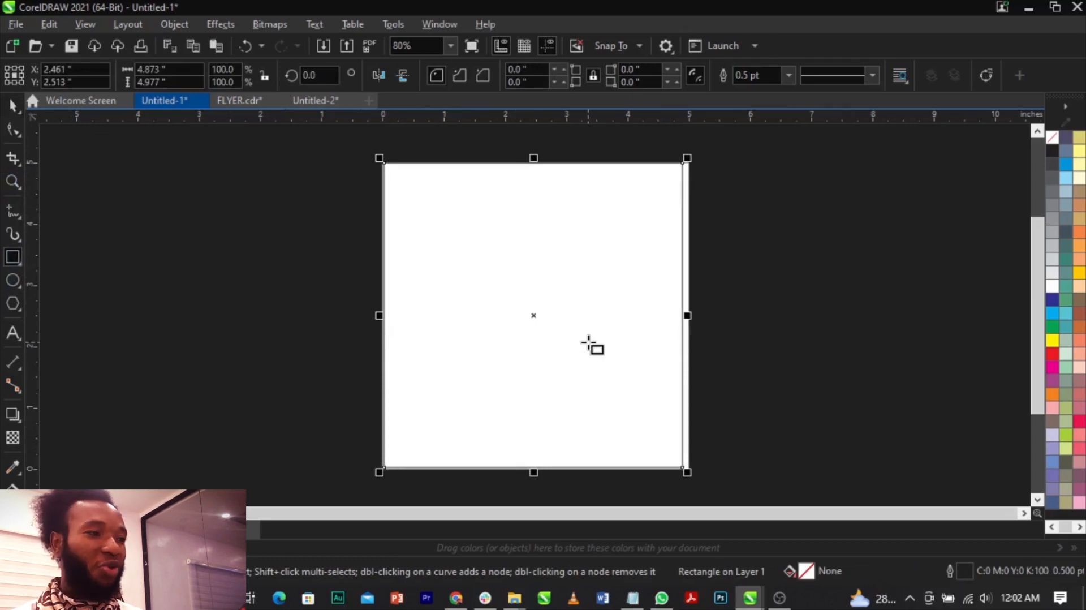
# Set the rectangle's width and height to 5 inches each and centre it on the page.
pyautogui.click(165, 69)
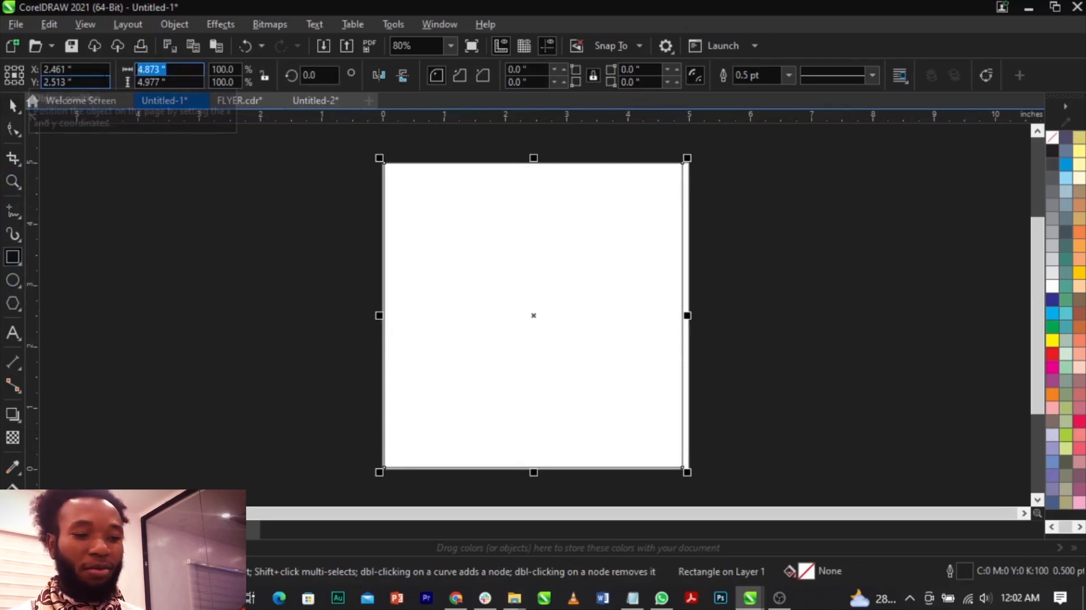
pyautogui.write('5')
pyautogui.press('Tab')
pyautogui.write('5')
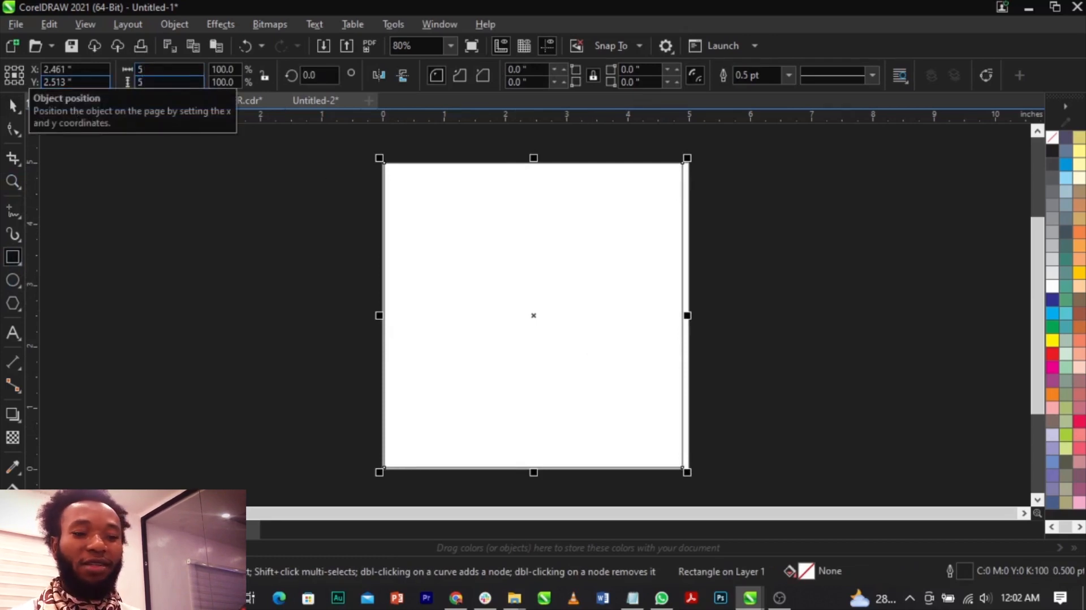
pyautogui.press('Return')
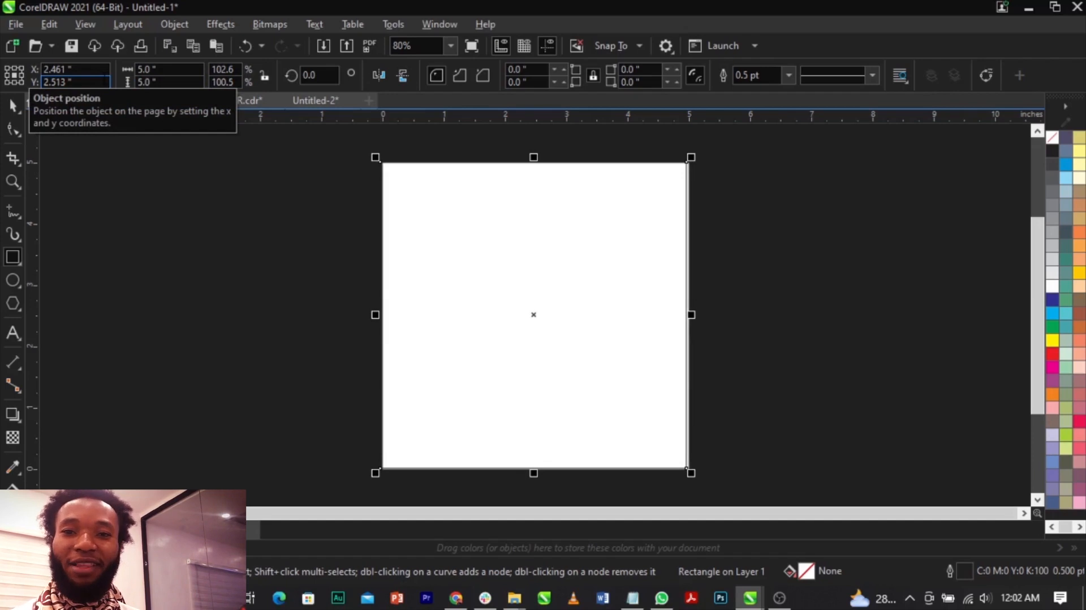
pyautogui.press('p')
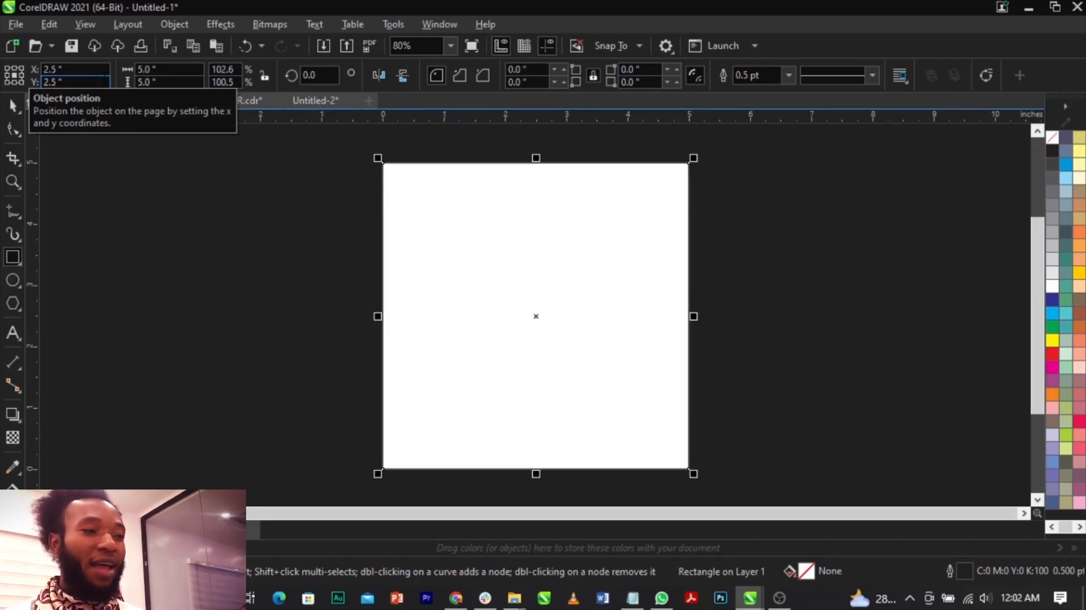
pyautogui.click(13, 106)
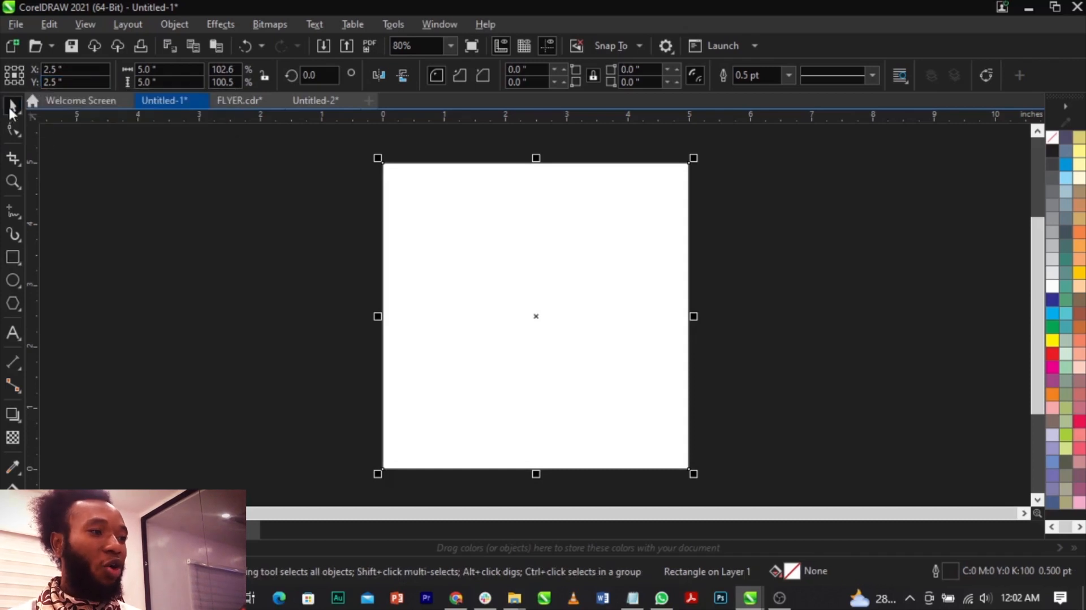
# Start importing files and open the restaurant flyer folder inside VIDEO 2023.
pyautogui.click(16, 24)
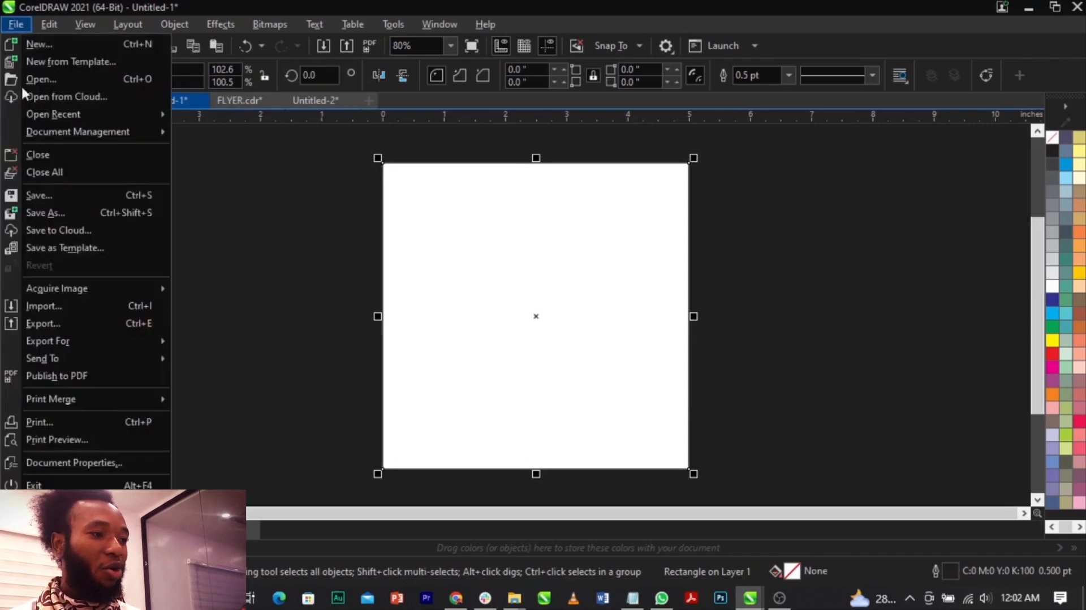
pyautogui.click(69, 304)
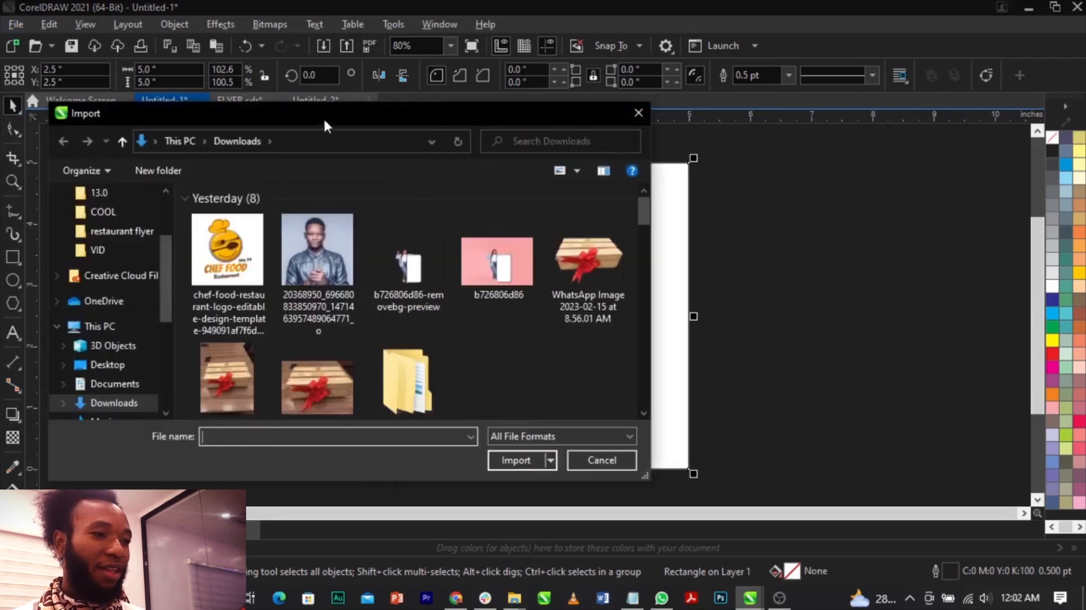
pyautogui.moveTo(324, 119); pyautogui.dragTo(436, 94)
pyautogui.scroll(-1, 435, 273)
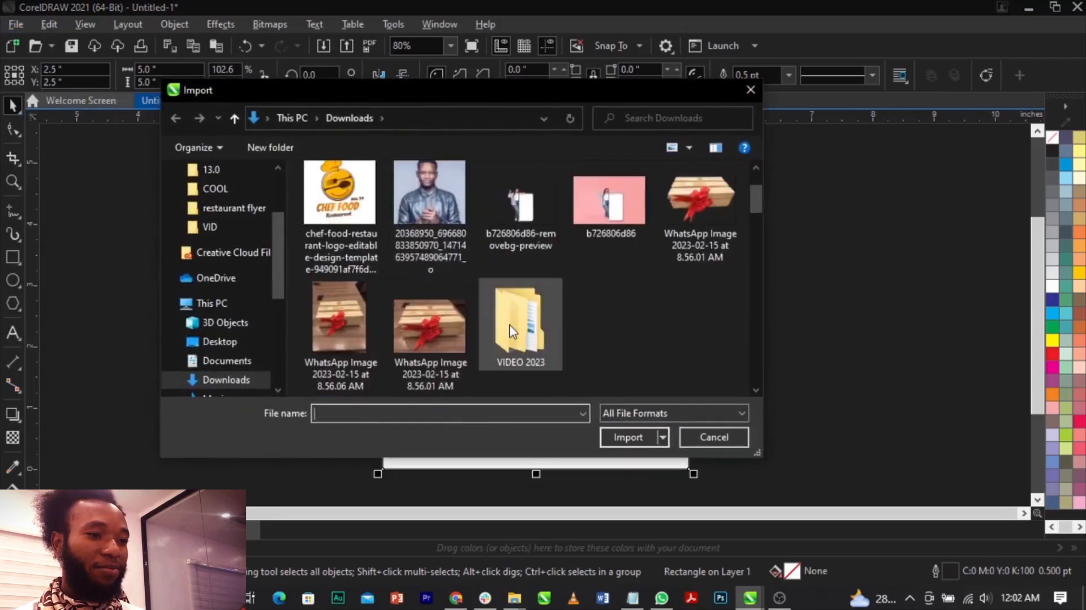
pyautogui.doubleClick(512, 330)
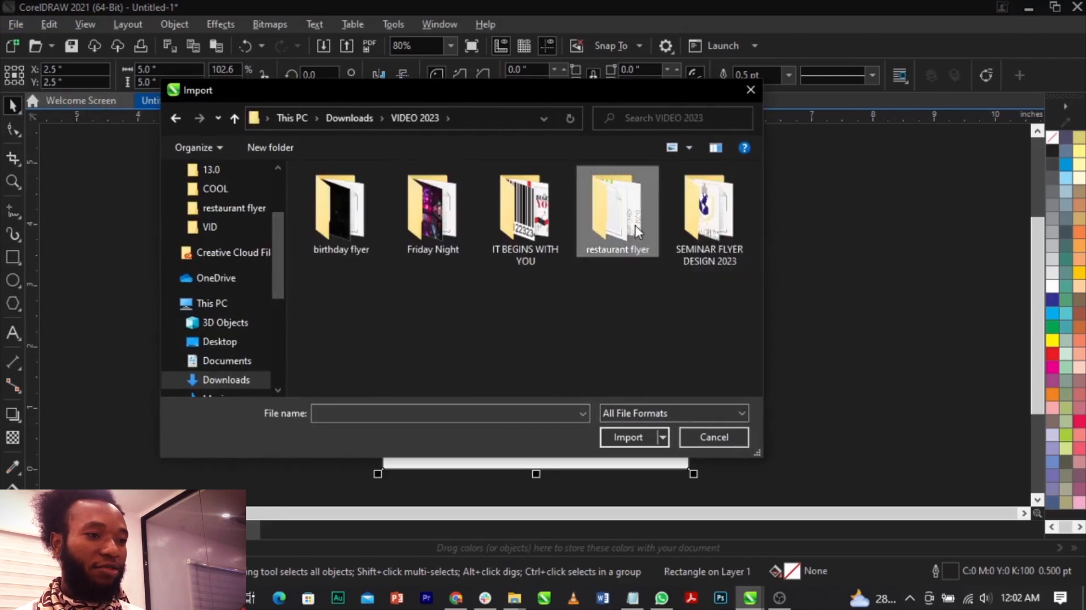
pyautogui.doubleClick(637, 231)
# Import the background, fneefe, globe-512, google-location-icon-16, logo, love, molumen-phone-icon, soup, Untitled-1 and wooden images.
pyautogui.click(358, 219)
pyautogui.keyDown('ctrl'); pyautogui.click(430, 214); pyautogui.keyUp('ctrl')
pyautogui.keyDown('ctrl'); pyautogui.click(513, 213); pyautogui.keyUp('ctrl')
pyautogui.keyDown('ctrl'); pyautogui.click(592, 204); pyautogui.keyUp('ctrl')
pyautogui.keyDown('ctrl'); pyautogui.click(606, 207); pyautogui.keyUp('ctrl')
pyautogui.keyDown('ctrl'); pyautogui.click(684, 212); pyautogui.keyUp('ctrl')
pyautogui.keyDown('ctrl'); pyautogui.click(340, 327); pyautogui.keyUp('ctrl')
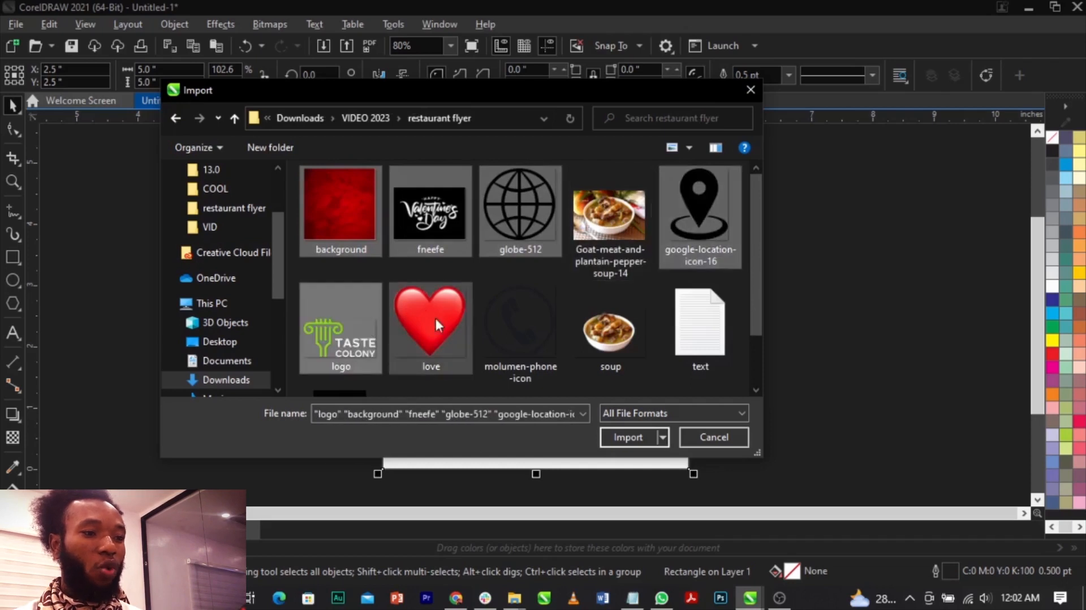
pyautogui.keyDown('ctrl'); pyautogui.click(434, 315); pyautogui.keyUp('ctrl')
pyautogui.keyDown('ctrl'); pyautogui.click(524, 324); pyautogui.keyUp('ctrl')
pyautogui.keyDown('ctrl'); pyautogui.click(615, 335); pyautogui.keyUp('ctrl')
pyautogui.scroll(-2, 614, 335)
pyautogui.keyDown('ctrl'); pyautogui.click(452, 379); pyautogui.keyUp('ctrl')
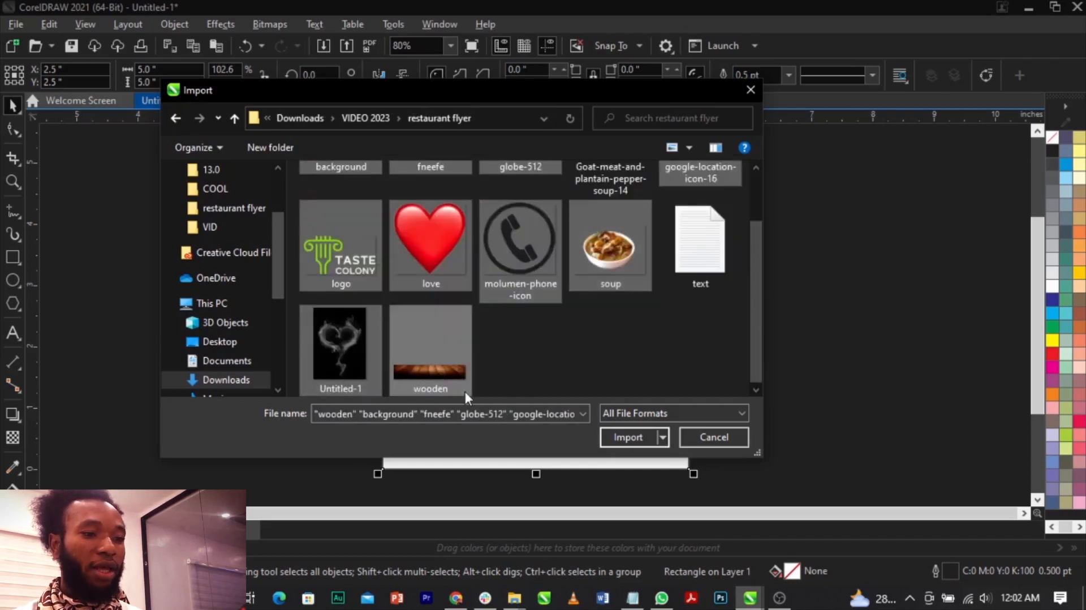
pyautogui.click(630, 439)
# Place the imported images one after another on the empty area to the left of the page.
pyautogui.click(211, 225)
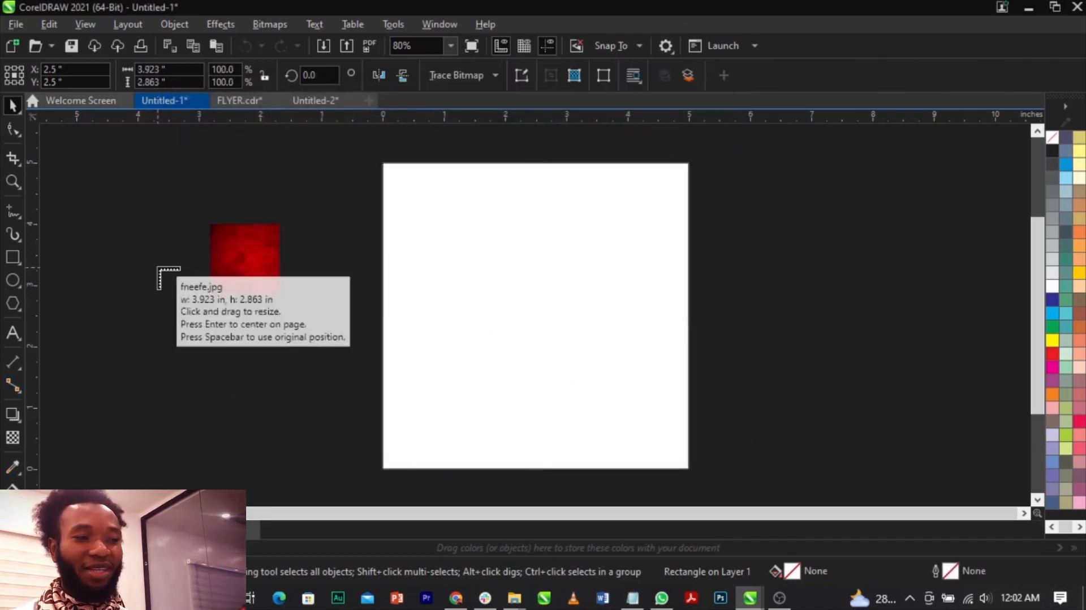
pyautogui.click(163, 271)
pyautogui.click(164, 349)
pyautogui.click(113, 357)
pyautogui.click(129, 287)
pyautogui.click(102, 202)
pyautogui.click(153, 181)
pyautogui.click(86, 249)
pyautogui.press('Escape')
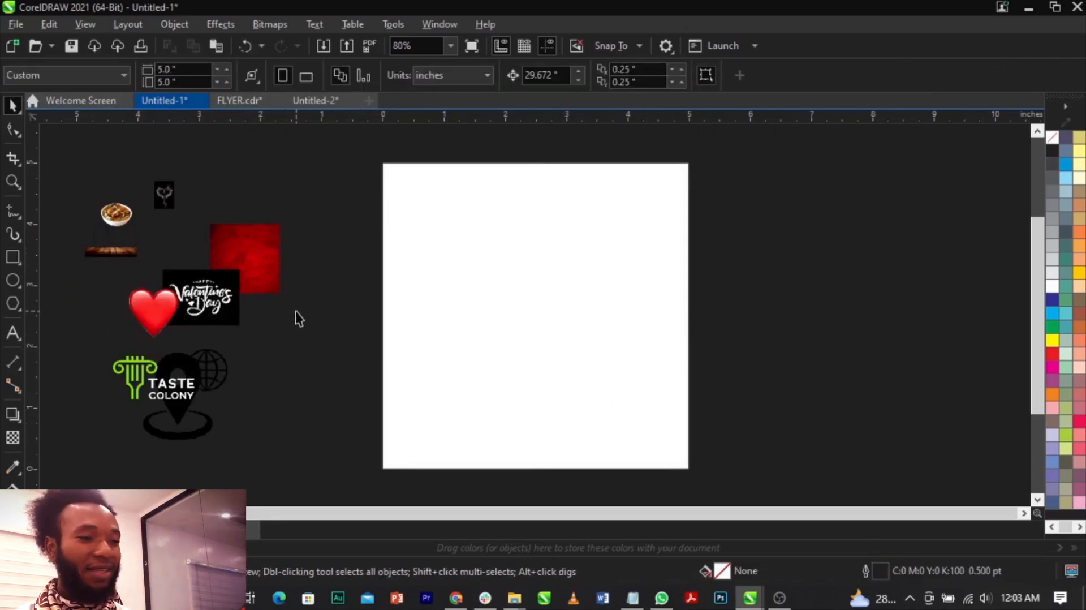
# Enlarge the red background image to about 5.7 inches square beside the assets and apply a Gaussian blur with a 21.7-pixel radius.
pyautogui.click(251, 245)
pyautogui.moveTo(252, 245); pyautogui.dragTo(941, 148)
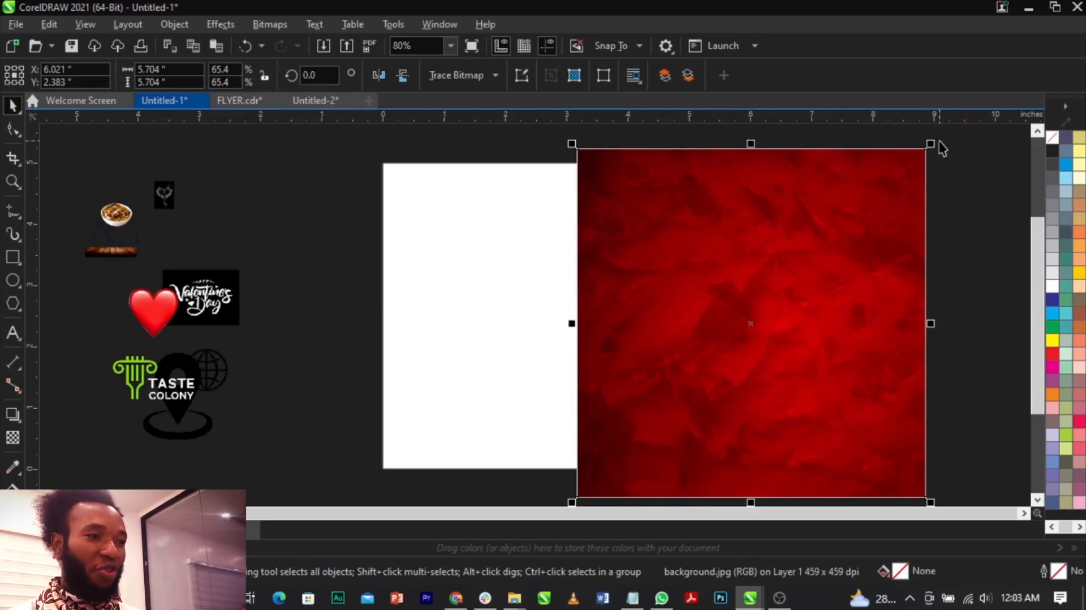
pyautogui.click(231, 26)
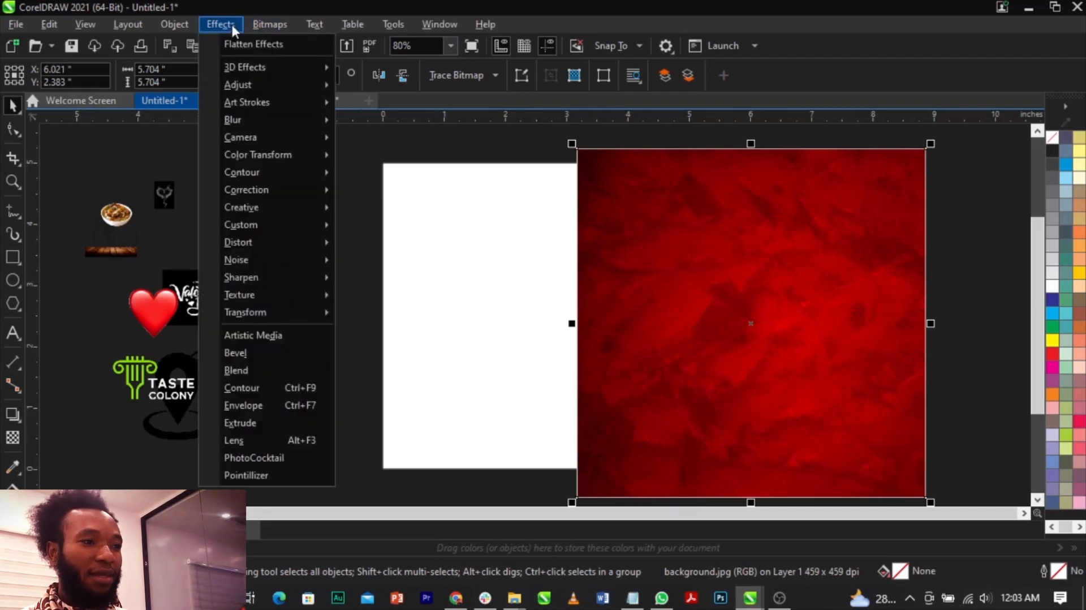
pyautogui.moveTo(264, 120)
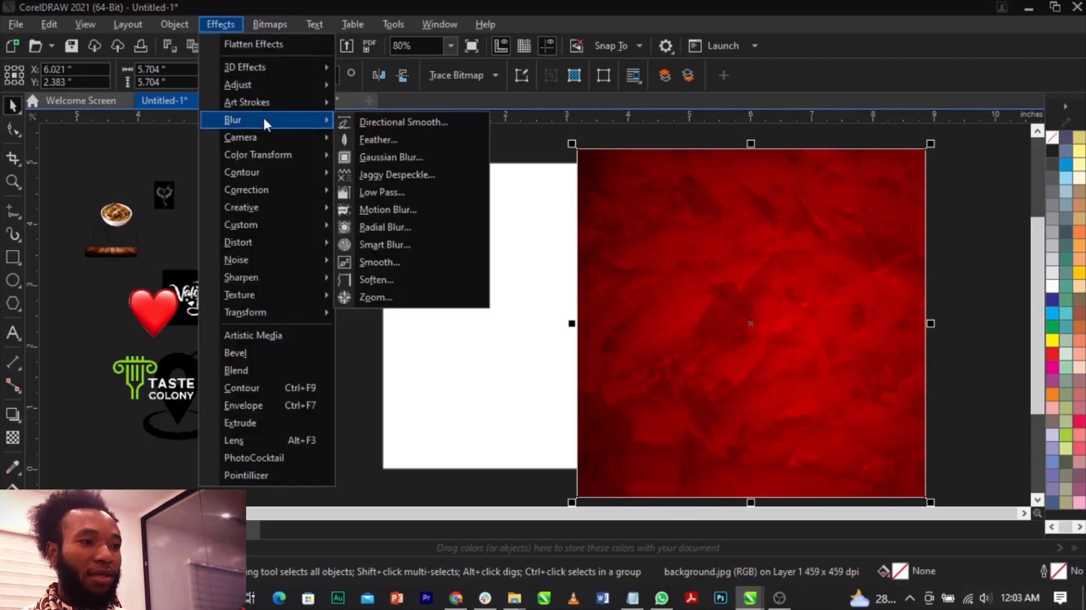
pyautogui.click(410, 157)
pyautogui.moveTo(529, 245); pyautogui.dragTo(485, 190)
pyautogui.moveTo(369, 224); pyautogui.dragTo(409, 224)
pyautogui.click(438, 224)
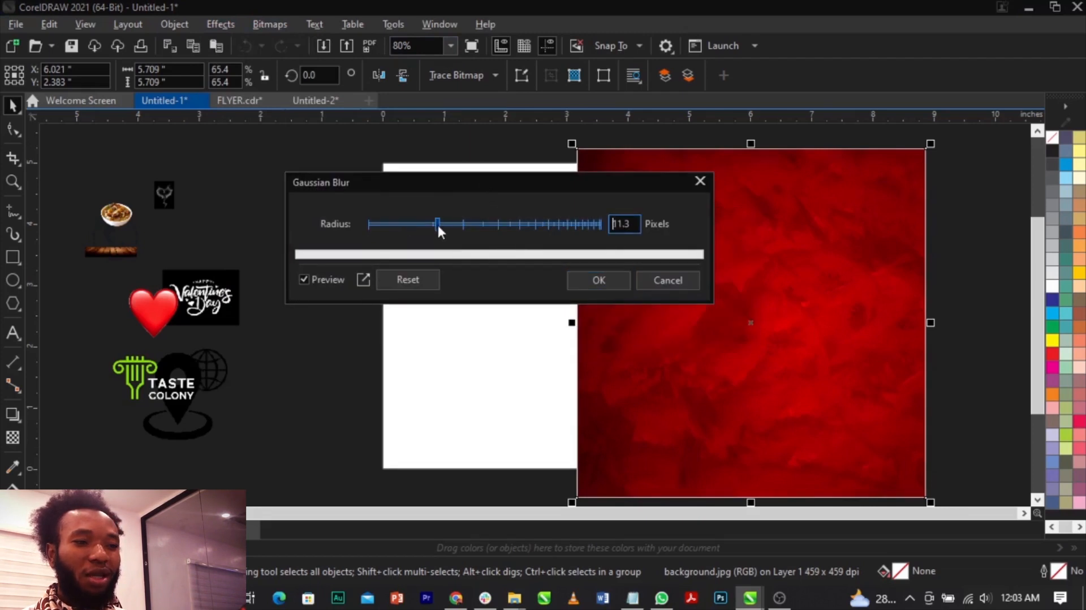
pyautogui.moveTo(438, 225); pyautogui.dragTo(466, 226)
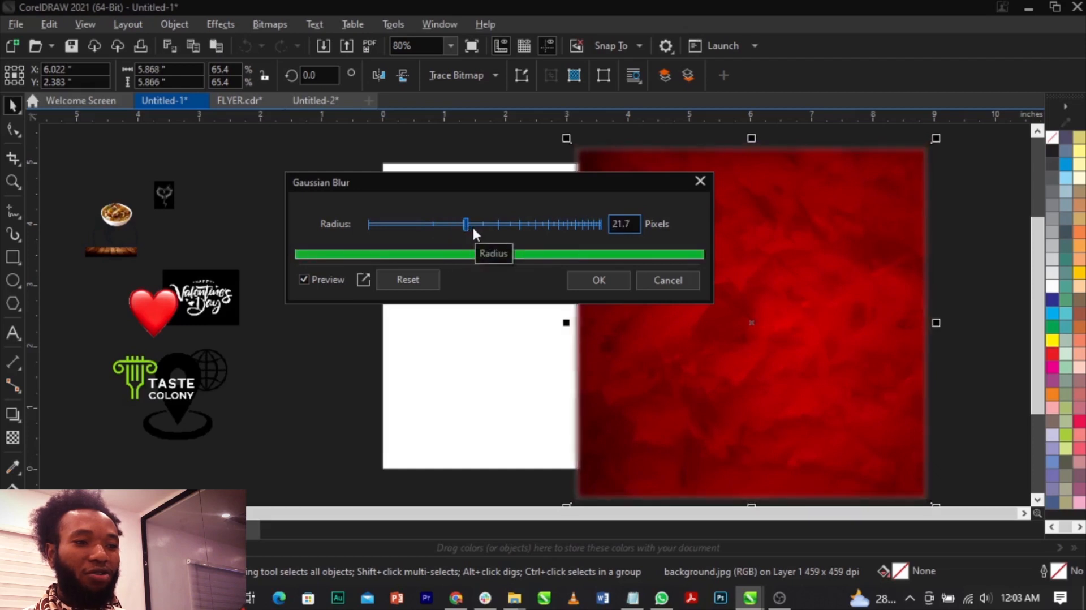
pyautogui.click(592, 283)
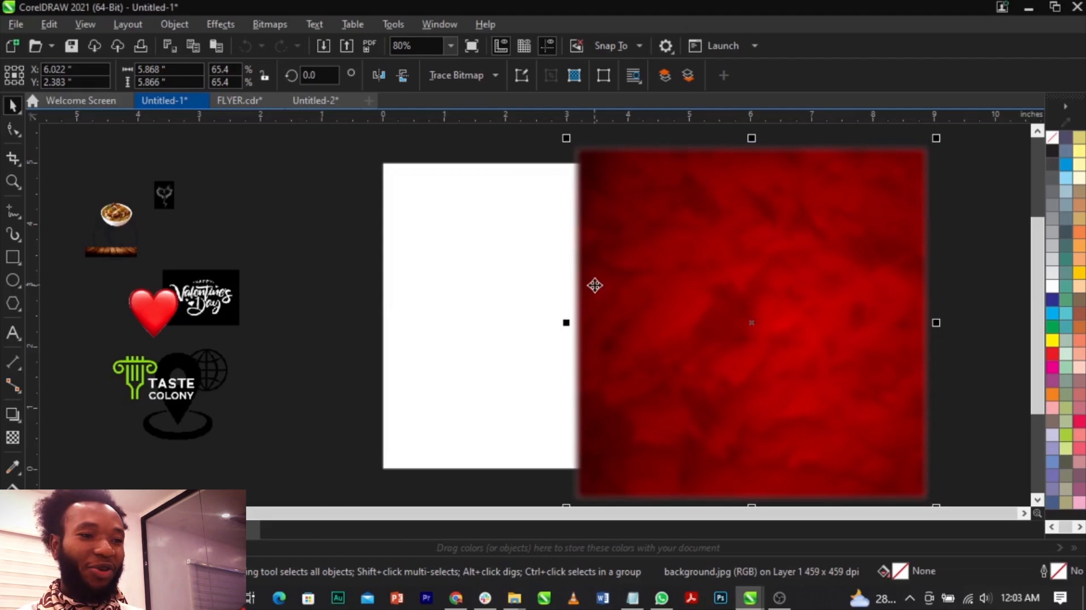
# PowerClip the blurred red background inside the 5-inch page rectangle.
pyautogui.rightClick(645, 278)
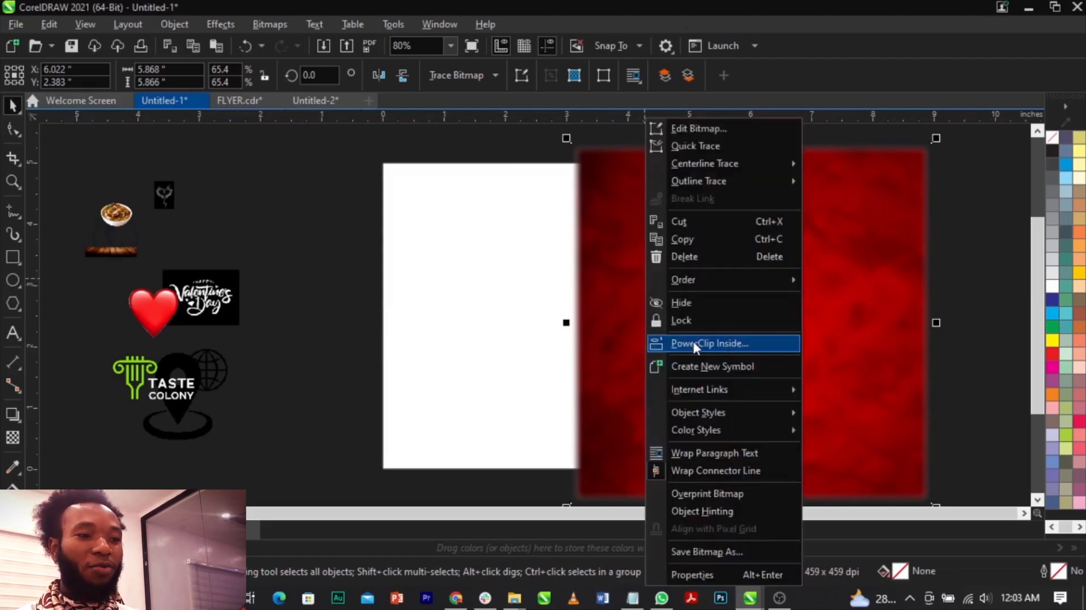
pyautogui.click(656, 343)
pyautogui.click(454, 300)
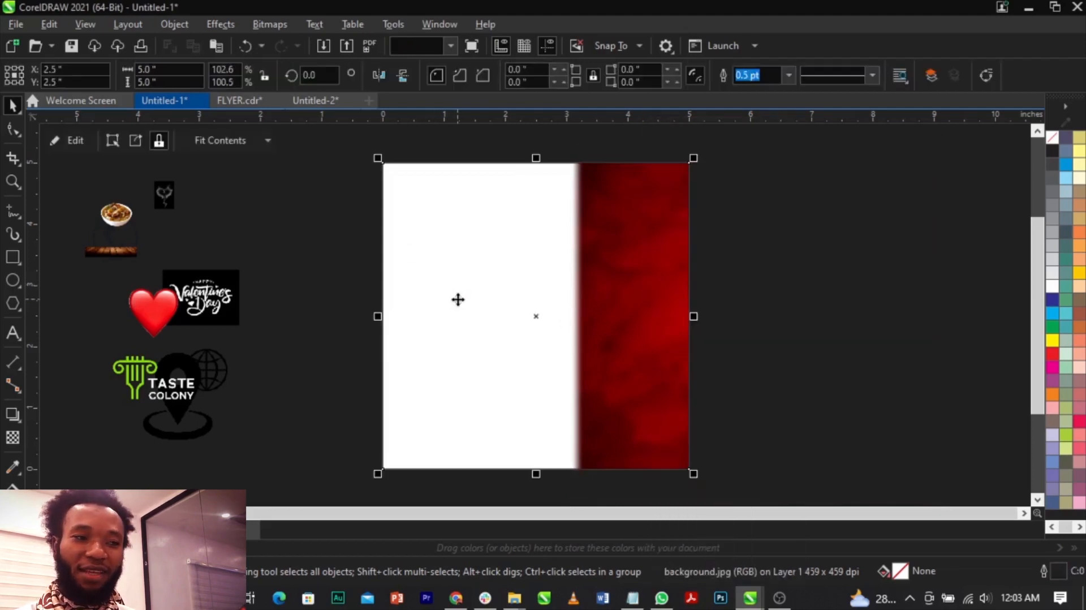
# Edit the PowerClip contents and enlarge the blurred red background to about 6.3 inches square so it covers the whole page frame.
pyautogui.rightClick(609, 293)
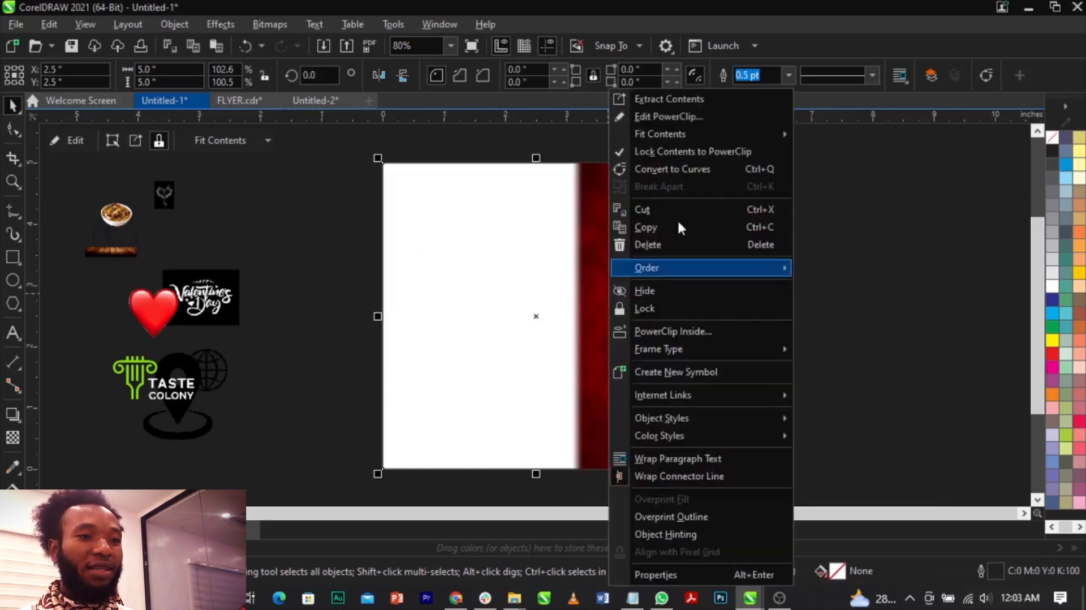
pyautogui.click(677, 120)
pyautogui.moveTo(705, 331); pyautogui.dragTo(649, 341)
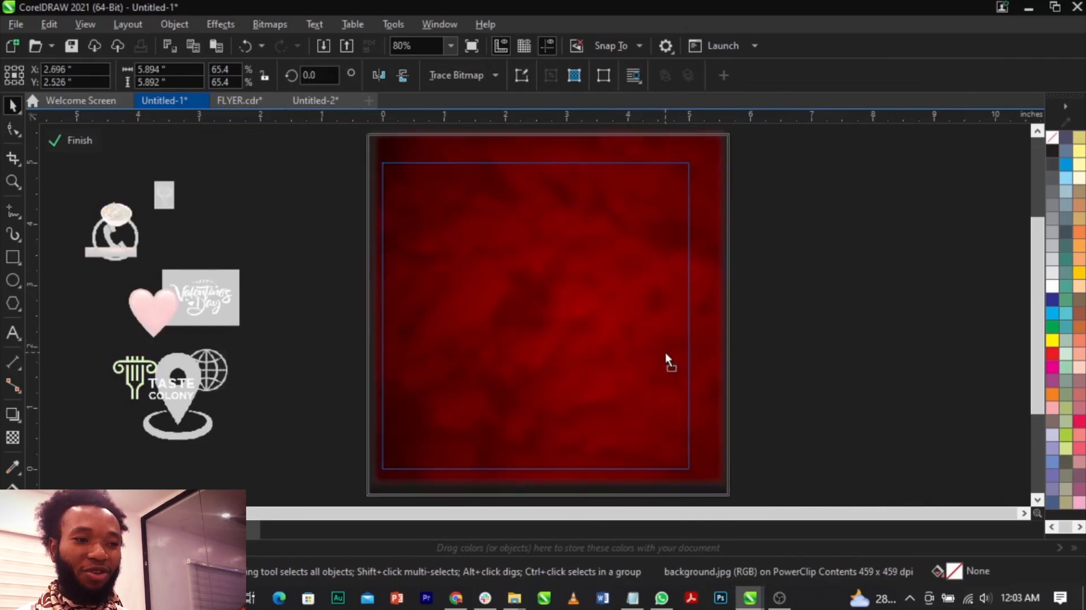
pyautogui.scroll(-2, 666, 350)
pyautogui.moveTo(705, 442)
pyautogui.mouseDown()
pyautogui.moveTo(727, 466)
pyautogui.moveTo(714, 451)
pyautogui.mouseUp()
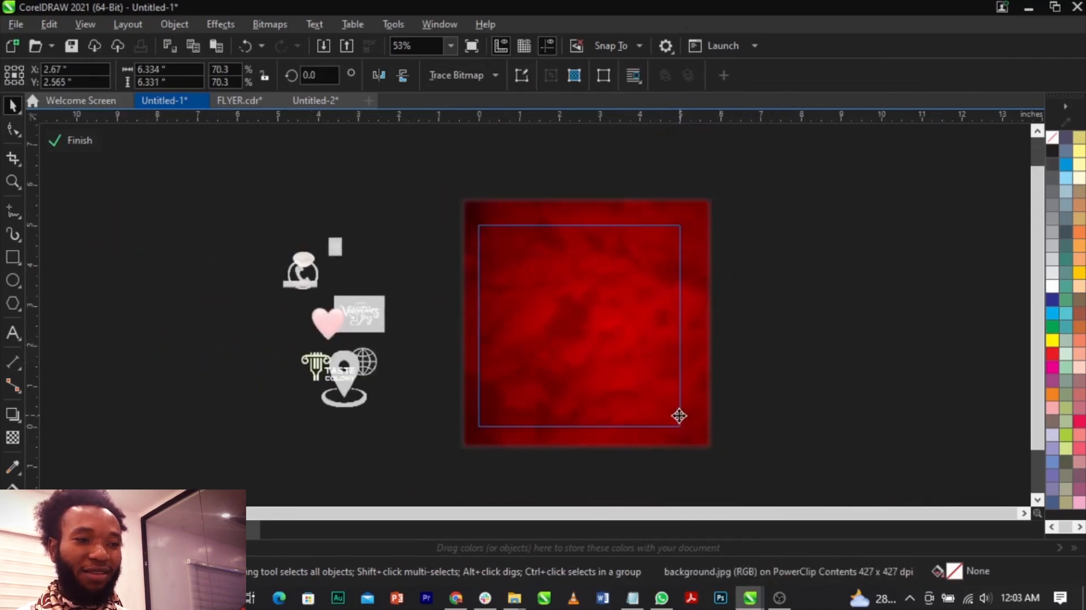
pyautogui.click(73, 140)
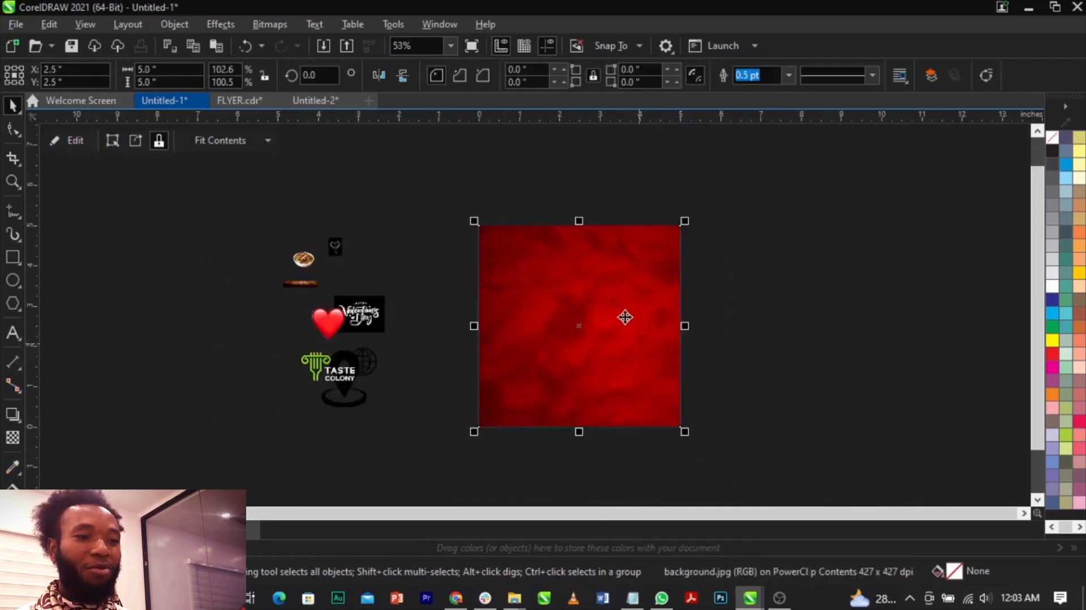
# Center the red PowerClip rectangle on the page and remove its outline.
pyautogui.scroll(8, 441, 308)
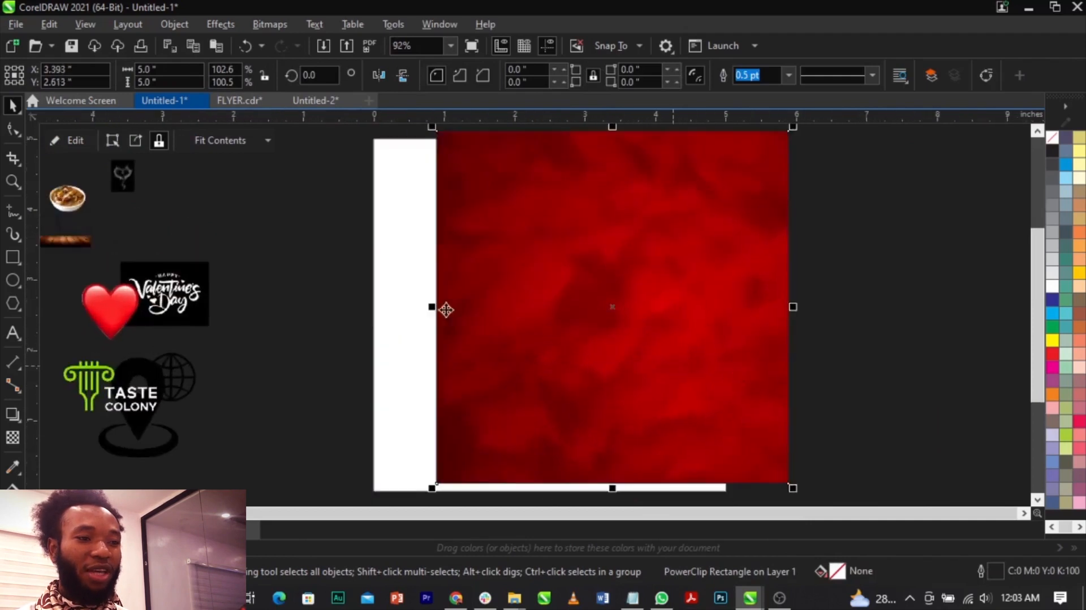
pyautogui.scroll(-8, 527, 332)
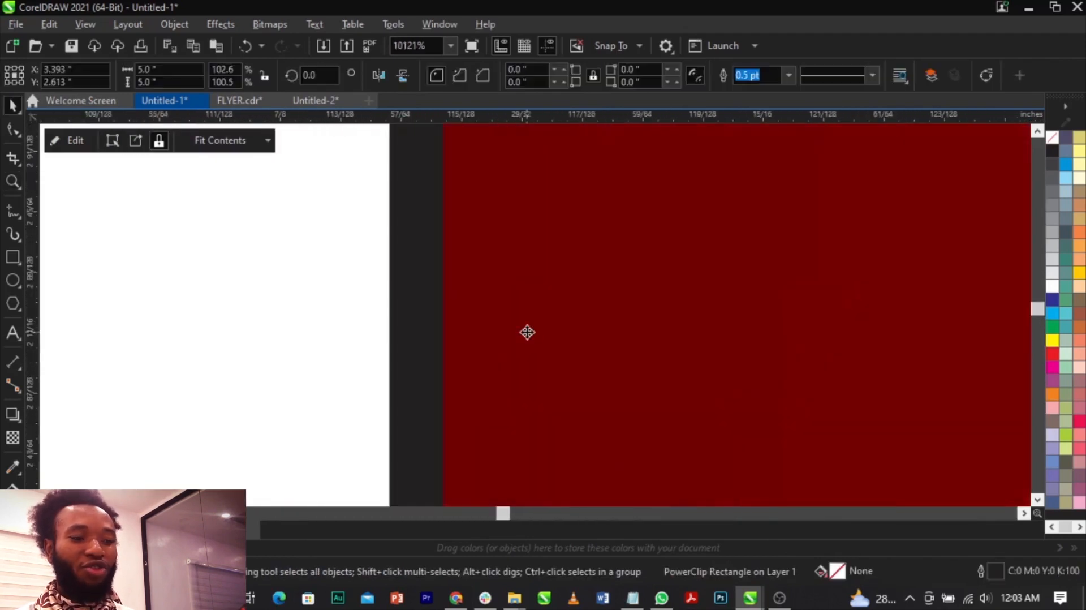
pyautogui.press('p')
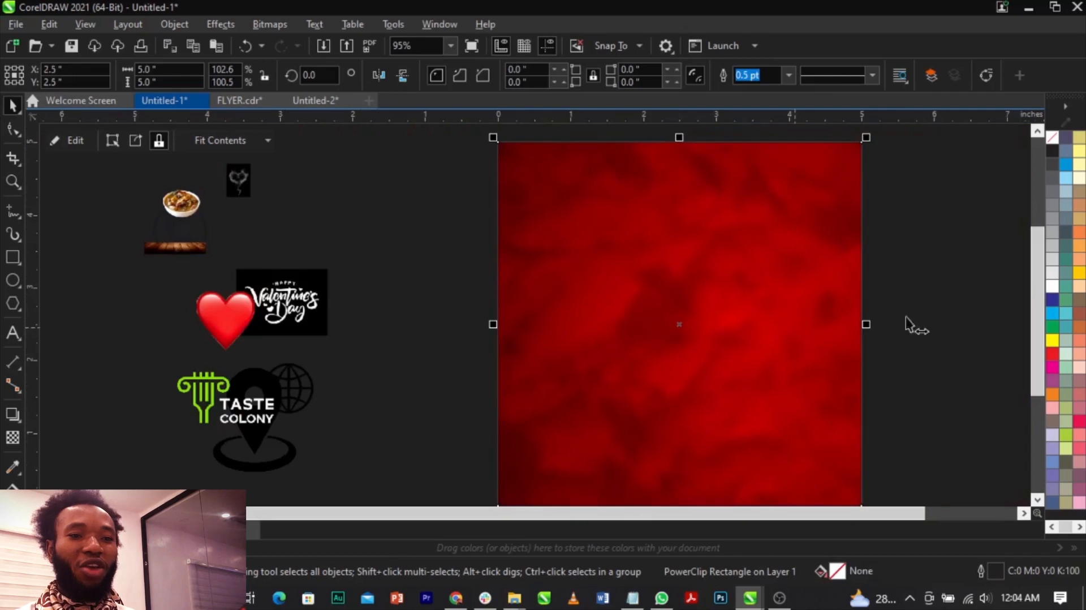
pyautogui.rightClick(1052, 141)
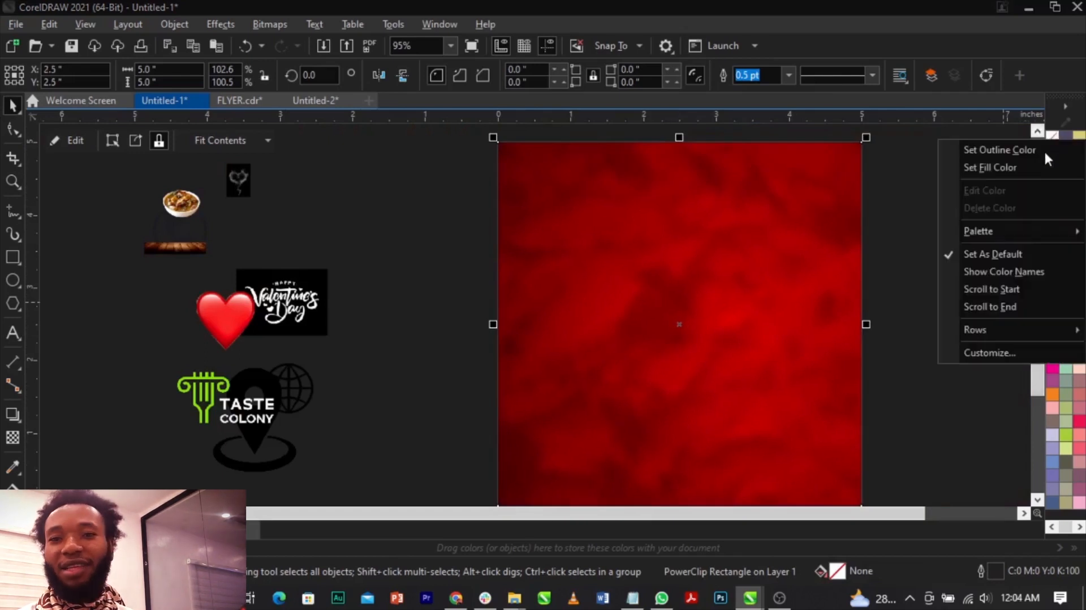
pyautogui.click(1041, 151)
pyautogui.press('Escape')
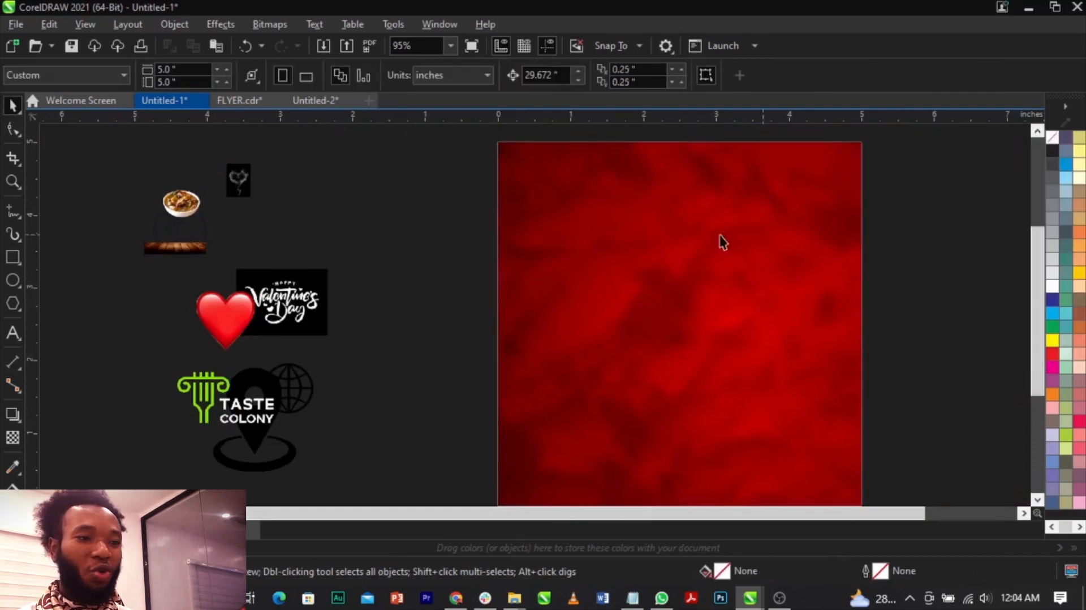
# Place the wooden table image, enlarged beyond the page width, along the page's lower edge and PowerClip it inside the red rectangle.
pyautogui.scroll(-1, 708, 246)
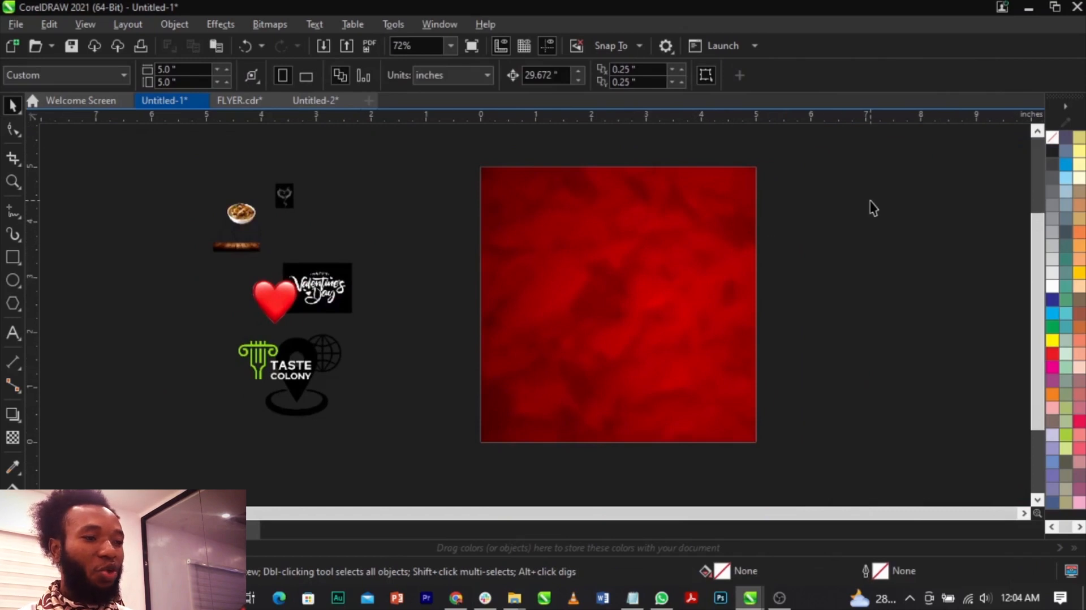
pyautogui.moveTo(240, 247); pyautogui.dragTo(855, 350)
pyautogui.moveTo(771, 382); pyautogui.dragTo(722, 413)
pyautogui.rightClick(724, 413)
pyautogui.click(758, 344)
pyautogui.click(668, 334)
pyautogui.scroll(3, 656, 446)
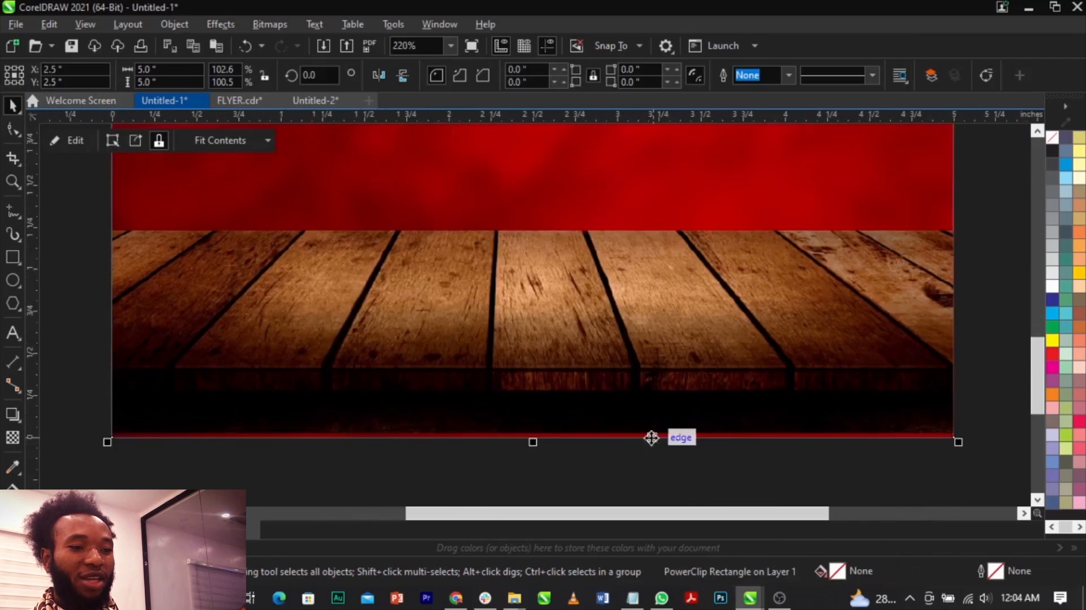
pyautogui.scroll(1, 650, 436)
pyautogui.scroll(-4, 655, 434)
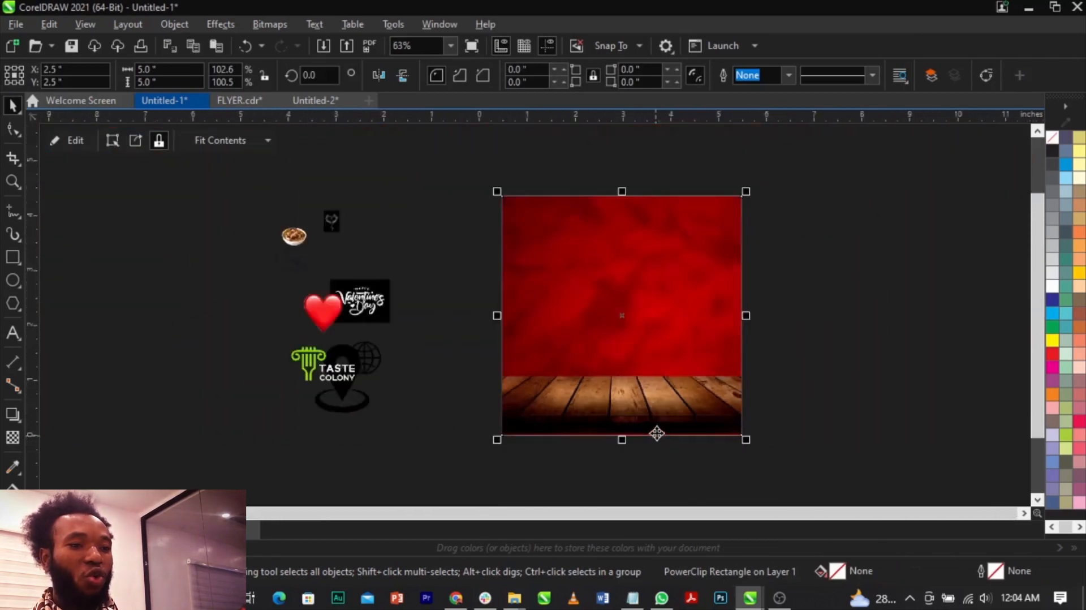
pyautogui.scroll(1, 660, 387)
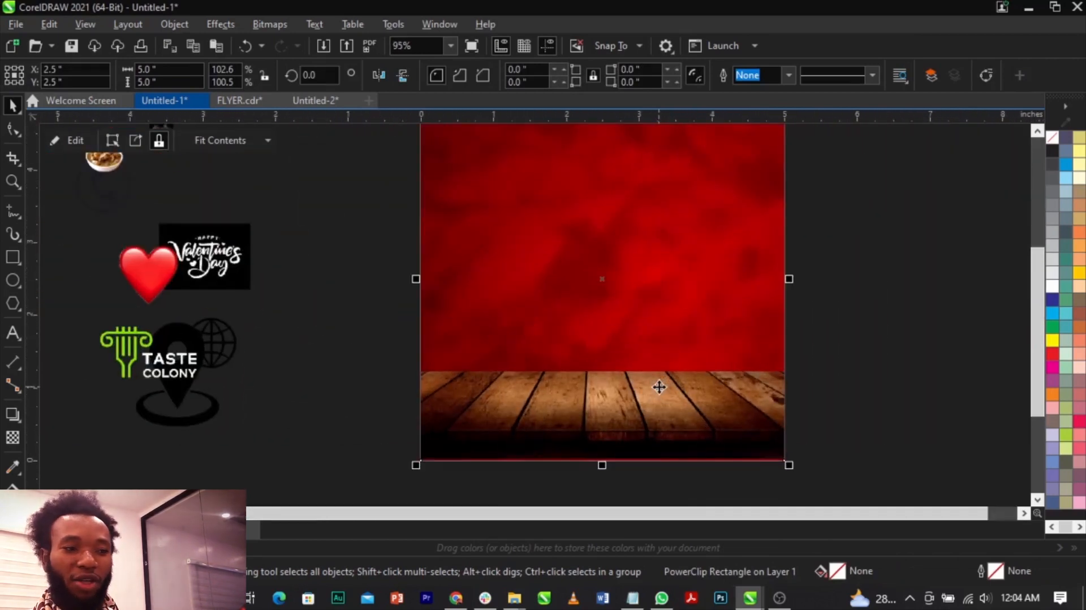
# Edit the PowerClip contents and shift the wooden table image down until it extends past the frame's lower edge.
pyautogui.rightClick(660, 387)
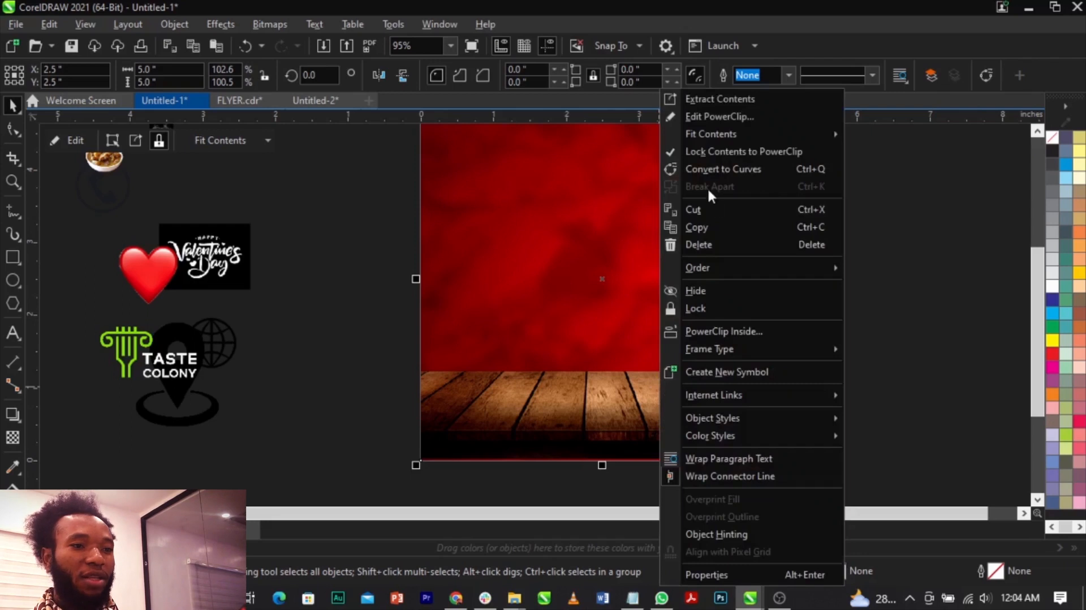
pyautogui.click(709, 123)
pyautogui.moveTo(623, 418); pyautogui.dragTo(683, 405)
pyautogui.click(893, 407)
pyautogui.click(631, 422)
pyautogui.scroll(4, 631, 423)
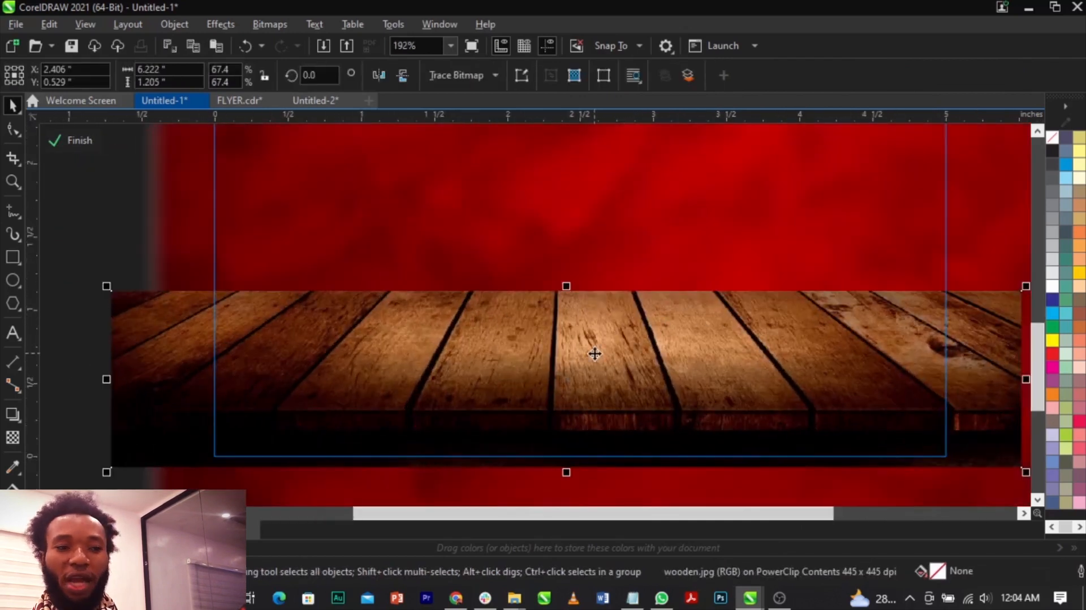
# Apply a uniform transparency of 21 to the wooden table image and finish editing the PowerClip.
pyautogui.click(12, 437)
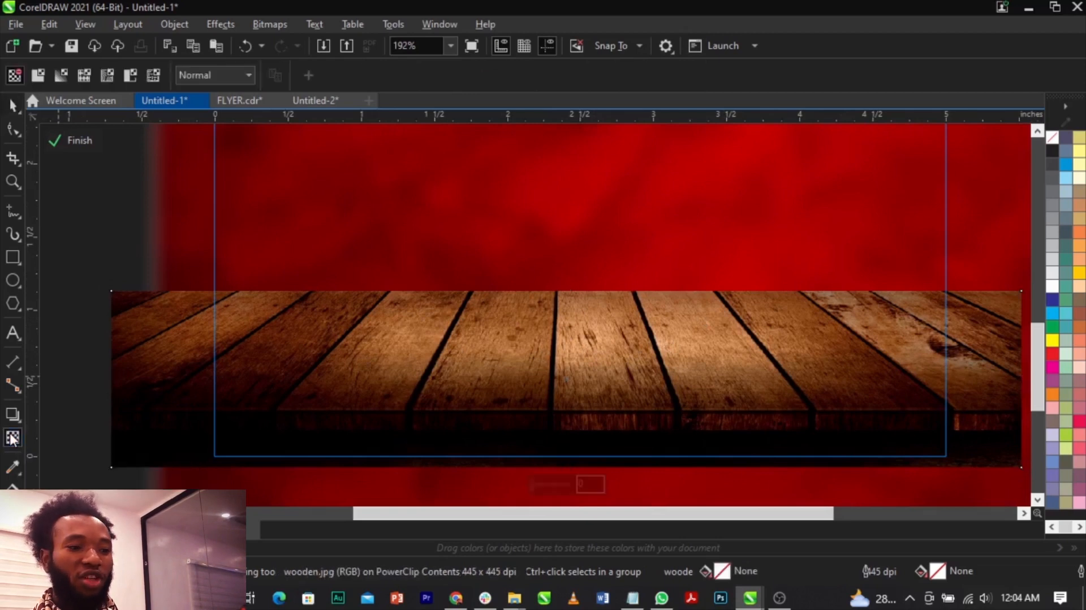
pyautogui.moveTo(544, 484); pyautogui.dragTo(539, 483)
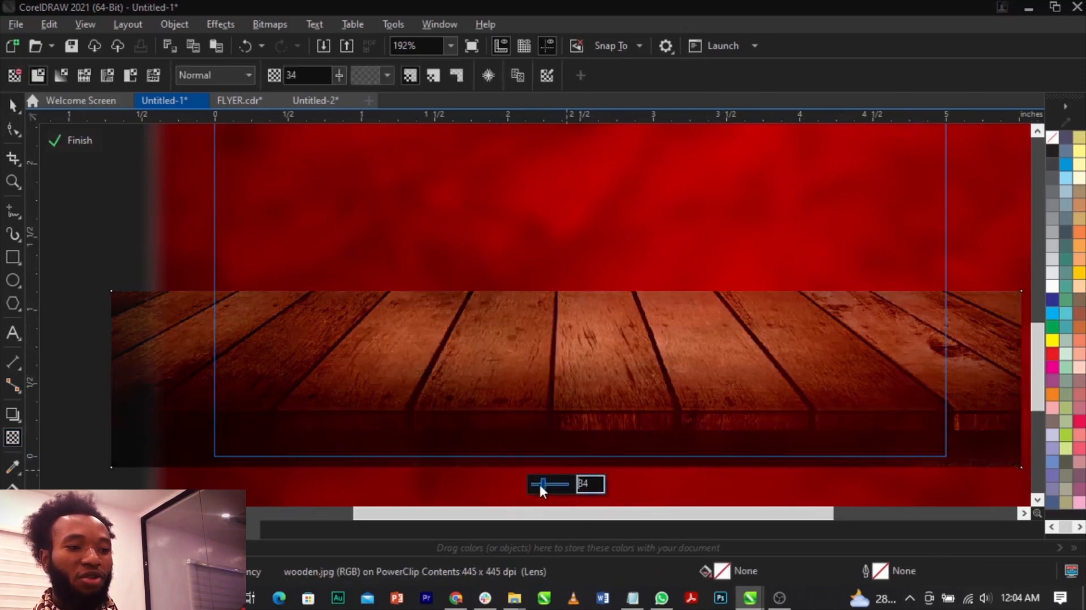
pyautogui.scroll(-2, 586, 399)
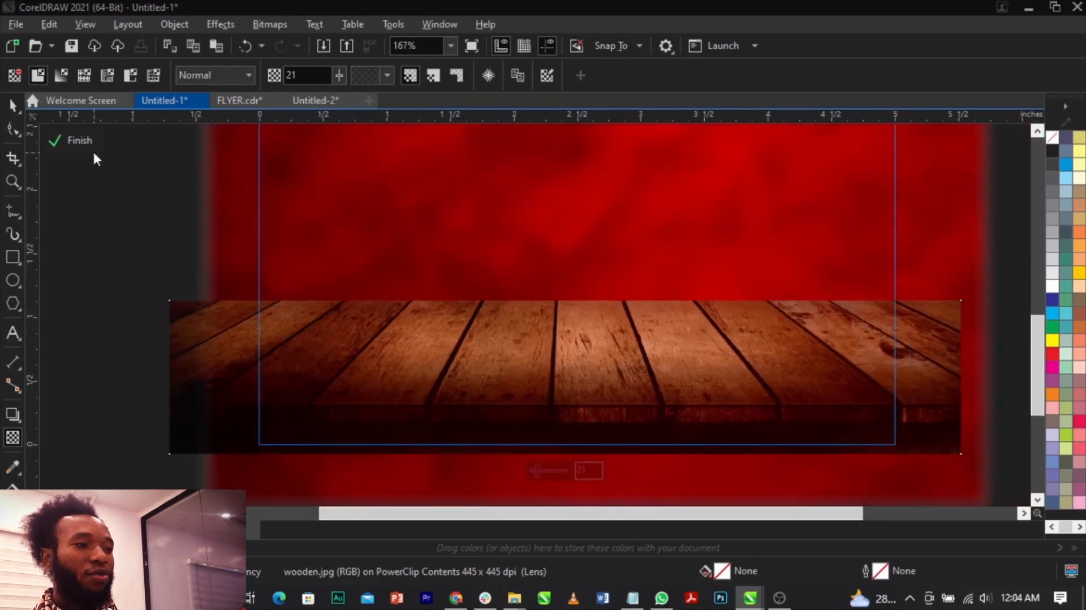
pyautogui.click(76, 141)
pyautogui.scroll(-2, 567, 361)
pyautogui.scroll(2, 696, 356)
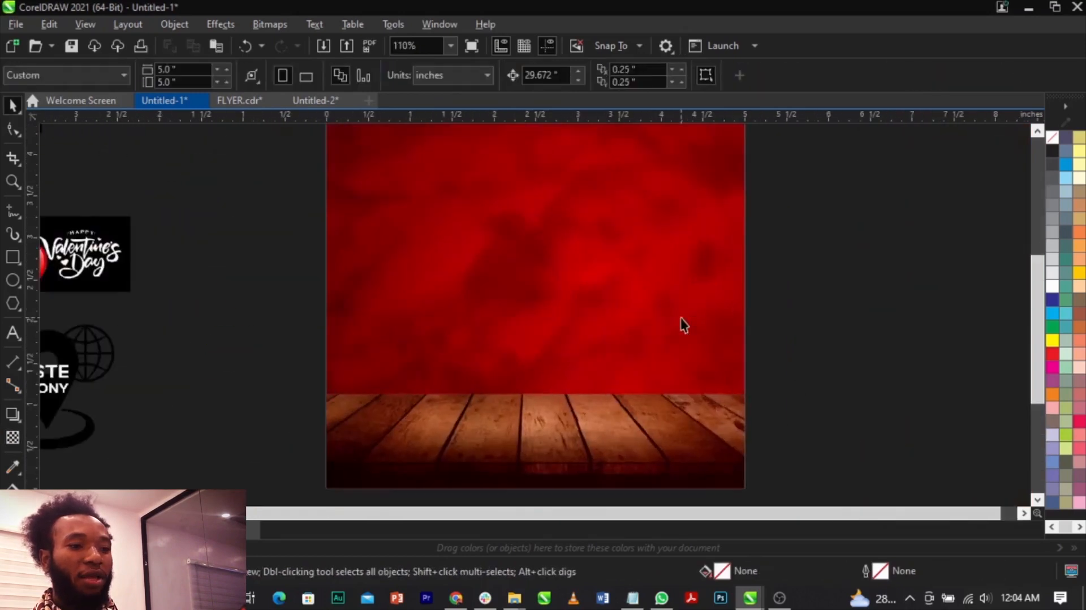
pyautogui.scroll(-2, 684, 376)
pyautogui.scroll(1, 686, 375)
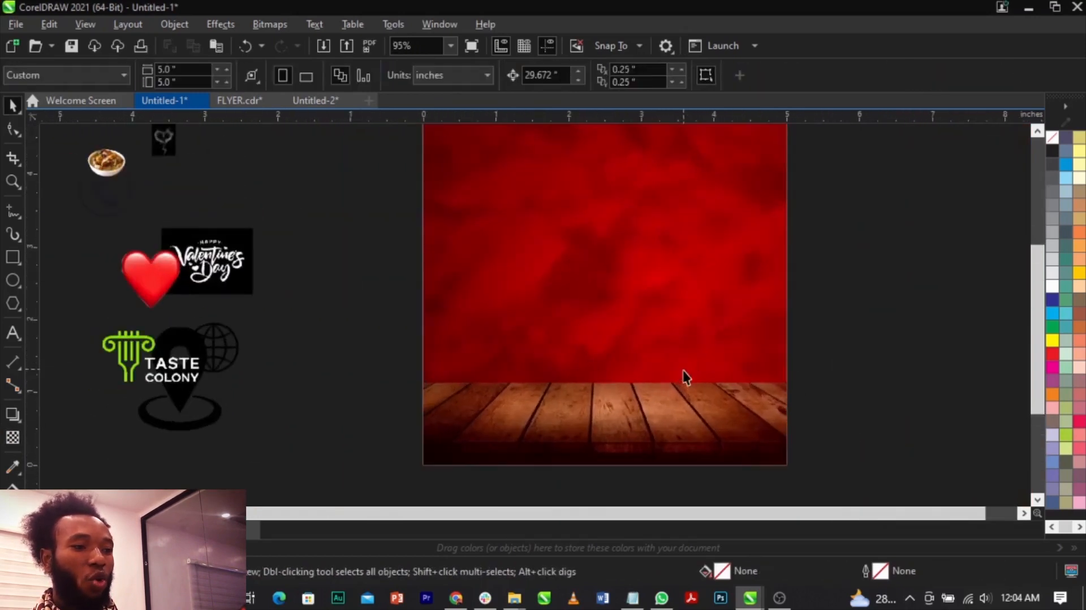
# Place the soup bowl image at about 3.1 inches wide on the wooden table and raise the table slightly within the PowerClip.
pyautogui.moveTo(120, 168); pyautogui.dragTo(730, 300)
pyautogui.moveTo(637, 417); pyautogui.dragTo(643, 387)
pyautogui.doubleClick(782, 419)
pyautogui.moveTo(781, 418); pyautogui.dragTo(779, 401)
pyautogui.keyDown('ctrl'); pyautogui.click(924, 415); pyautogui.keyUp('ctrl')
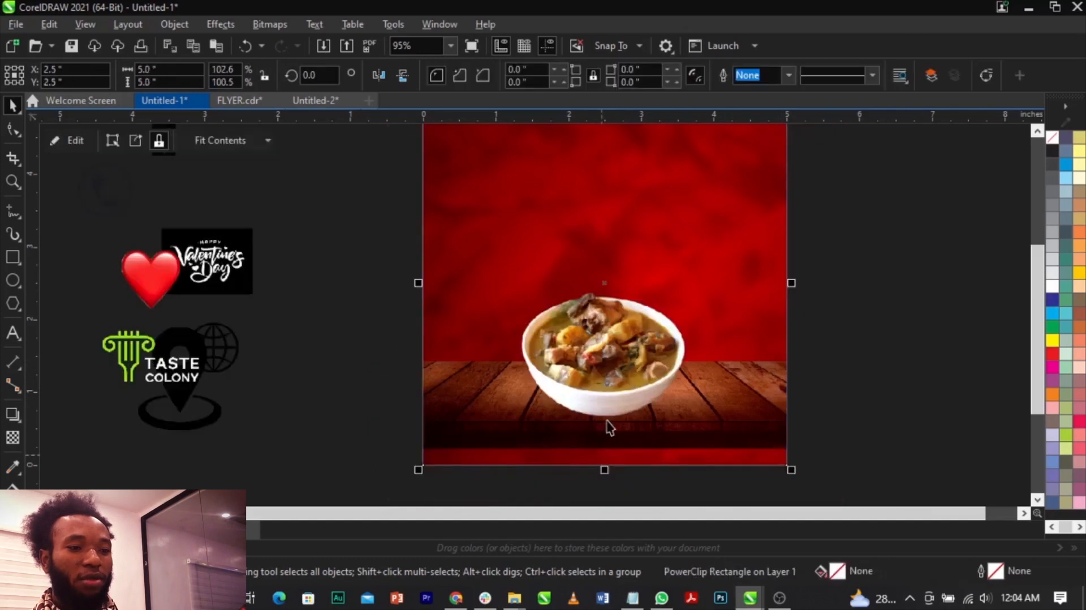
# Enlarge the soup bowl to about 3.3 inches wide and position it horizontally centered on the wooden table.
pyautogui.click(609, 382)
pyautogui.moveTo(619, 371); pyautogui.dragTo(627, 364)
pyautogui.click(628, 361)
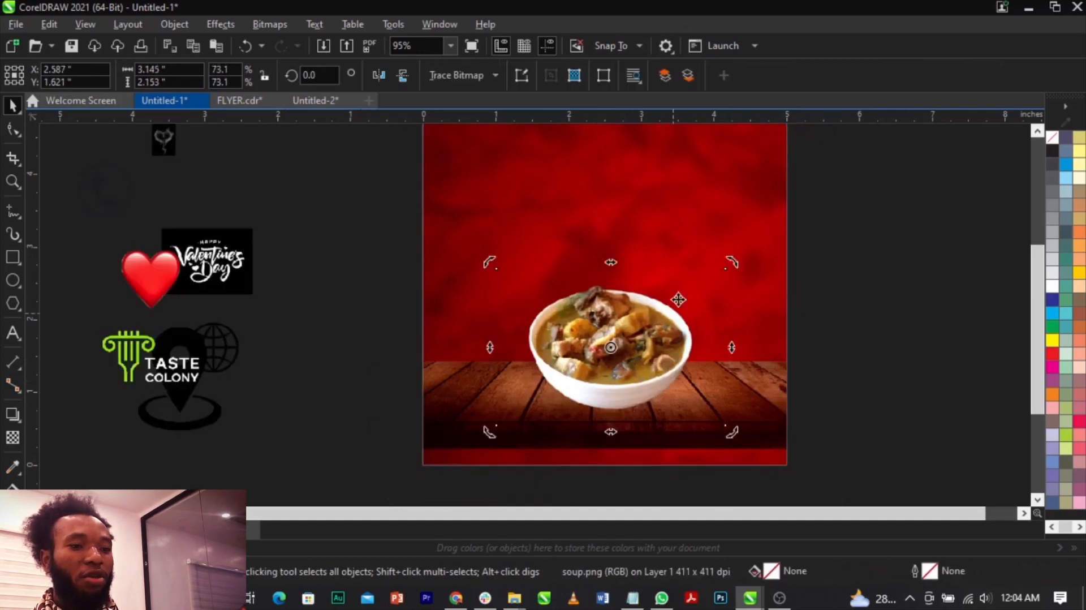
pyautogui.click(676, 311)
pyautogui.moveTo(728, 269); pyautogui.dragTo(756, 266)
pyautogui.moveTo(684, 311); pyautogui.dragTo(678, 310)
pyautogui.click(879, 330)
pyautogui.scroll(-2, 644, 368)
pyautogui.press('z')
pyautogui.moveTo(762, 439); pyautogui.dragTo(372, 208)
pyautogui.press('space')
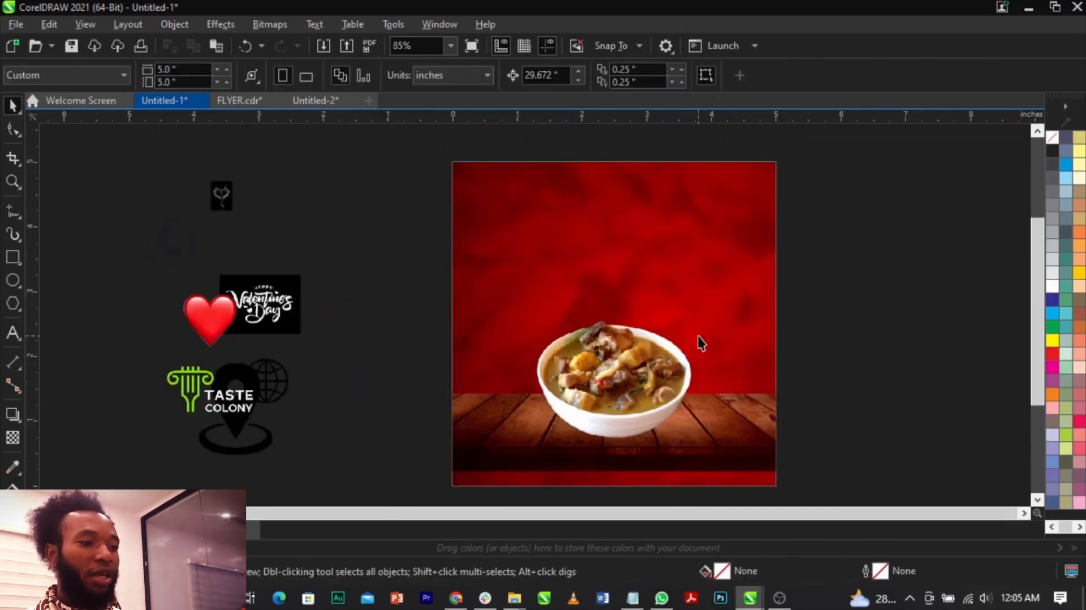
# Move the Taste Colony logo from the asset area to the upper-left corner of the page.
pyautogui.click(282, 378)
pyautogui.moveTo(271, 440); pyautogui.dragTo(563, 188)
pyautogui.moveTo(497, 195); pyautogui.dragTo(497, 195)
pyautogui.press('space')
pyautogui.moveTo(427, 151); pyautogui.dragTo(589, 291)
pyautogui.press('space')
# Resize the Taste Colony logo to about 0.85 by 0.45 inches and position it just inside the page's upper-left corner.
pyautogui.moveTo(499, 248); pyautogui.dragTo(496, 245)
pyautogui.moveTo(558, 281); pyautogui.dragTo(586, 304)
pyautogui.moveTo(536, 272); pyautogui.dragTo(592, 308)
pyautogui.moveTo(538, 276); pyautogui.dragTo(549, 281)
pyautogui.scroll(-5, 499, 255)
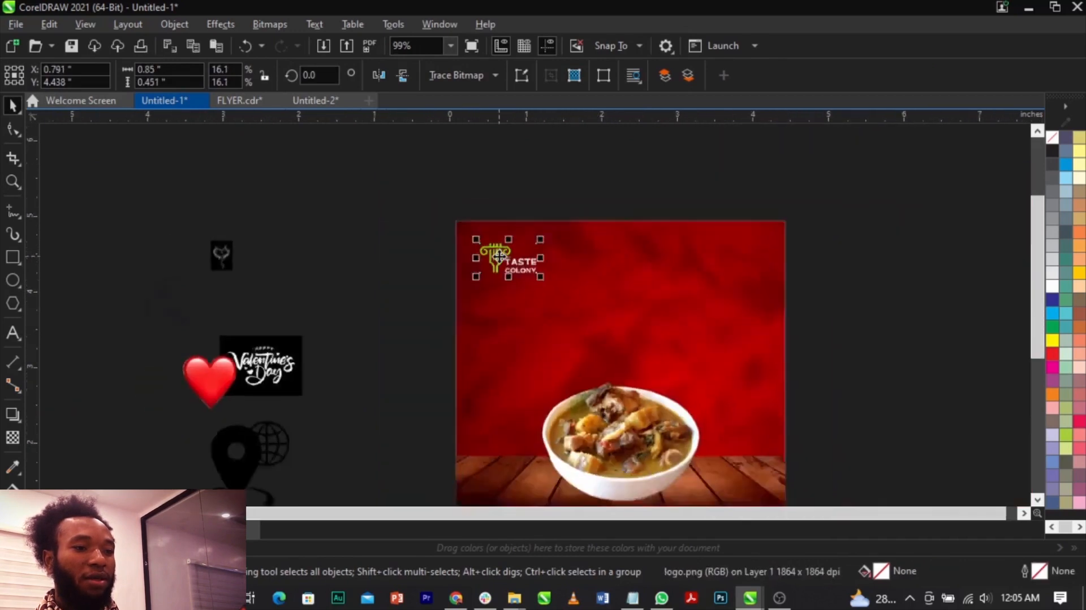
pyautogui.click(354, 272)
pyautogui.press('z')
pyautogui.moveTo(306, 215); pyautogui.dragTo(760, 436)
pyautogui.press('space')
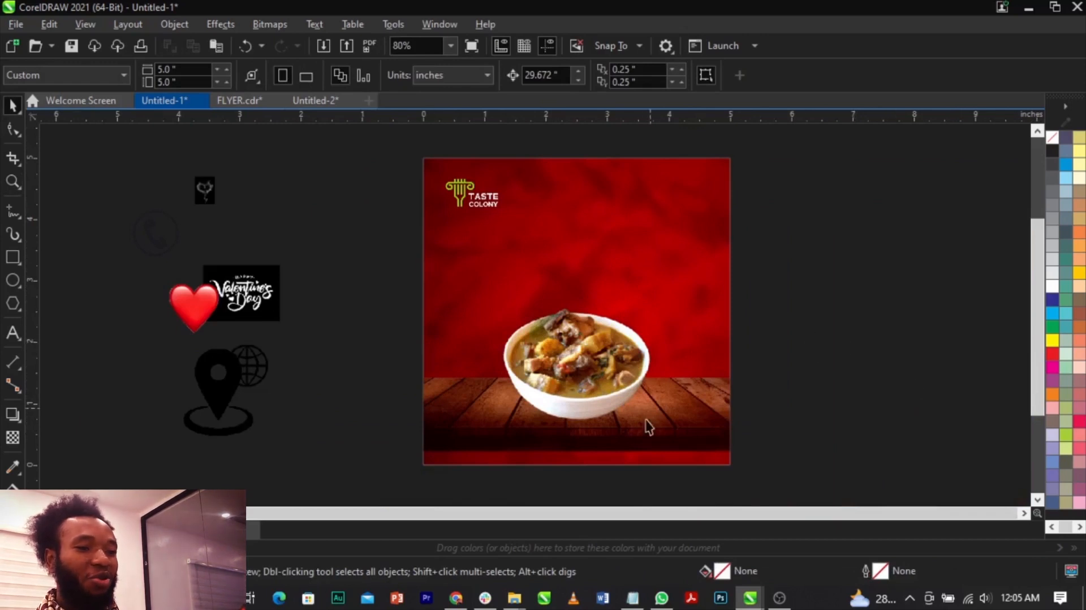
# Draw a circle about 1.78 inches across beside the soup bowl at the page's right edge and fill it with C100 M100 Y100 K100 black.
pyautogui.scroll(5, 558, 396)
pyautogui.click(558, 375)
pyautogui.moveTo(558, 370); pyautogui.dragTo(558, 366)
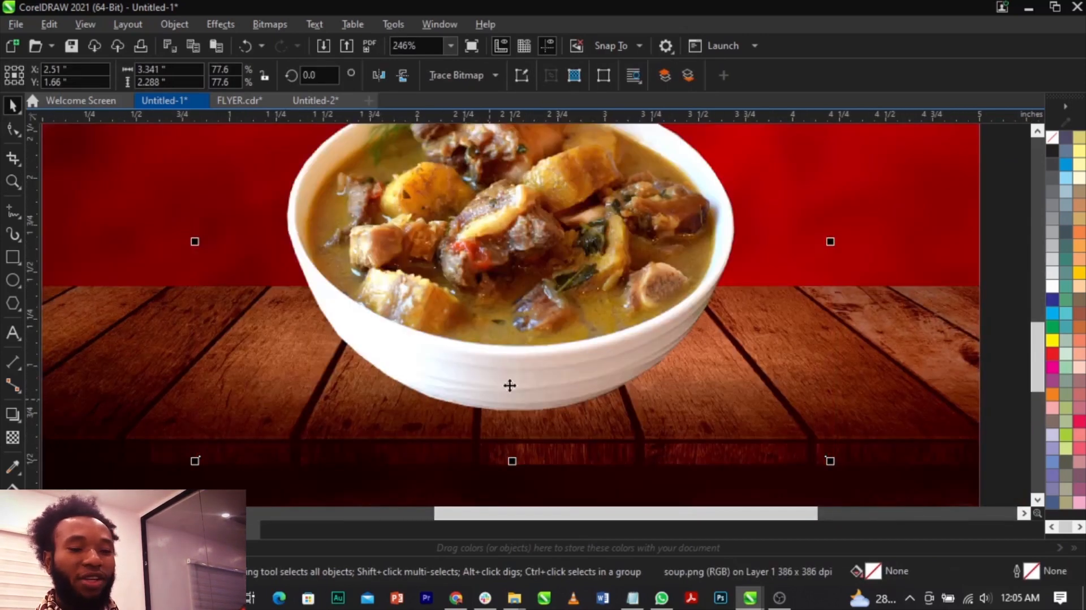
pyautogui.scroll(-3, 604, 360)
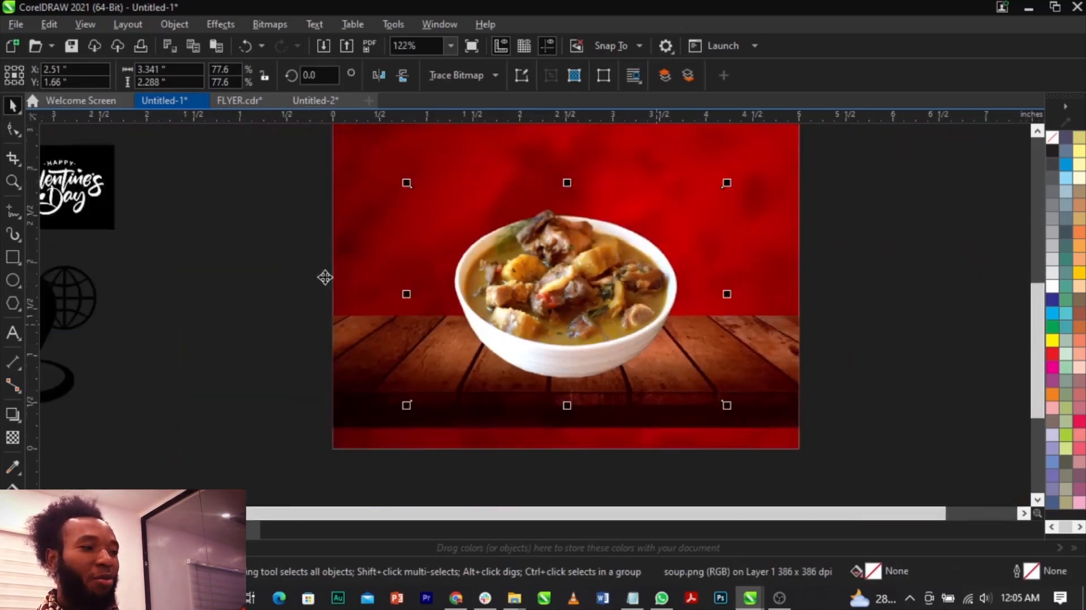
pyautogui.click(11, 279)
pyautogui.moveTo(723, 300); pyautogui.dragTo(889, 438)
pyautogui.press('space')
pyautogui.moveTo(819, 392); pyautogui.dragTo(808, 363)
pyautogui.scroll(-1, 1080, 360)
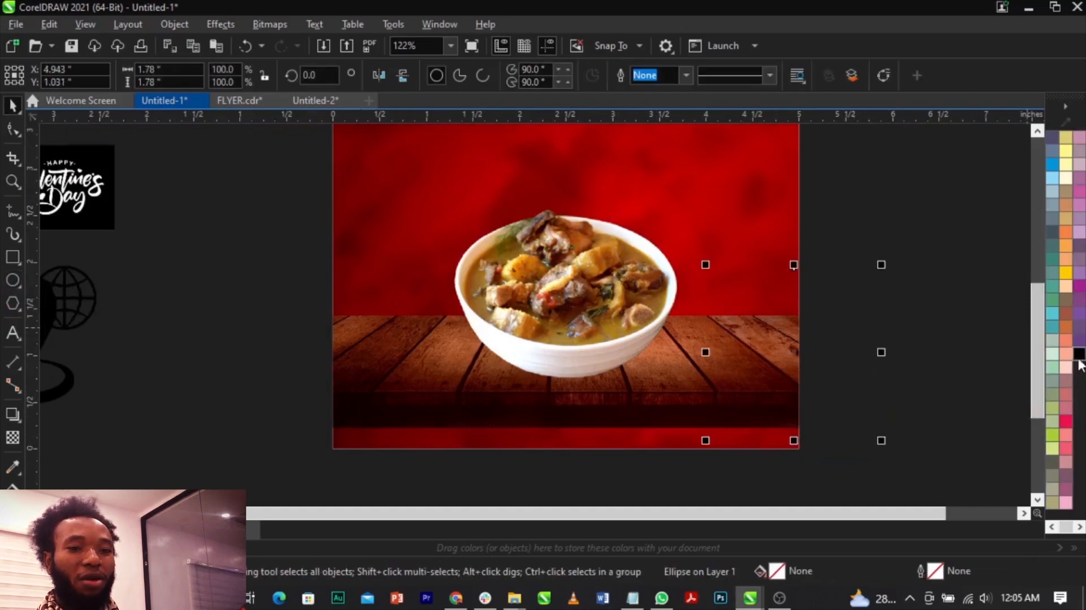
pyautogui.click(1081, 352)
pyautogui.moveTo(806, 330); pyautogui.dragTo(808, 311)
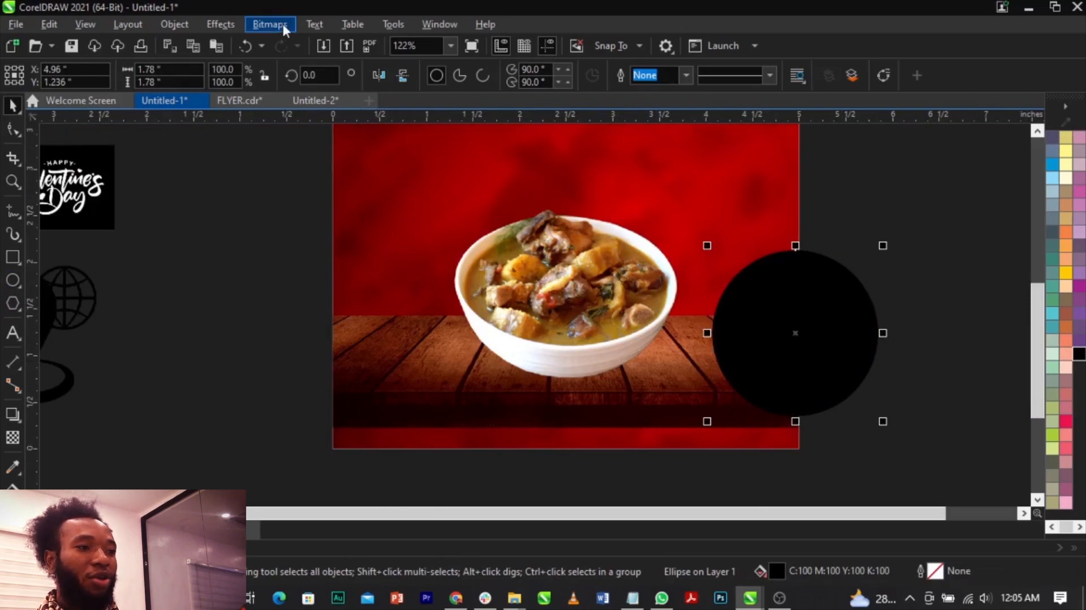
# Apply a Gaussian blur with a 107.9-pixel radius to the black circle.
pyautogui.click(232, 24)
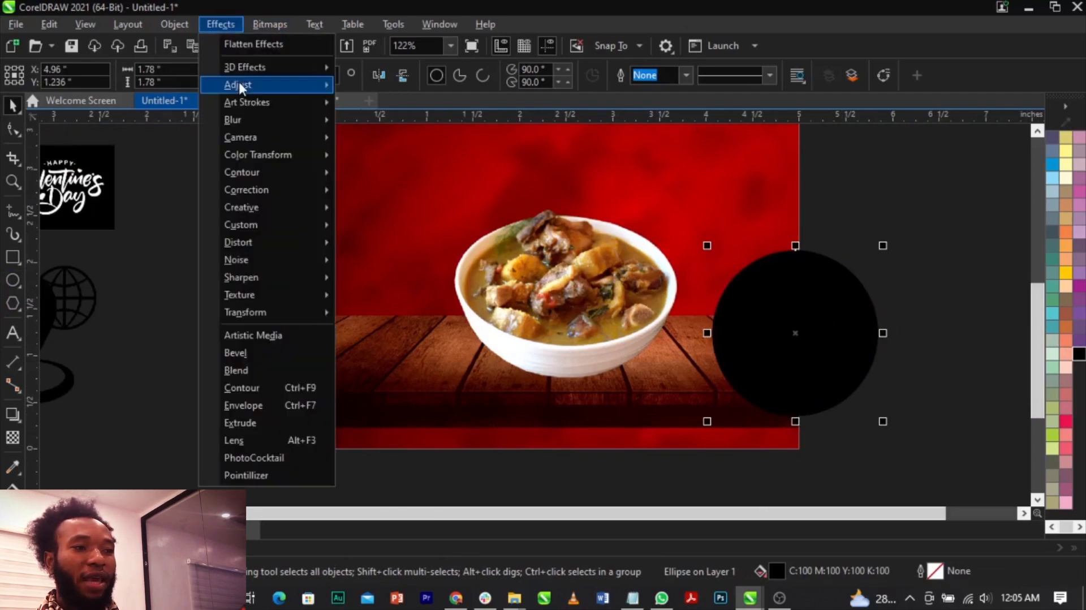
pyautogui.moveTo(240, 125)
pyautogui.click(396, 152)
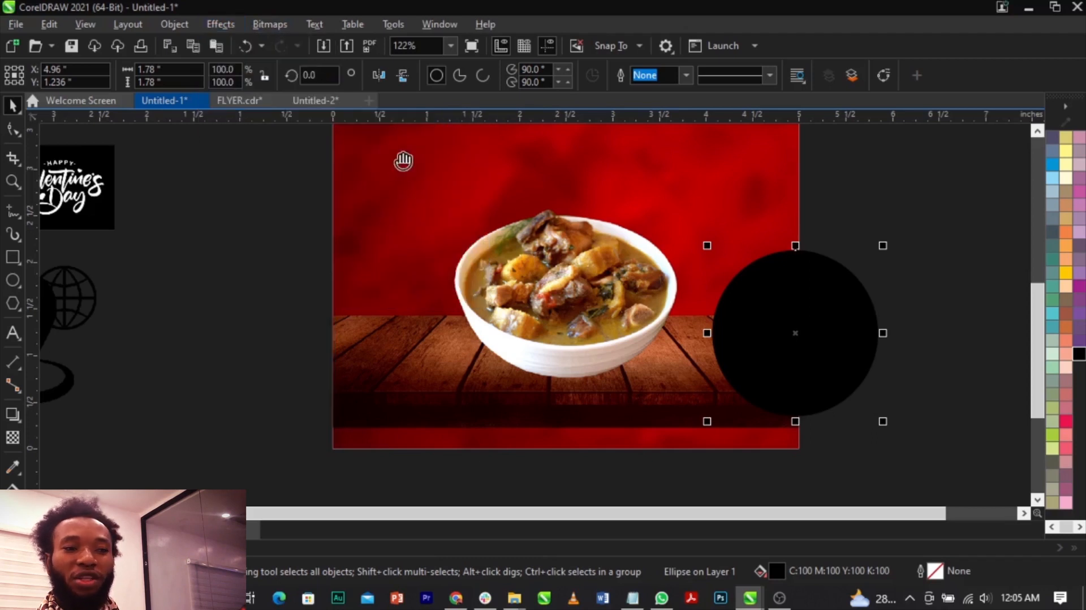
pyautogui.moveTo(548, 278); pyautogui.dragTo(597, 278)
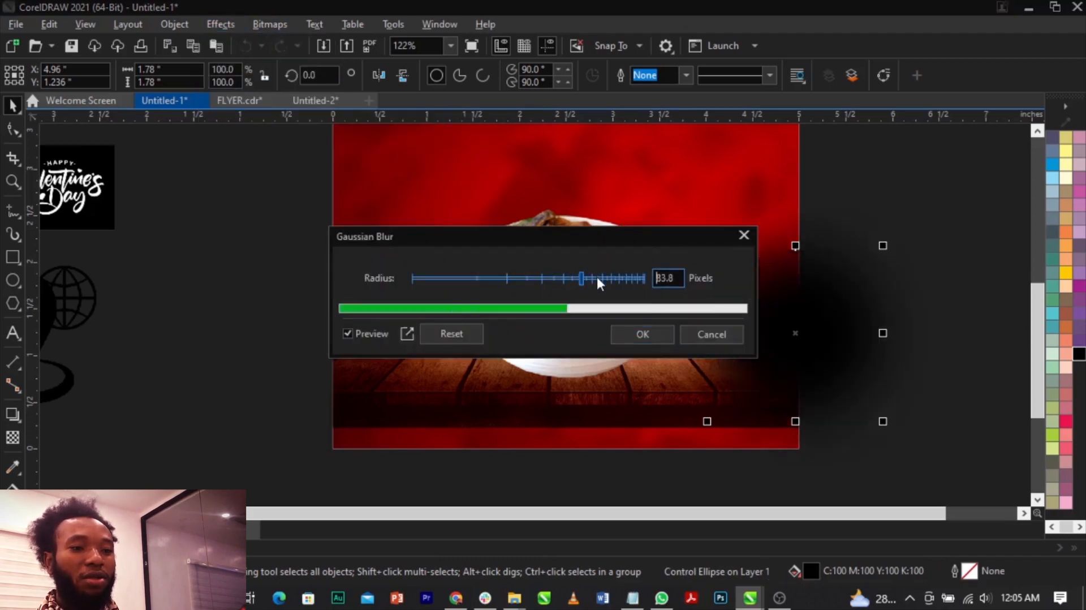
pyautogui.click(633, 335)
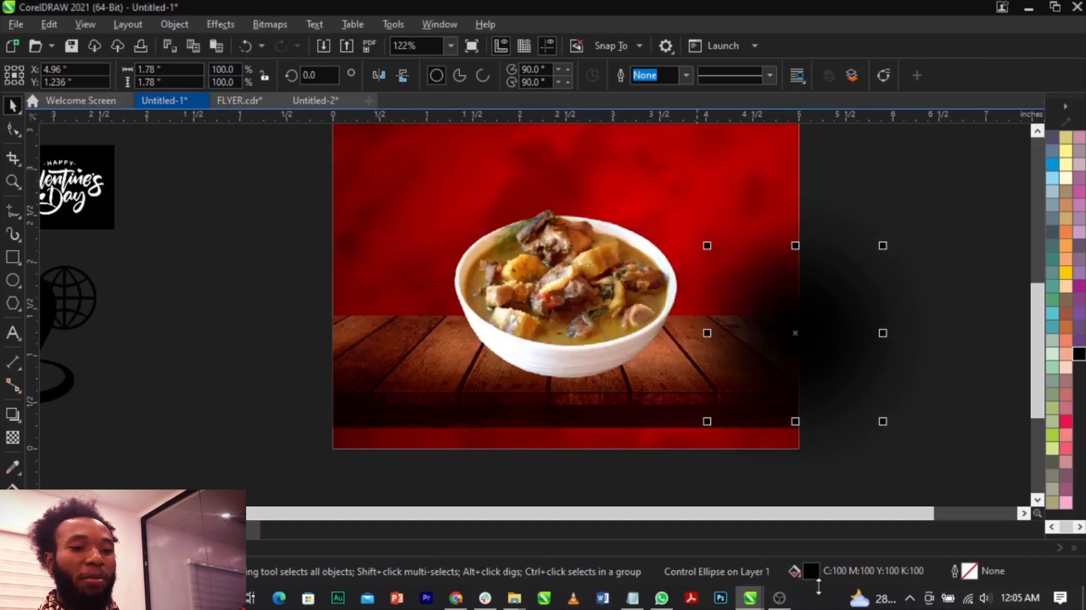
# Change the blurred circle's uniform fill to the RGB color model with pure black, #000000.
pyautogui.doubleClick(809, 570)
pyautogui.moveTo(526, 76); pyautogui.dragTo(357, 45)
pyautogui.click(168, 127)
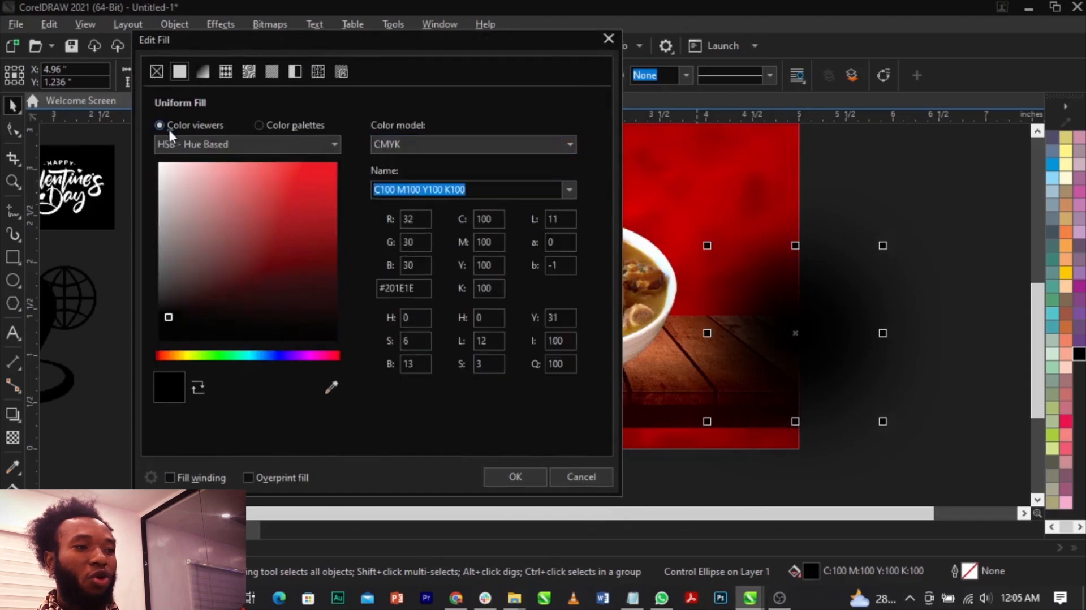
pyautogui.click(470, 145)
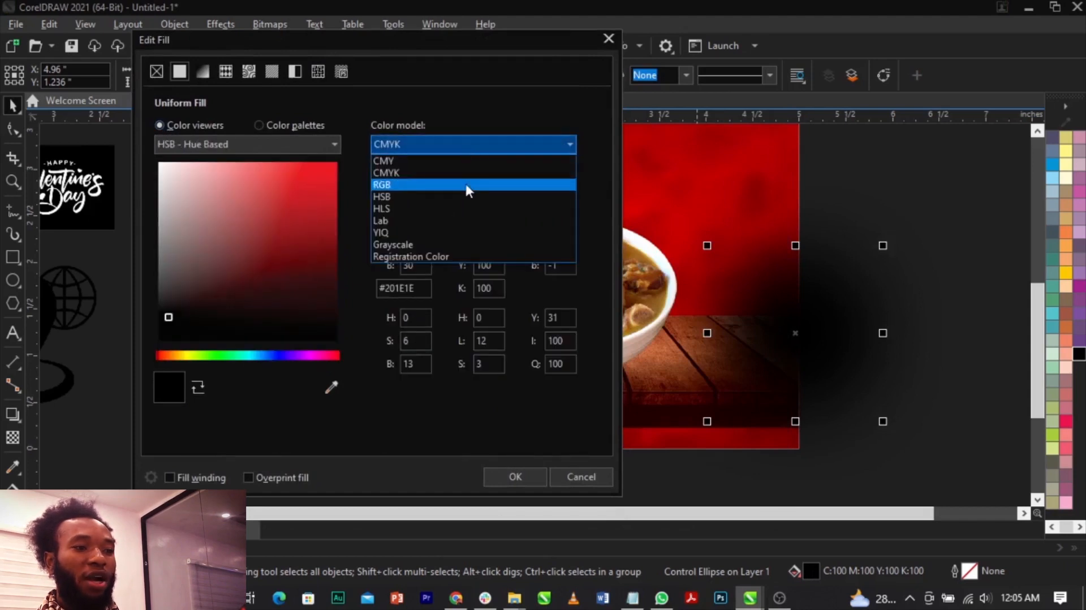
pyautogui.click(465, 182)
pyautogui.moveTo(218, 313); pyautogui.dragTo(103, 372)
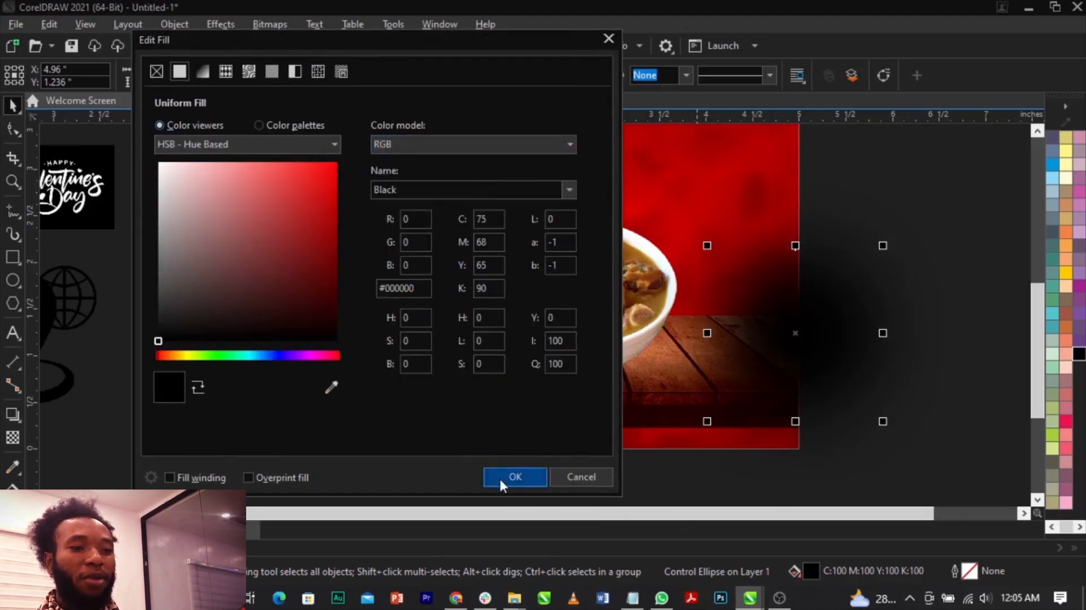
pyautogui.click(500, 477)
# Convert the blurred black circle to a 300 dpi RGB Color (24-bit) bitmap with anti-aliasing and a transparent background.
pyautogui.click(270, 25)
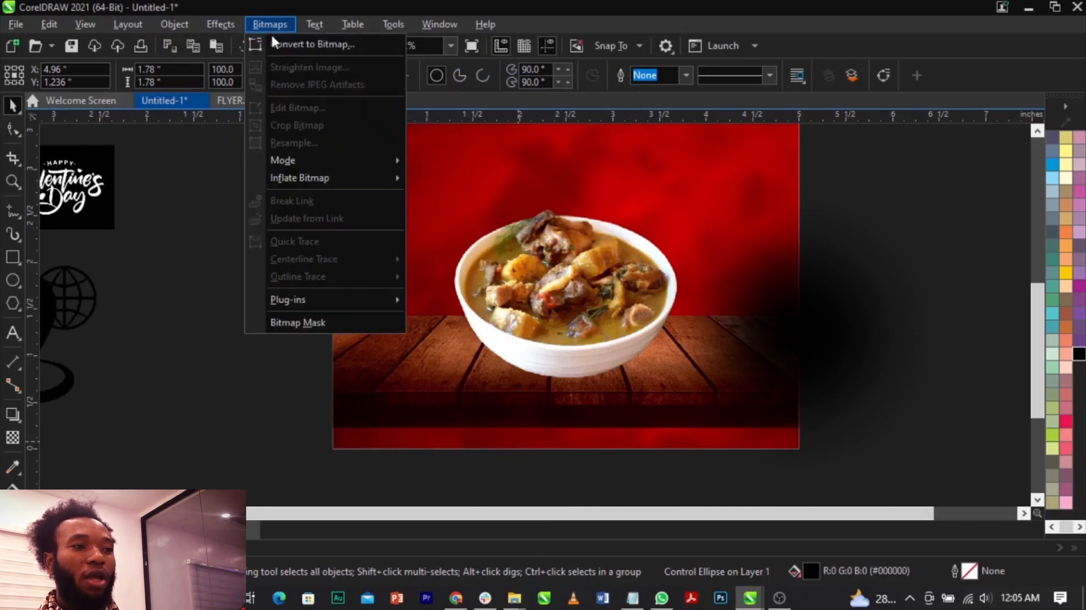
pyautogui.click(280, 43)
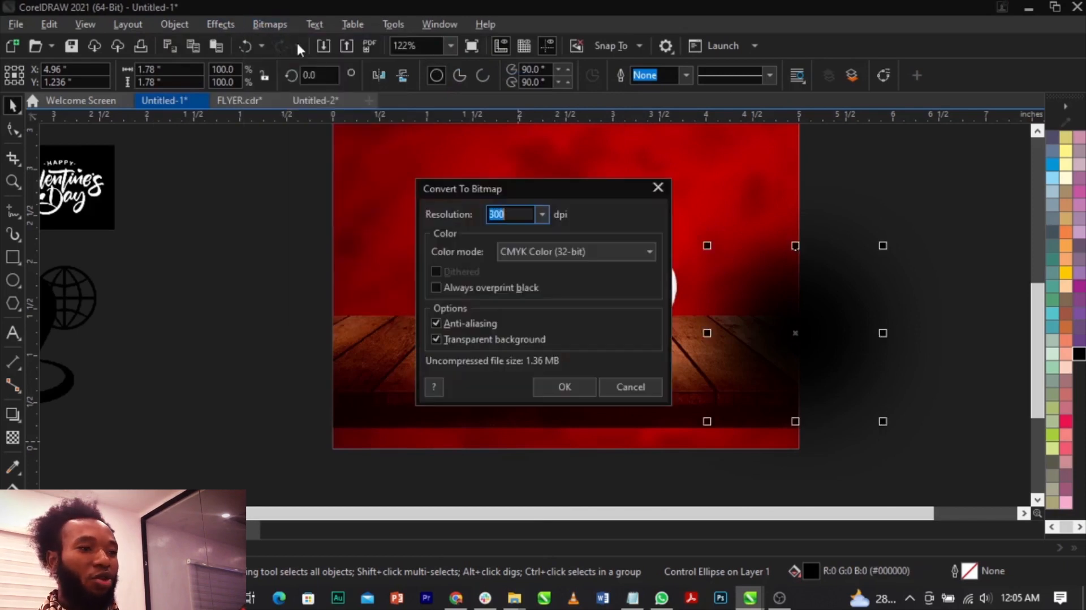
pyautogui.click(542, 251)
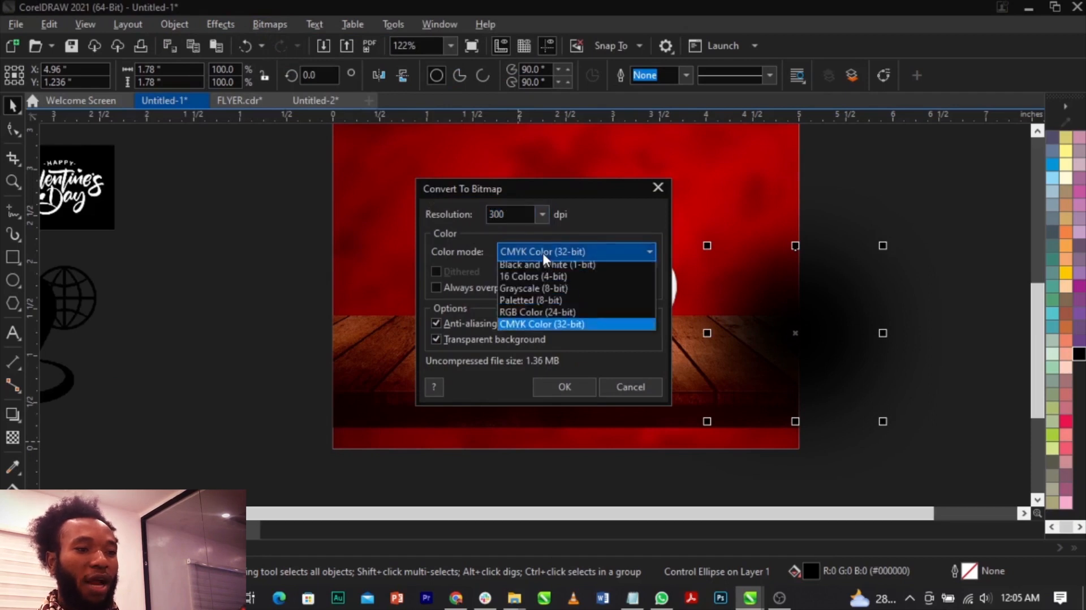
pyautogui.click(544, 314)
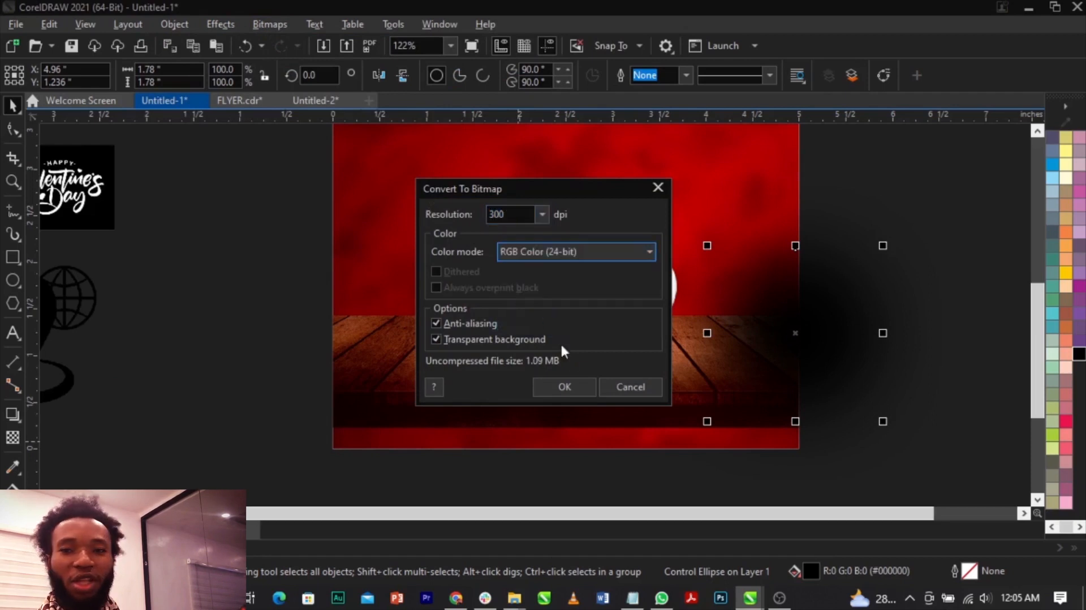
pyautogui.click(566, 386)
# Move the blurred bitmap onto the bowl's base and flatten it to about 0.42 inches high as a thin shadow.
pyautogui.moveTo(830, 347); pyautogui.dragTo(584, 326)
pyautogui.scroll(-3, 583, 326)
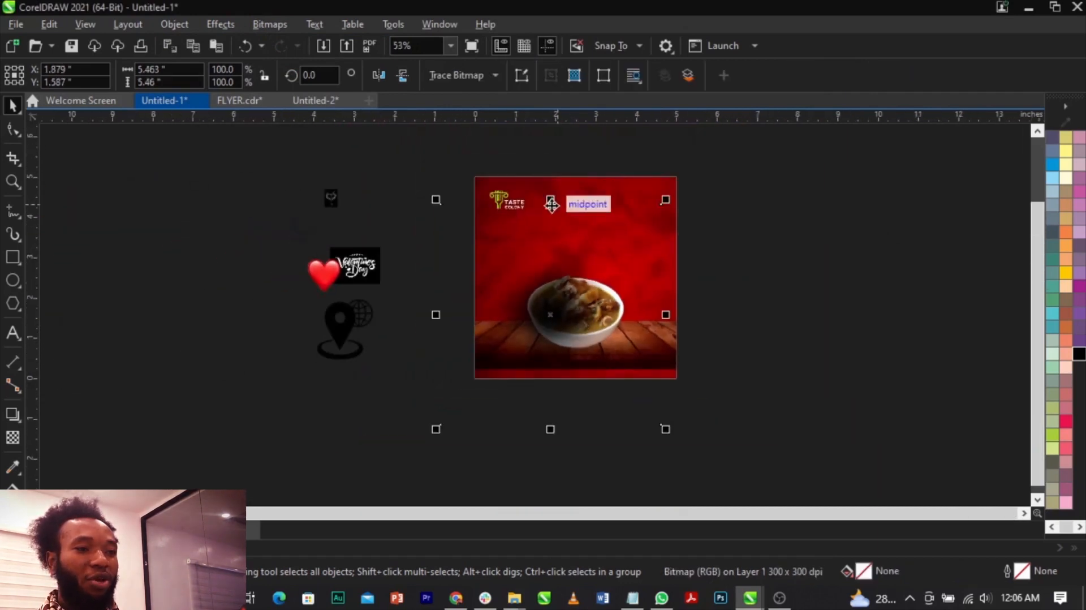
pyautogui.moveTo(551, 200); pyautogui.dragTo(580, 415)
pyautogui.scroll(3, 569, 311)
pyautogui.click(554, 374)
pyautogui.click(541, 380)
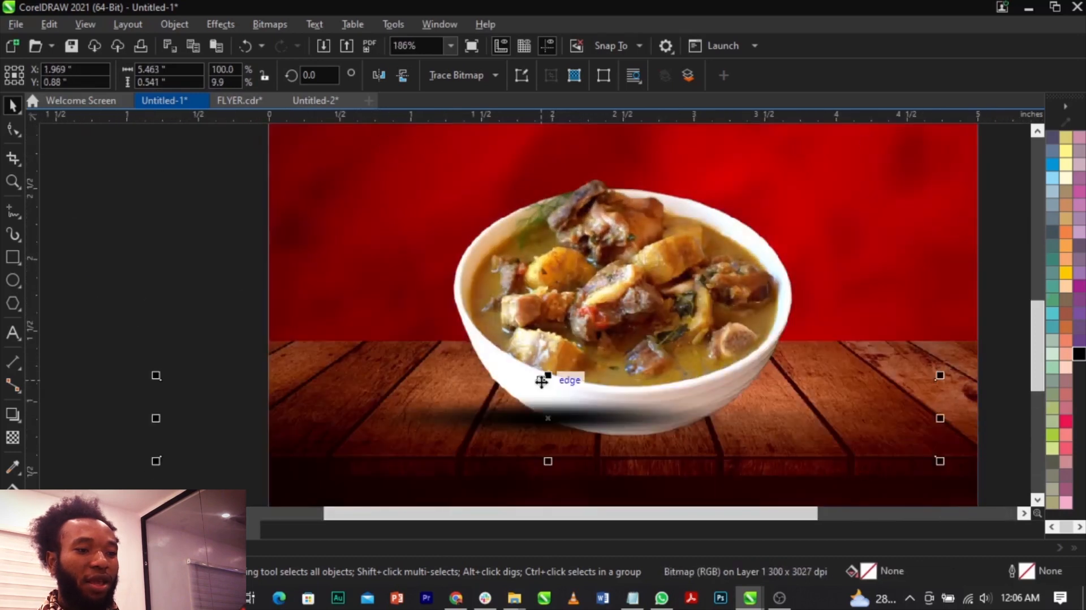
pyautogui.moveTo(548, 376); pyautogui.dragTo(551, 392)
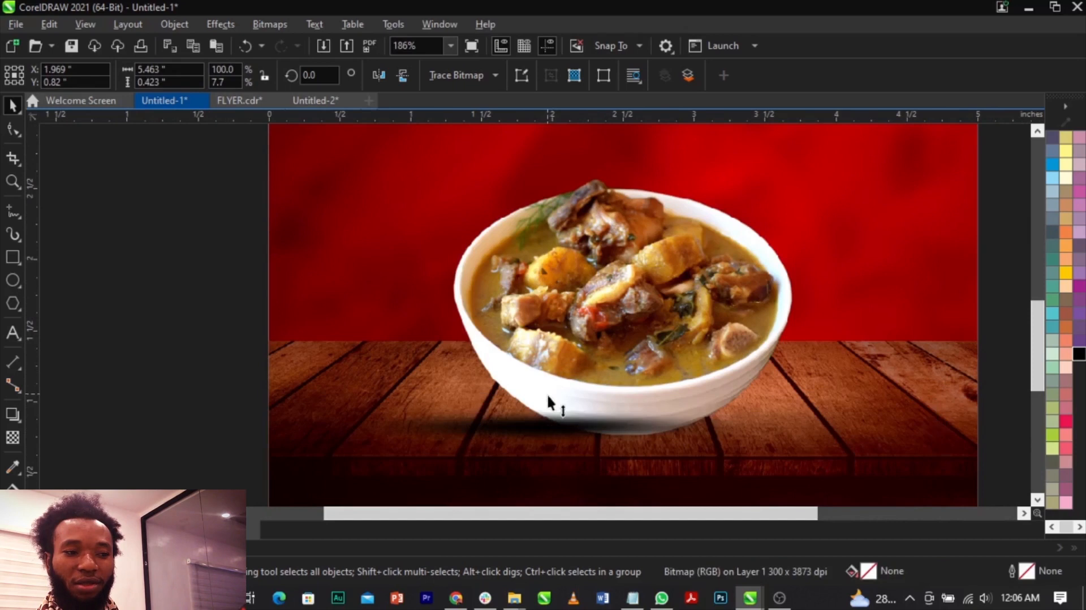
pyautogui.moveTo(547, 428); pyautogui.dragTo(559, 418)
# Trim the empty side areas of the shadow bitmap by its nodes to about 2.93 inches wide and reposition it under the bowl.
pyautogui.press('F10')
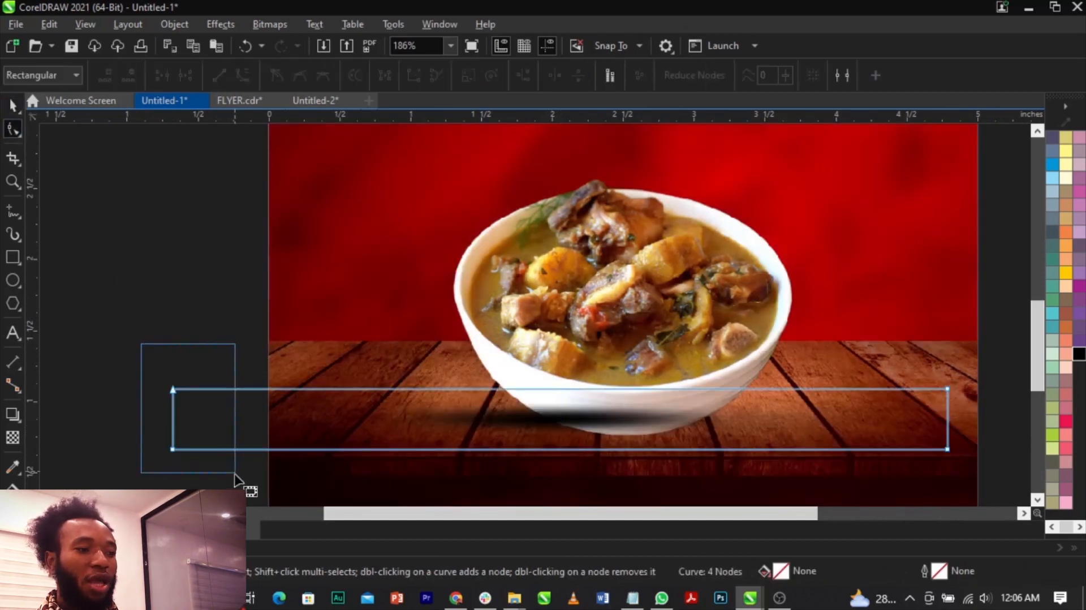
pyautogui.moveTo(232, 472); pyautogui.dragTo(232, 472)
pyautogui.moveTo(174, 451); pyautogui.dragTo(299, 449)
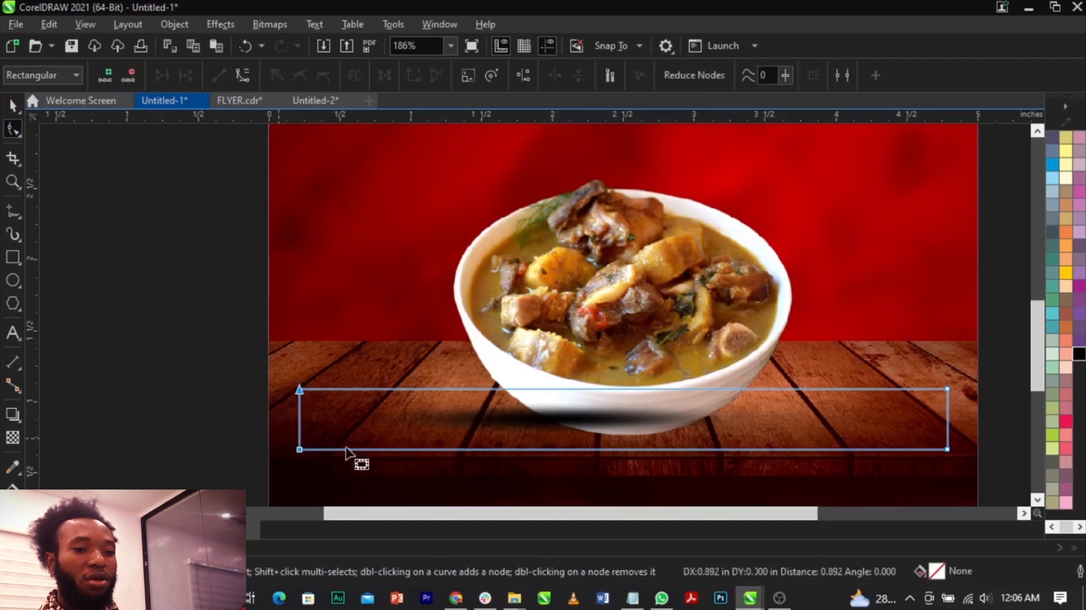
pyautogui.moveTo(903, 380); pyautogui.dragTo(775, 439)
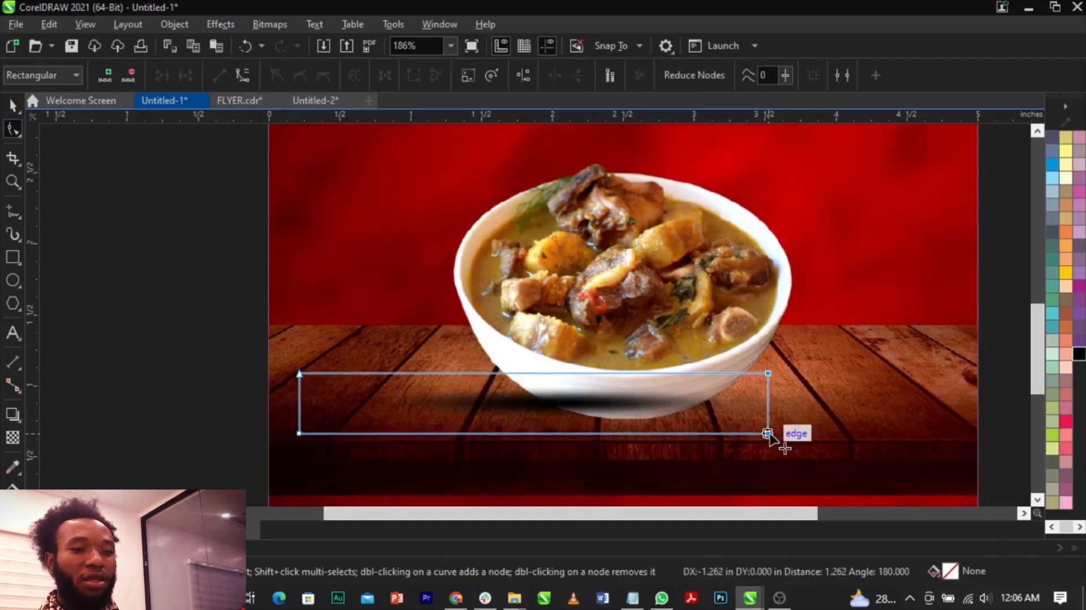
pyautogui.moveTo(300, 434); pyautogui.dragTo(354, 435)
pyautogui.press('space')
pyautogui.moveTo(464, 408); pyautogui.dragTo(483, 415)
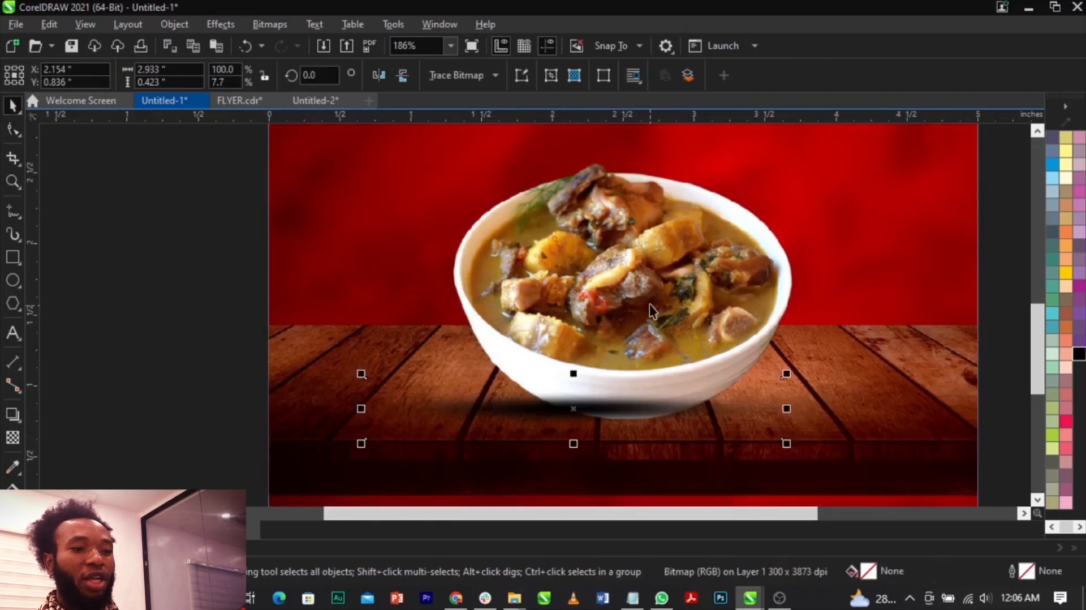
# Place the shadow behind the soup bowl, increase its height to about 0.54 inches, and adjust its position and size under the base.
pyautogui.click(650, 304)
pyautogui.moveTo(169, 374); pyautogui.dragTo(750, 485)
pyautogui.moveTo(573, 374); pyautogui.dragTo(568, 357)
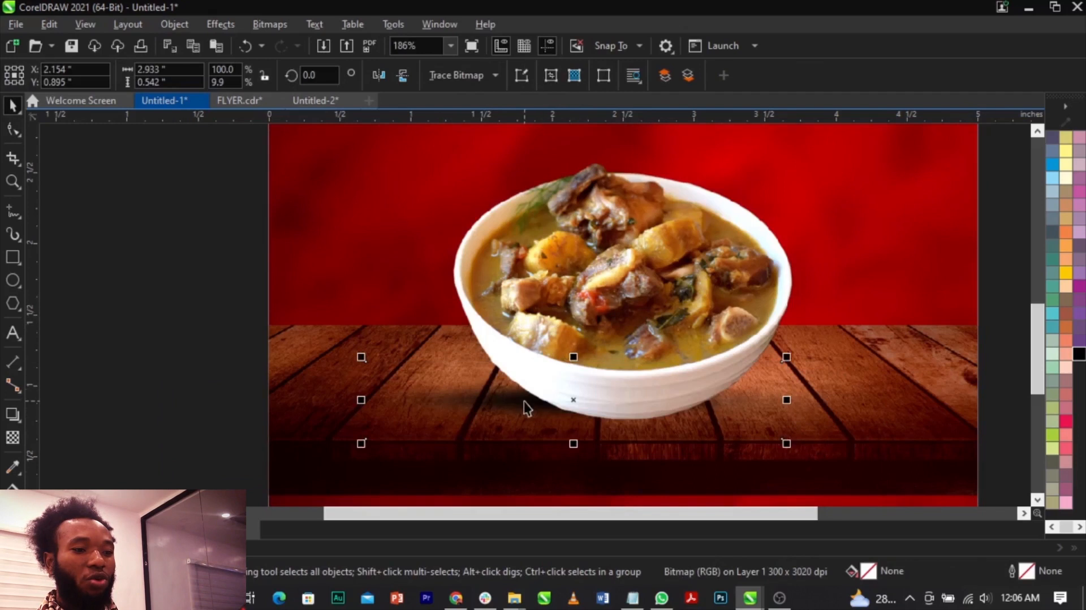
pyautogui.moveTo(571, 405); pyautogui.dragTo(561, 390)
pyautogui.moveTo(769, 430); pyautogui.dragTo(816, 441)
# Duplicate the shadow, bring the copy to the front, and shrink it to about 1.94 by 0.36 inches at the bowl's base.
pyautogui.moveTo(582, 394); pyautogui.dragTo(625, 415)
pyautogui.hotkey('shift', 'pageup')
pyautogui.moveTo(830, 462); pyautogui.dragTo(737, 446)
pyautogui.moveTo(674, 429); pyautogui.dragTo(697, 434)
# Apply a uniform transparency of 57 to the front shadow and nudge it into place beneath the bowl.
pyautogui.click(13, 437)
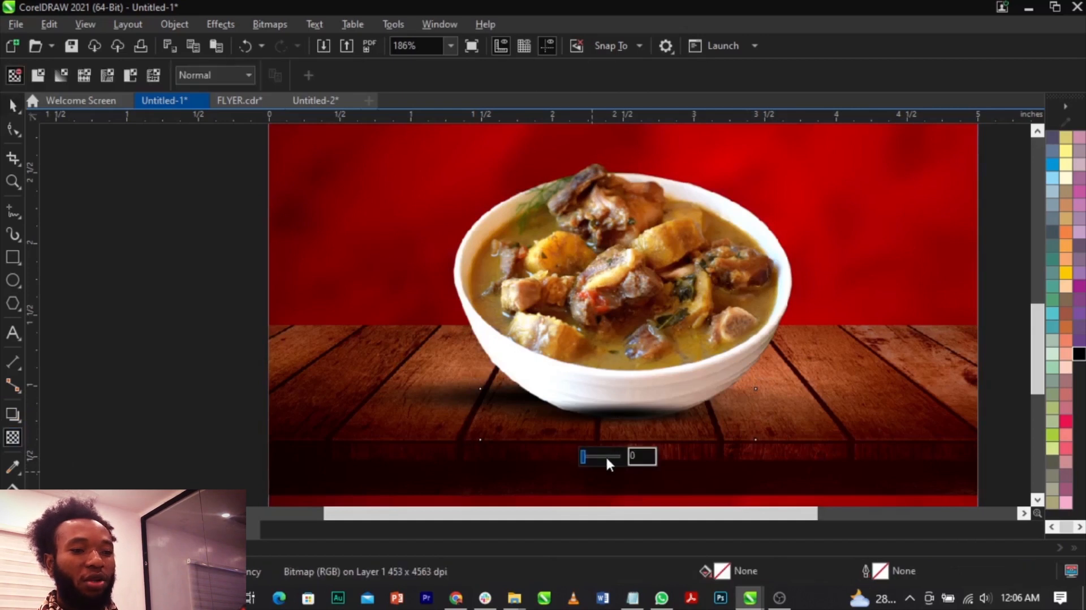
pyautogui.click(606, 457)
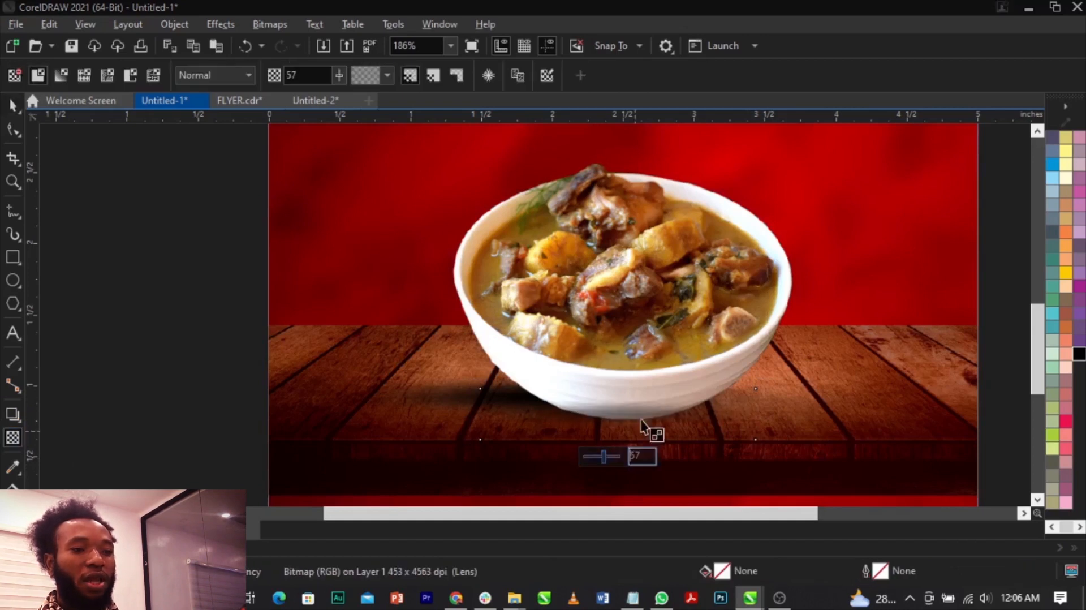
pyautogui.press('space')
pyautogui.scroll(1, 647, 423)
pyautogui.moveTo(647, 423); pyautogui.dragTo(620, 423)
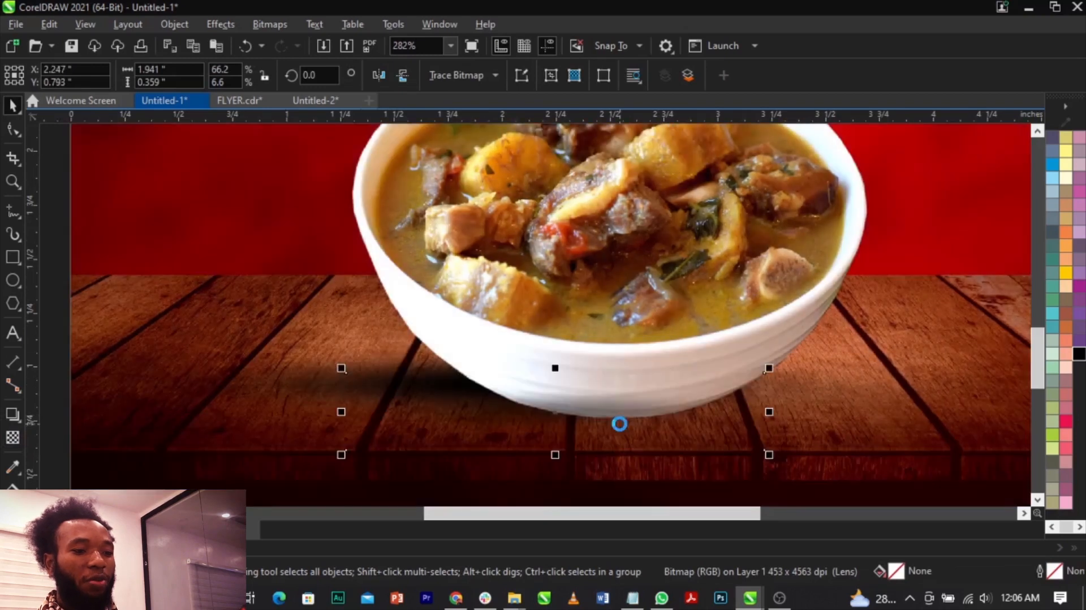
pyautogui.scroll(-2, 620, 424)
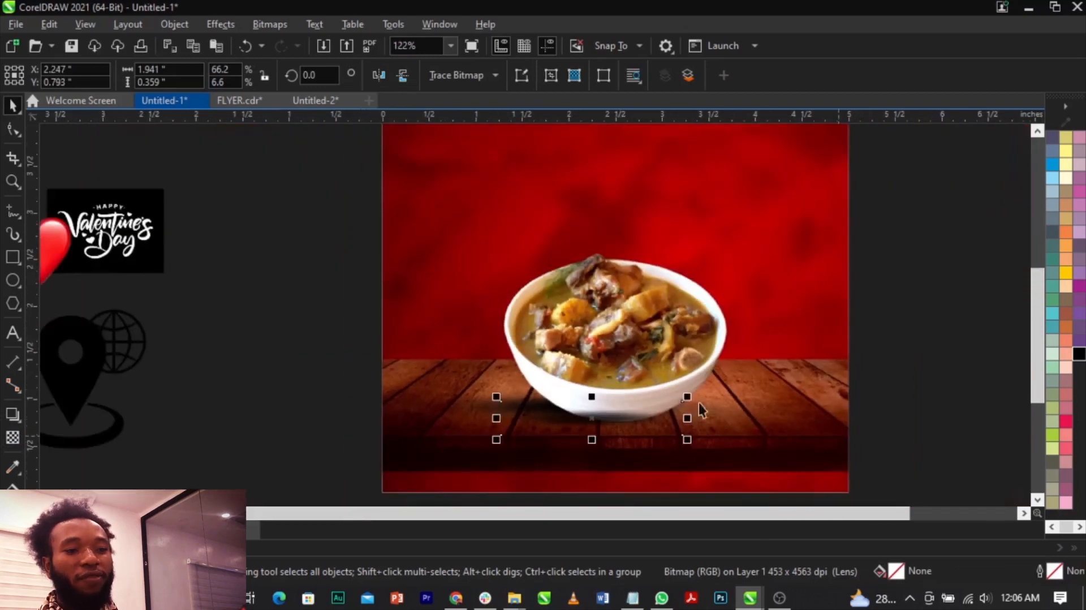
# Stretch the shadow at the bowl's base horizontally so it extends farther left across the table.
pyautogui.click(983, 392)
pyautogui.click(551, 429)
pyautogui.moveTo(498, 418); pyautogui.dragTo(433, 422)
pyautogui.click(352, 429)
# Move the Happy Valentine's Day graphic away from the heart to just outside the page's left edge.
pyautogui.scroll(-2, 654, 423)
pyautogui.press('z')
pyautogui.moveTo(785, 486); pyautogui.dragTo(388, 177)
pyautogui.press('space')
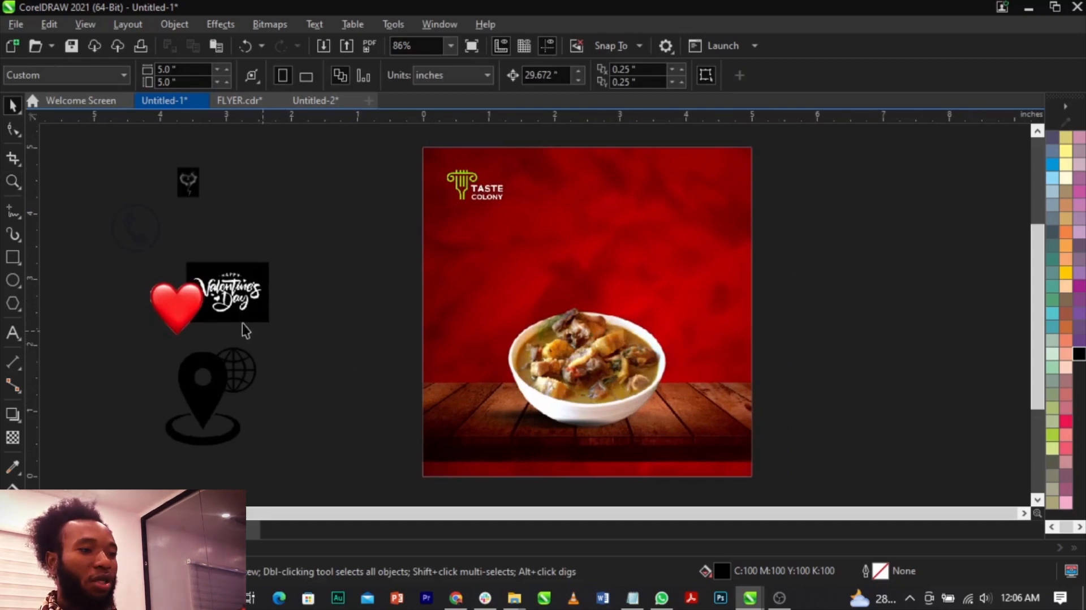
pyautogui.click(238, 289)
pyautogui.scroll(5, 400, 240)
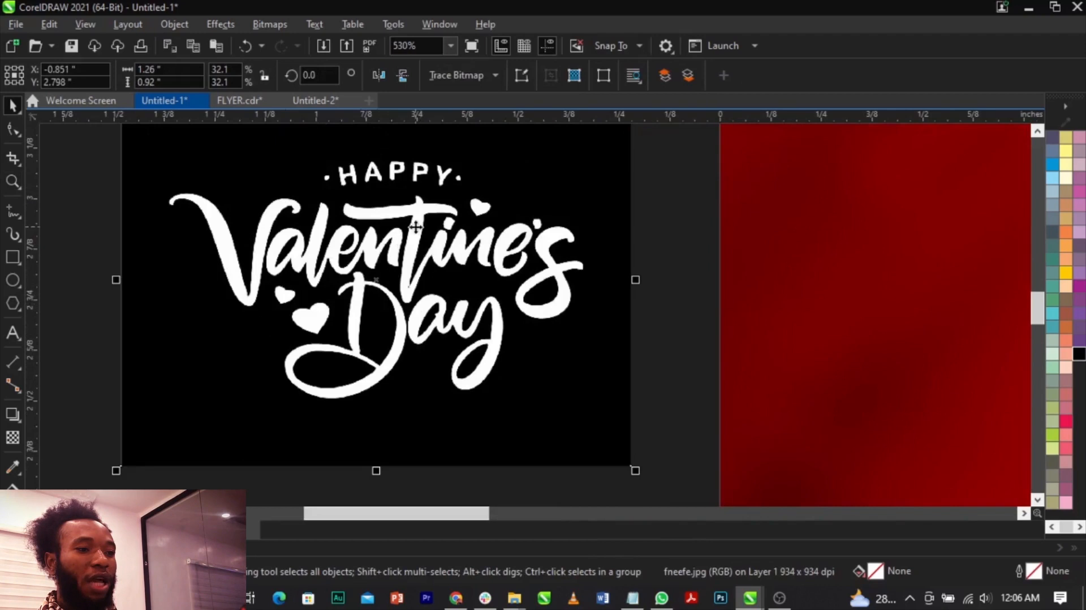
pyautogui.scroll(-5, 377, 246)
pyautogui.click(257, 402)
pyautogui.click(290, 389)
pyautogui.scroll(-3, 535, 358)
pyautogui.scroll(1, 736, 367)
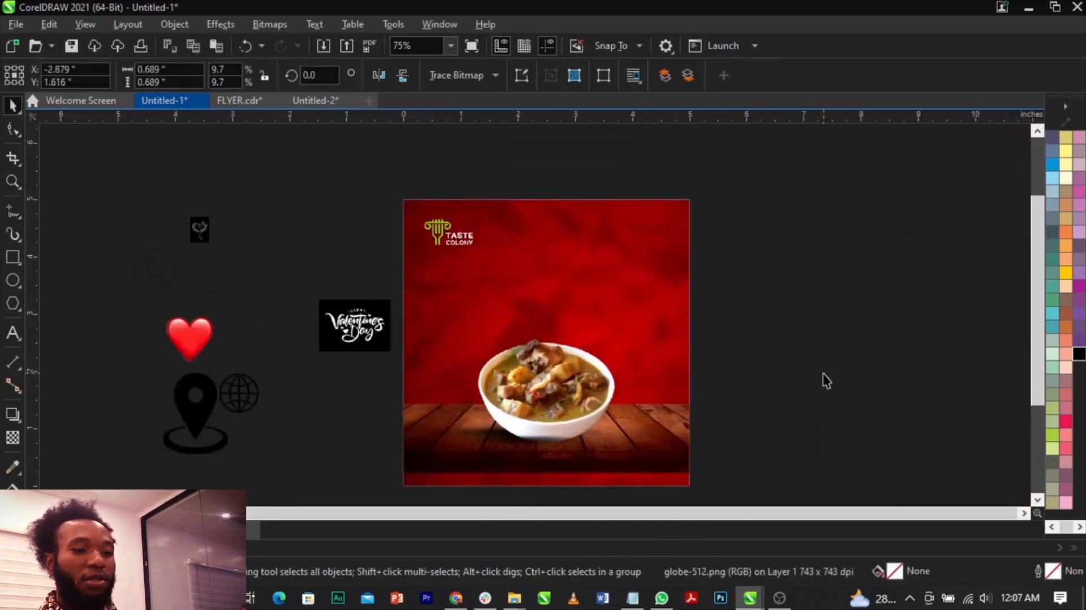
pyautogui.click(826, 380)
# Copy all the flyer text from the Notepad text file and paste it in CorelDRAW as a text object beside the page.
pyautogui.moveTo(637, 606)
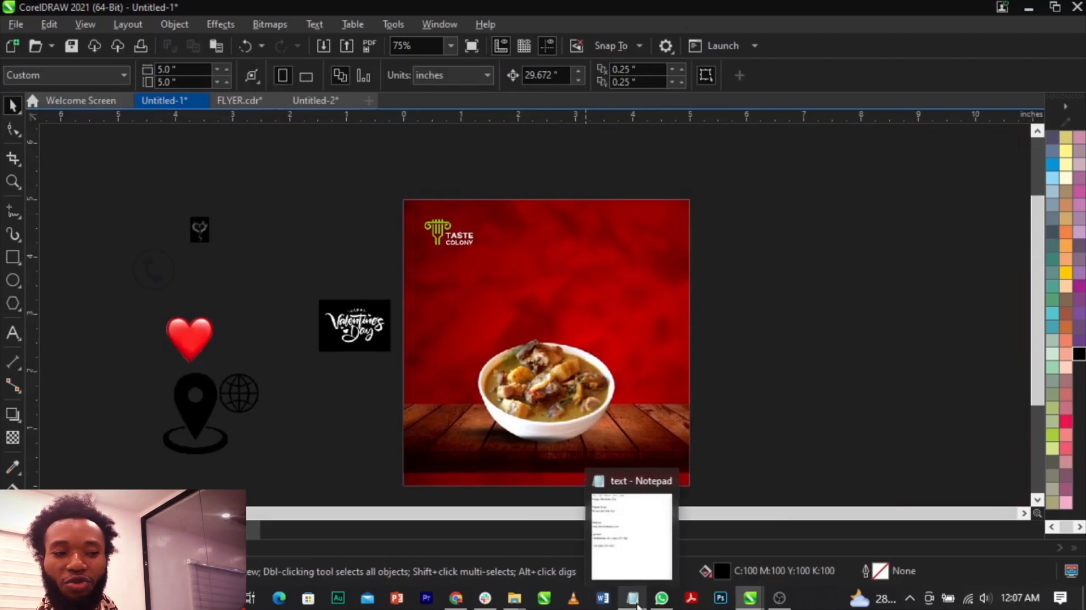
pyautogui.click(637, 606)
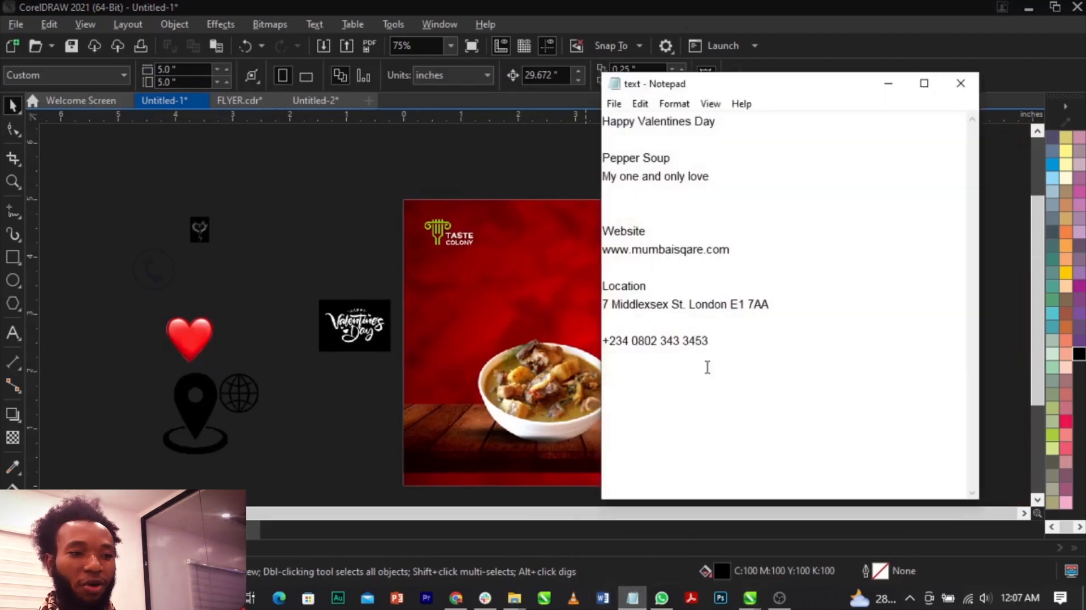
pyautogui.moveTo(748, 376); pyautogui.dragTo(603, 116)
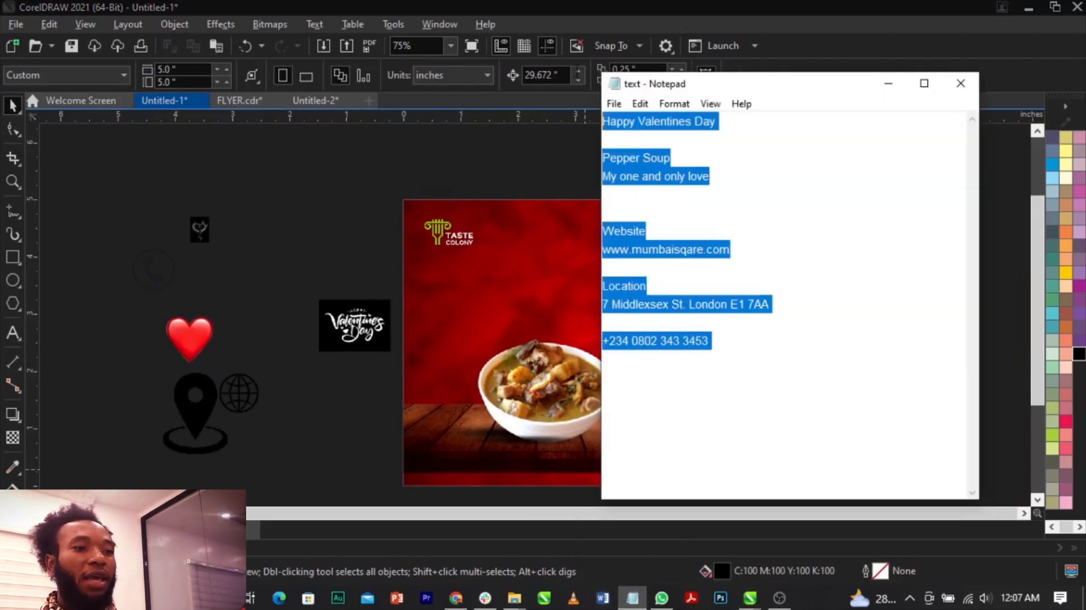
pyautogui.click(495, 187)
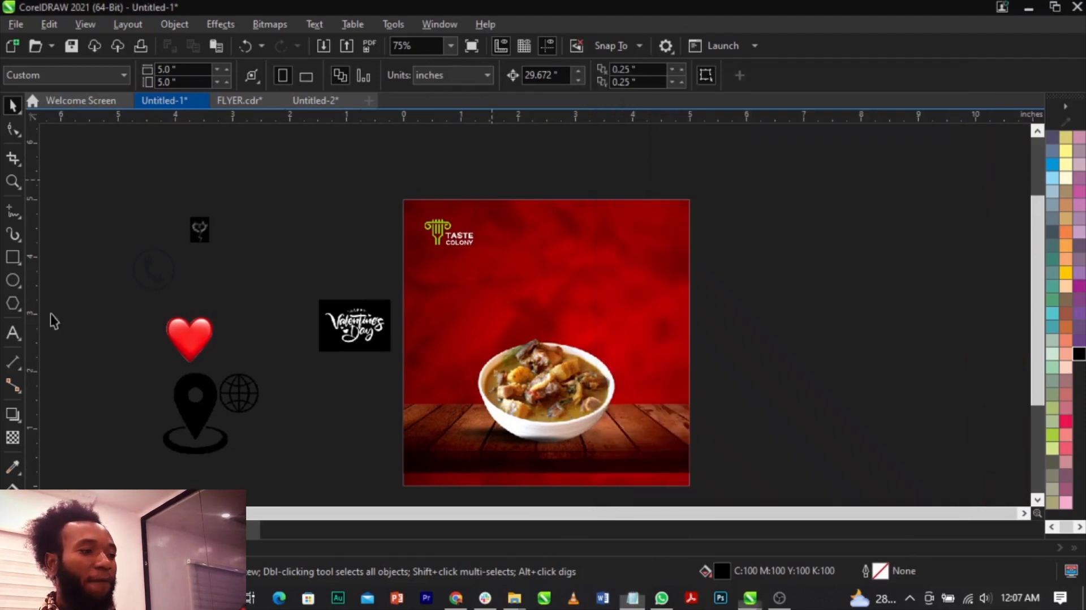
pyautogui.click(12, 339)
pyautogui.click(731, 266)
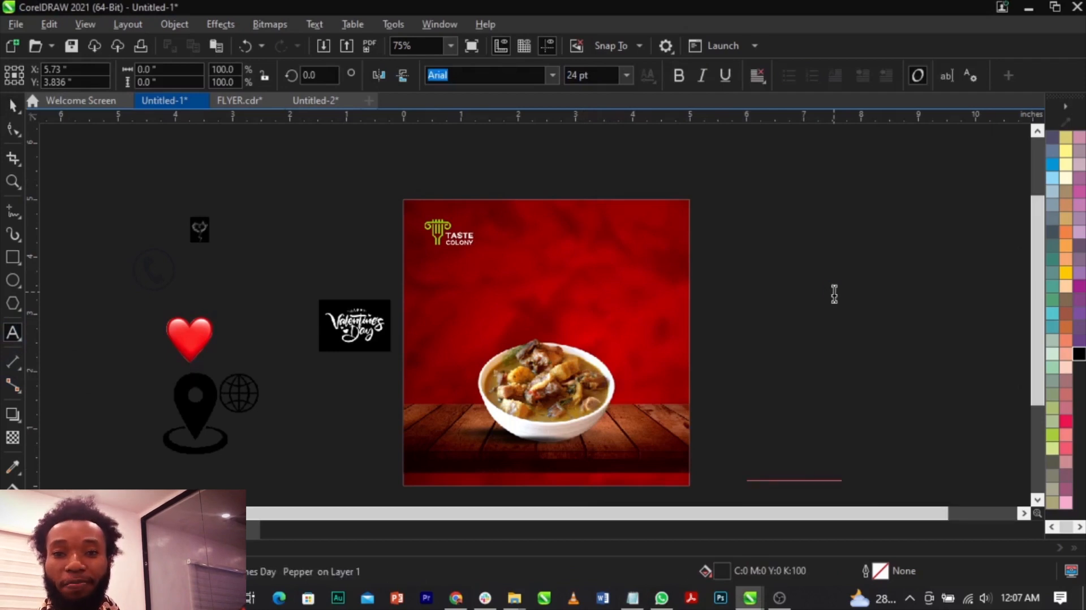
pyautogui.hotkey('ctrl', 'space')
# Fill the pasted text block with white and scale it down to about 2.48 by 2.4 inches, 12.211 pt.
pyautogui.scroll(1, 1049, 303)
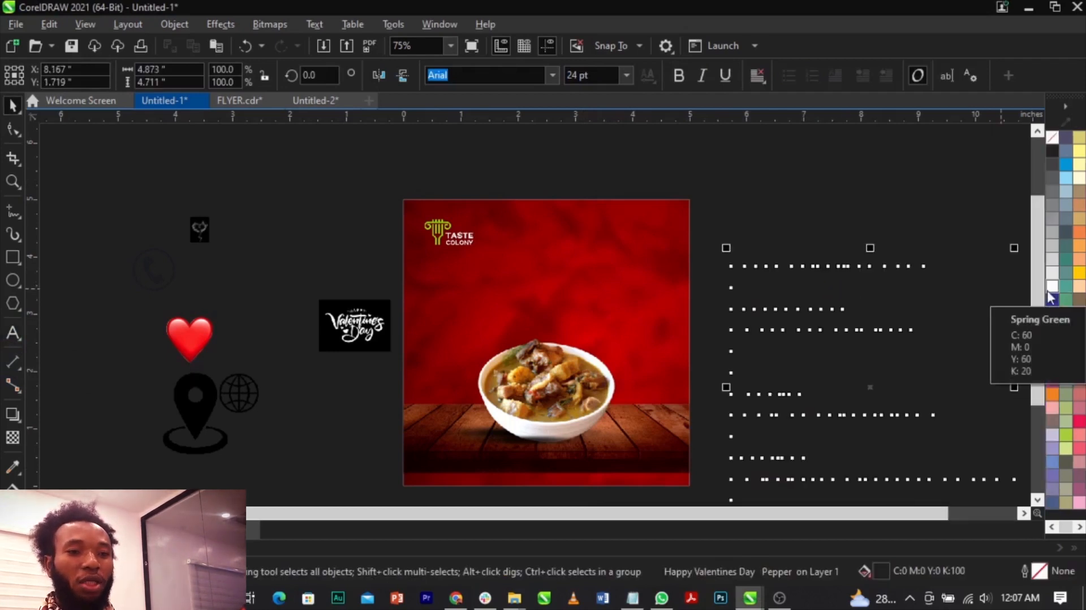
pyautogui.moveTo(725, 247); pyautogui.dragTo(783, 252)
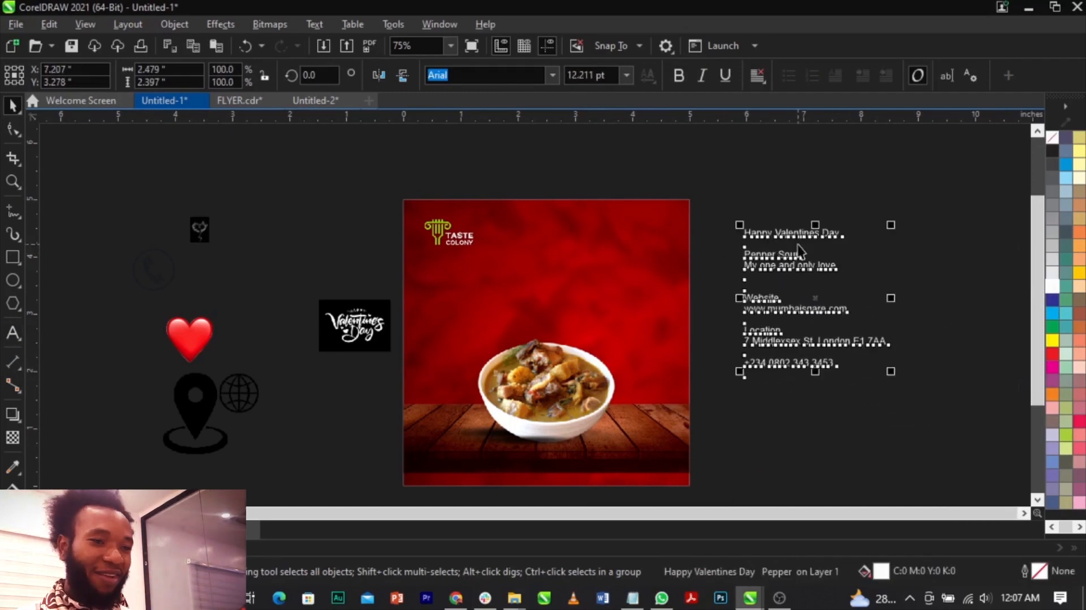
pyautogui.click(914, 253)
# Delete the "Happy Valentines Day" line and the blank line below it from the text block, and move the block slightly down.
pyautogui.scroll(3, 776, 239)
pyautogui.scroll(-3, 776, 247)
pyautogui.scroll(4, 779, 252)
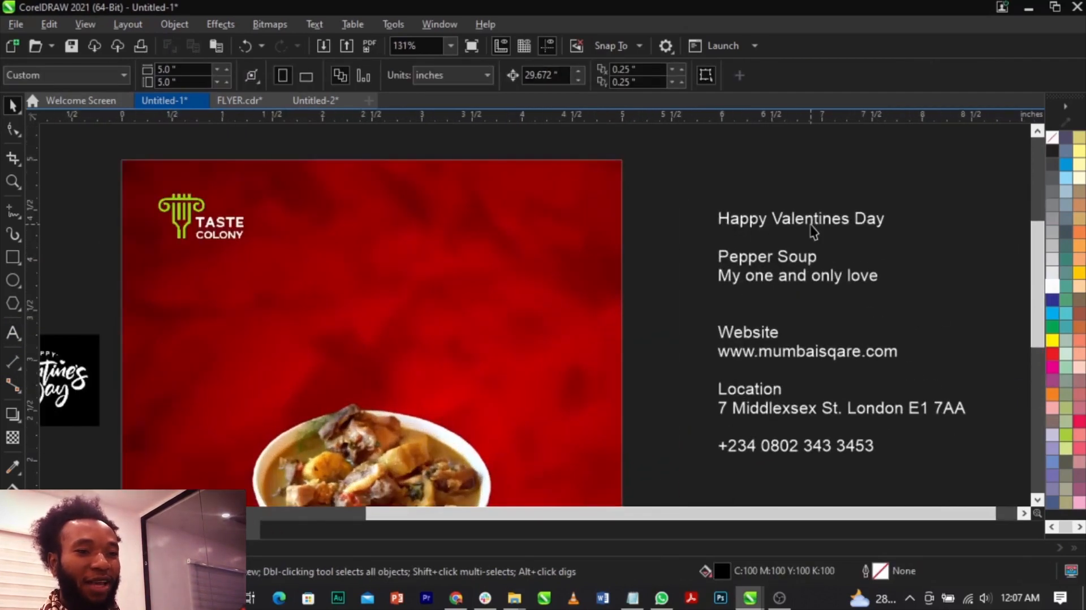
pyautogui.doubleClick(814, 222)
pyautogui.moveTo(886, 229); pyautogui.dragTo(594, 204)
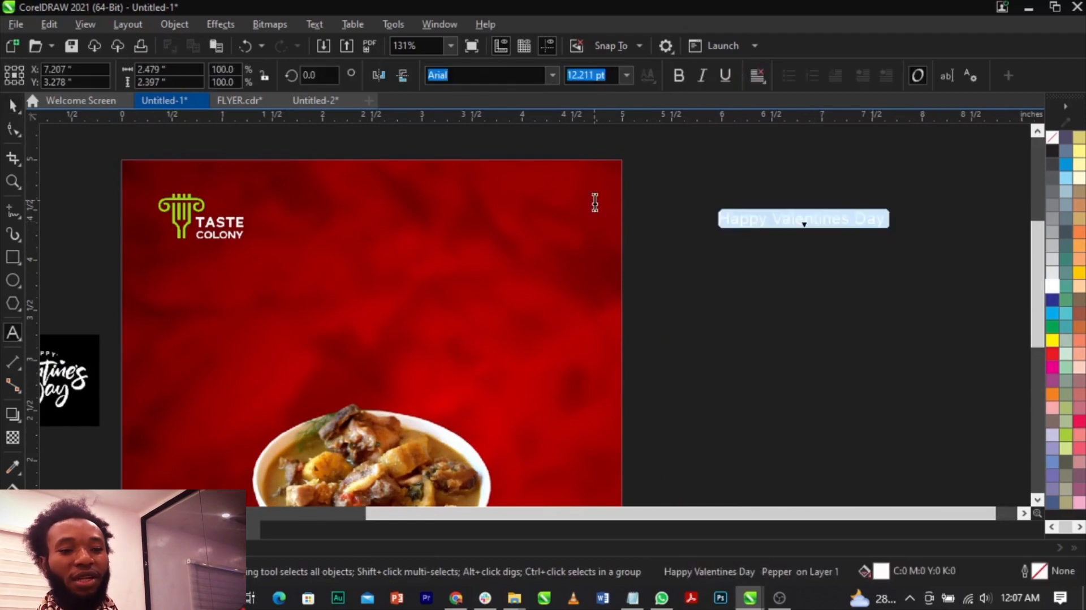
pyautogui.press('Delete')
pyautogui.press('Delete')
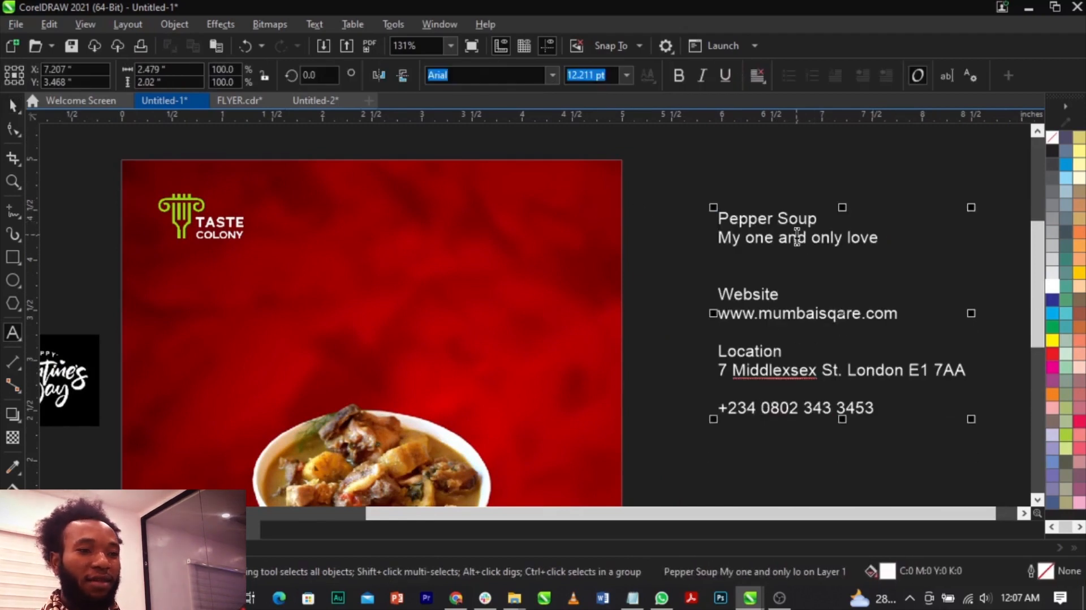
pyautogui.hotkey('ctrl', 'space')
pyautogui.scroll(-2, 811, 235)
pyautogui.scroll(3, 812, 235)
pyautogui.moveTo(818, 246); pyautogui.dragTo(828, 269)
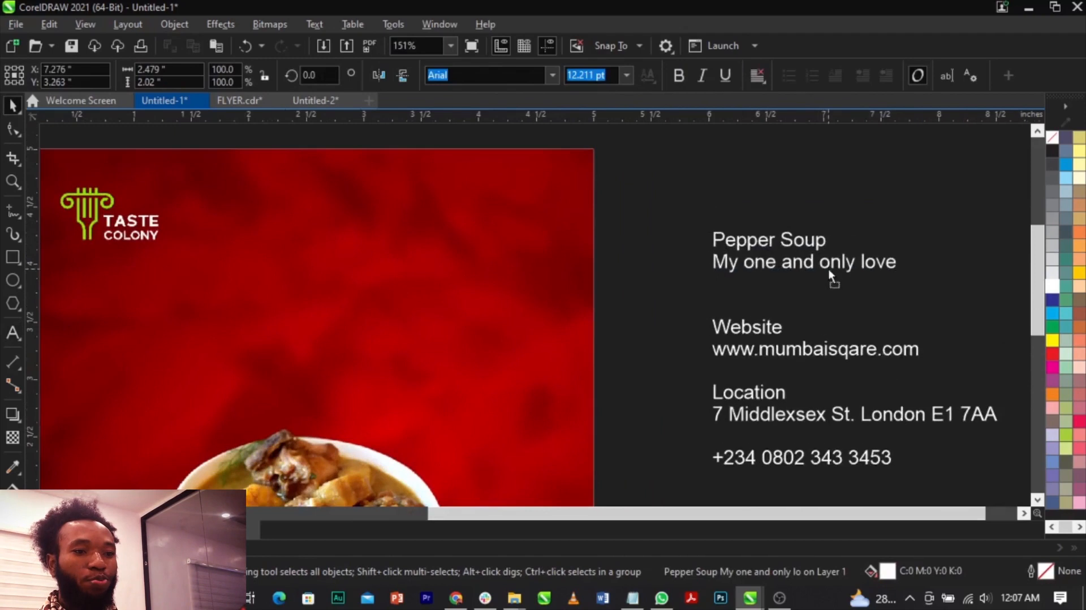
pyautogui.click(799, 210)
pyautogui.scroll(-3, 611, 229)
pyautogui.scroll(6, 522, 362)
pyautogui.scroll(-5, 521, 390)
pyautogui.scroll(6, 430, 470)
pyautogui.scroll(-6, 534, 360)
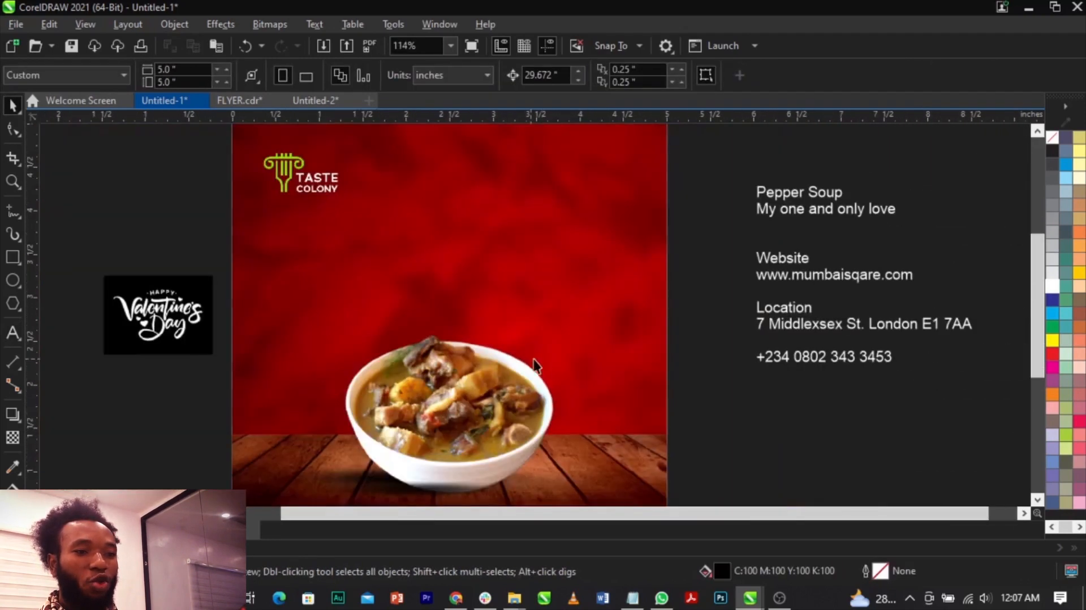
pyautogui.click(191, 308)
pyautogui.click(729, 343)
pyautogui.scroll(-2, 729, 344)
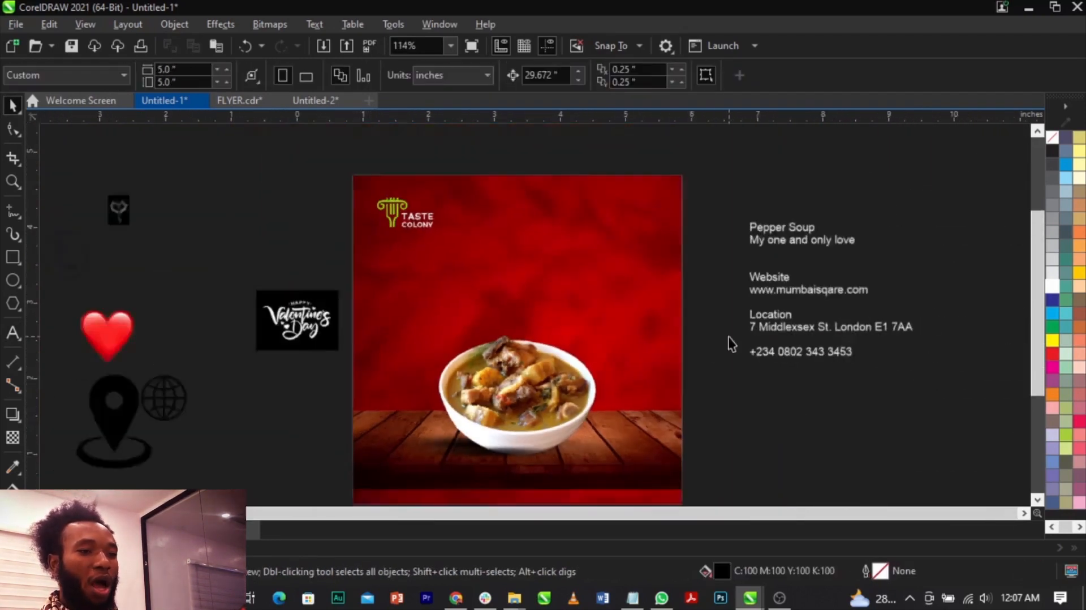
# Enlarge the smoke heart picture to about 3.34 by 4.61 inches and bring it over the page in front of all objects.
pyautogui.scroll(3, 500, 371)
pyautogui.scroll(-4, 615, 333)
pyautogui.click(219, 217)
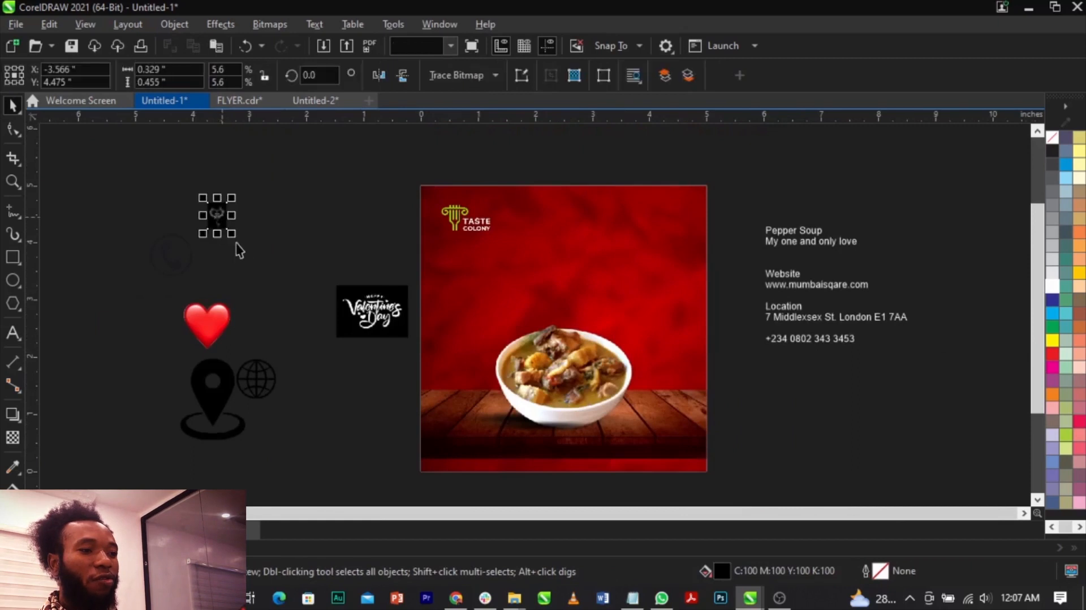
pyautogui.moveTo(232, 233); pyautogui.dragTo(316, 351)
pyautogui.scroll(1, 240, 219)
pyautogui.scroll(3, 241, 219)
pyautogui.scroll(-4, 240, 219)
pyautogui.moveTo(241, 219); pyautogui.dragTo(577, 366)
pyautogui.scroll(4, 576, 360)
pyautogui.scroll(-4, 554, 276)
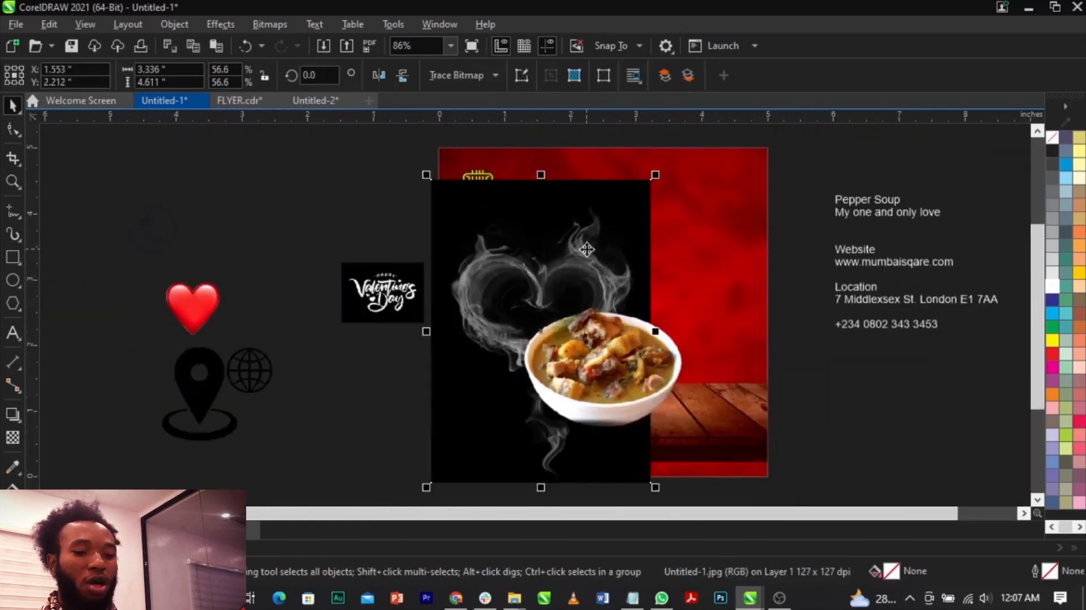
pyautogui.hotkey('shift', 'pageup')
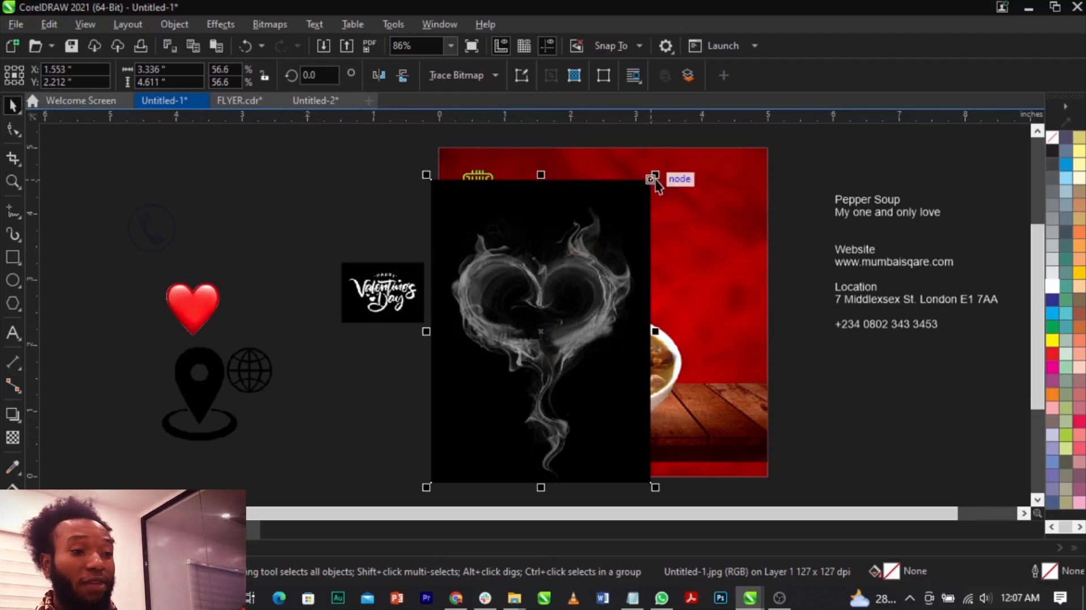
# Scale the smoke heart picture down to about 2.07 by 2.86 inches and center it above the soup bowl.
pyautogui.moveTo(657, 175); pyautogui.dragTo(660, 195)
pyautogui.scroll(1, 564, 318)
pyautogui.moveTo(563, 317); pyautogui.dragTo(651, 277)
pyautogui.moveTo(742, 141); pyautogui.dragTo(692, 150)
pyautogui.scroll(2, 625, 230)
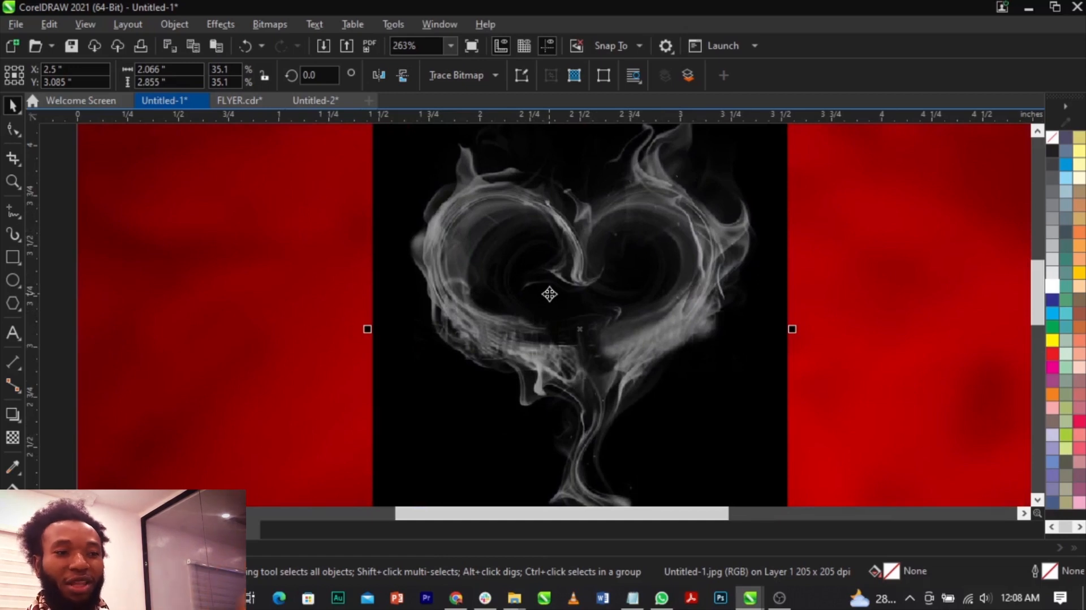
pyautogui.scroll(-2, 550, 294)
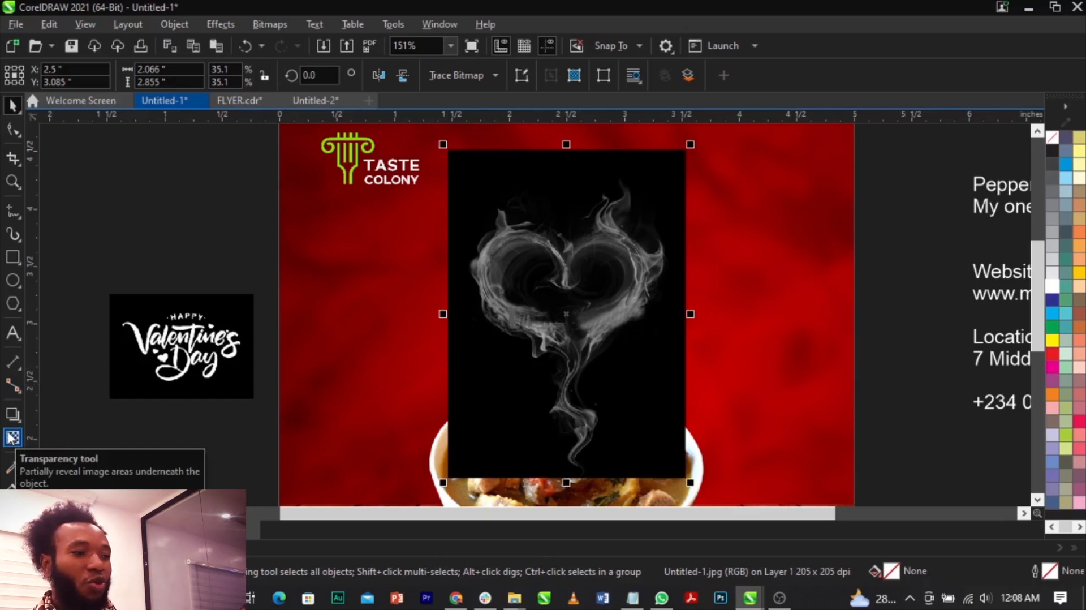
# Apply the Screen merge mode to the smoke heart picture with the Transparency tool.
pyautogui.scroll(1, 530, 338)
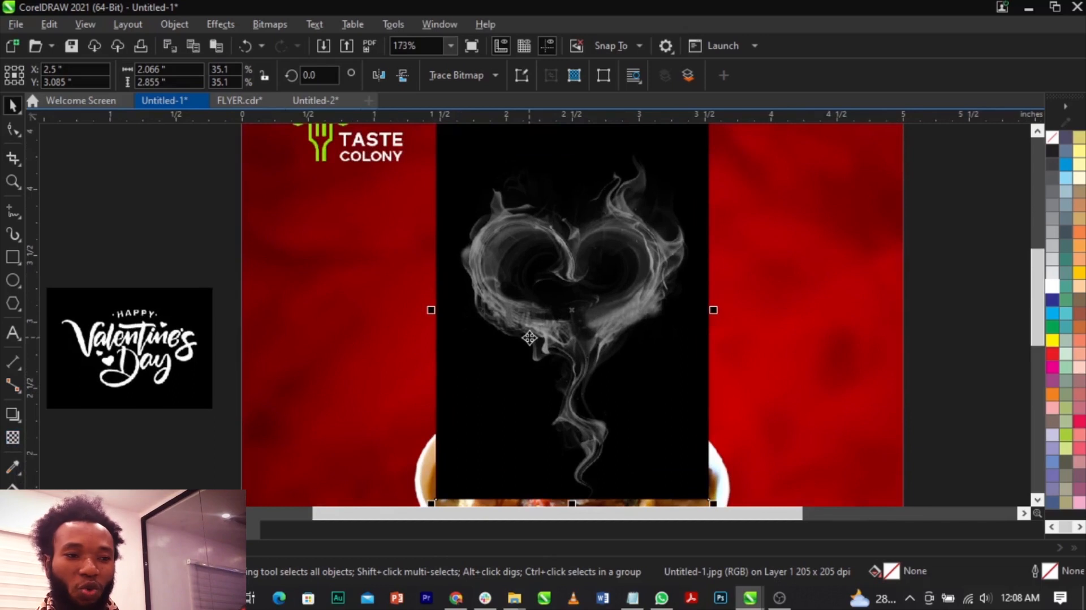
pyautogui.click(12, 438)
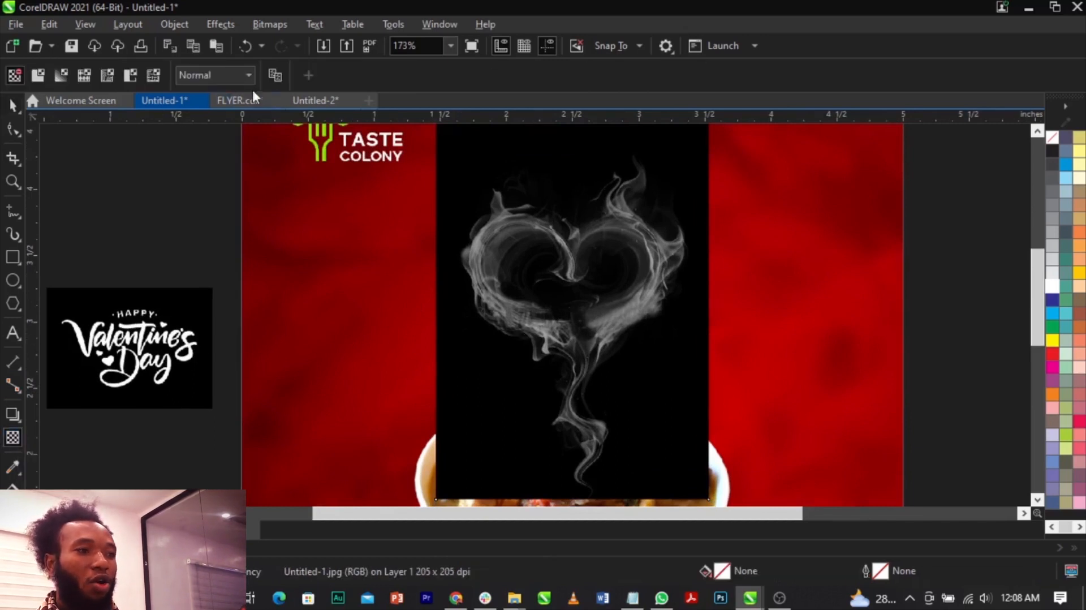
pyautogui.click(222, 84)
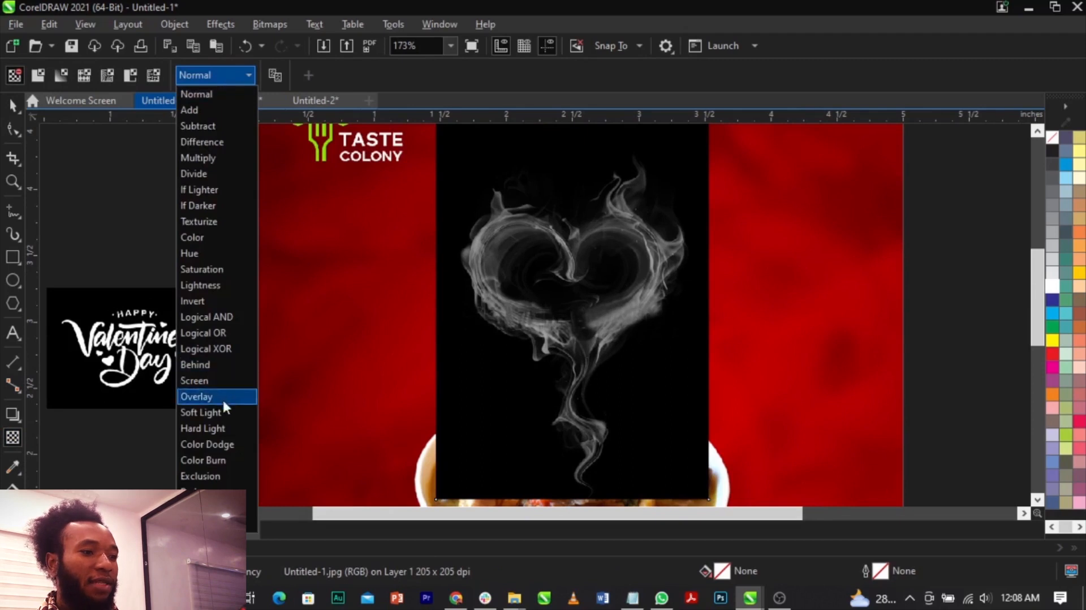
pyautogui.click(230, 384)
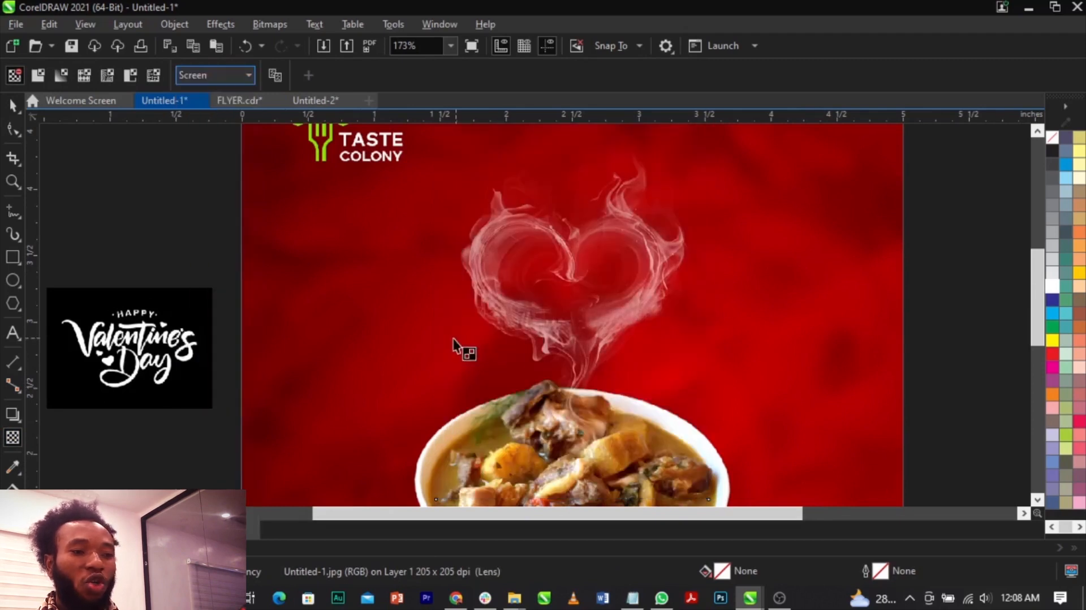
# Move the smoke heart slightly up so that its tail rises from the soup, around X 2.509, Y 3.278 inches.
pyautogui.scroll(-1, 585, 339)
pyautogui.click(587, 346)
pyautogui.press('space')
pyautogui.moveTo(672, 193); pyautogui.dragTo(665, 205)
pyautogui.moveTo(594, 325); pyautogui.dragTo(595, 322)
pyautogui.moveTo(667, 213); pyautogui.dragTo(673, 205)
pyautogui.moveTo(624, 294); pyautogui.dragTo(622, 287)
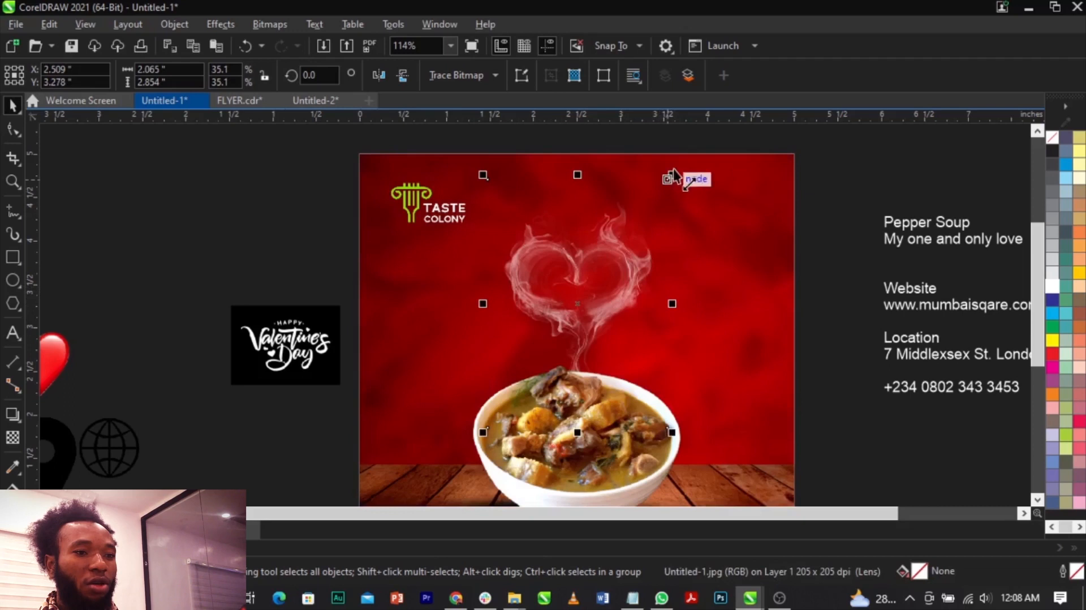
# Reduce the smoke heart to about 1.93 by 2.67 inches and reposition it over the bowl at about X 2.545, Y 3.193 inches.
pyautogui.moveTo(679, 174); pyautogui.dragTo(670, 181)
pyautogui.hotkey('ctrl', 'z')
pyautogui.click(636, 264)
pyautogui.scroll(2, 611, 289)
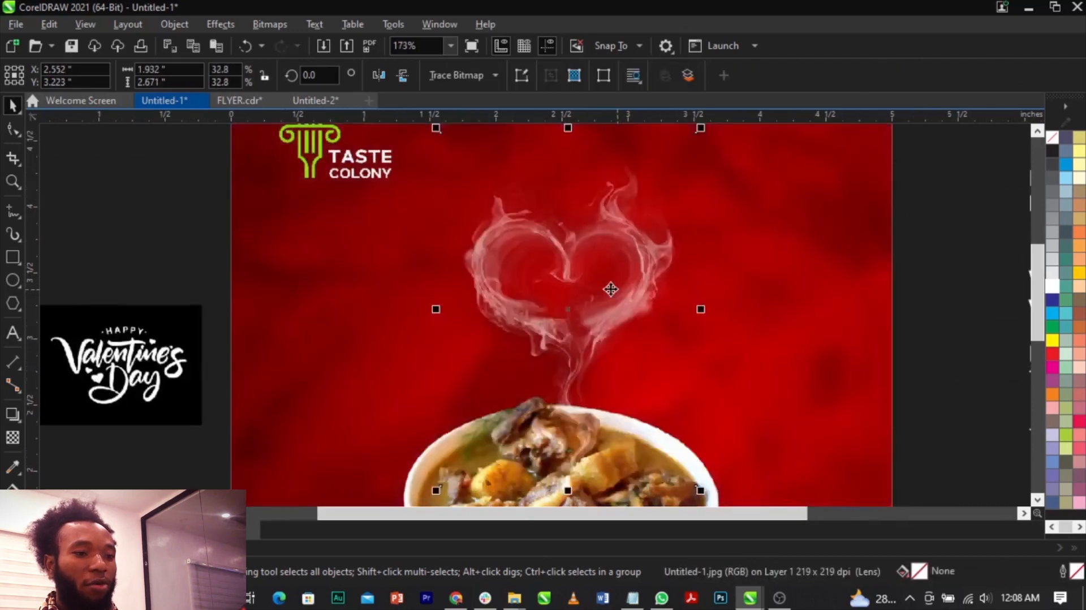
pyautogui.scroll(-2, 610, 290)
pyautogui.scroll(2, 594, 305)
pyautogui.scroll(3, 594, 303)
pyautogui.moveTo(594, 303); pyautogui.dragTo(592, 311)
pyautogui.scroll(-3, 592, 311)
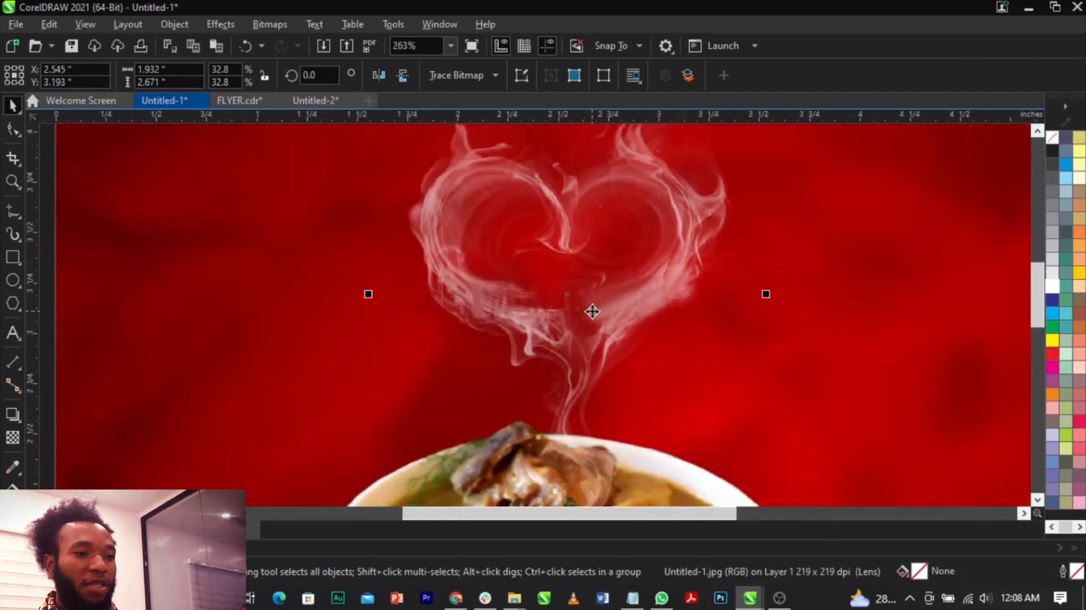
pyautogui.scroll(-2, 592, 311)
pyautogui.click(799, 392)
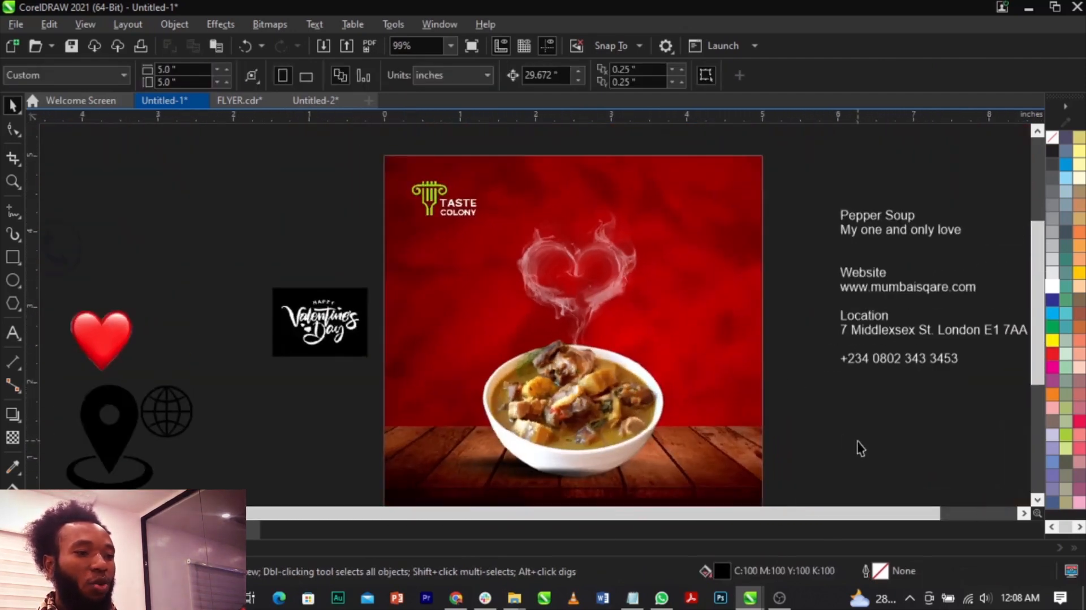
# Enlarge the Happy Valentine's Day graphic to about 2.67 by 1.95 inches and move it up beside the page's left edge.
pyautogui.click(334, 339)
pyautogui.moveTo(367, 356); pyautogui.dragTo(419, 396)
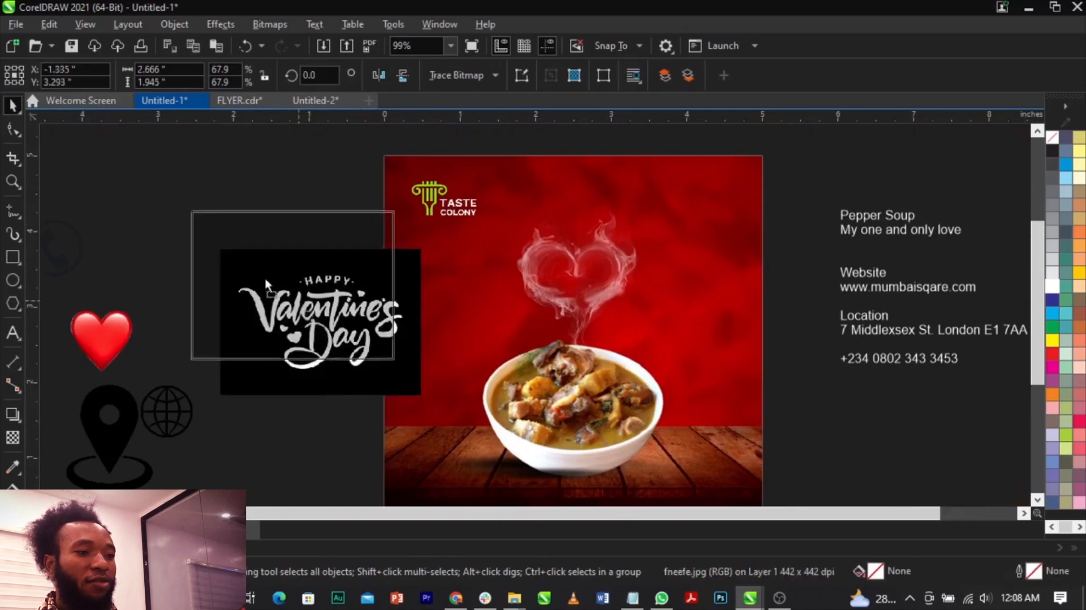
pyautogui.moveTo(337, 339); pyautogui.dragTo(287, 289)
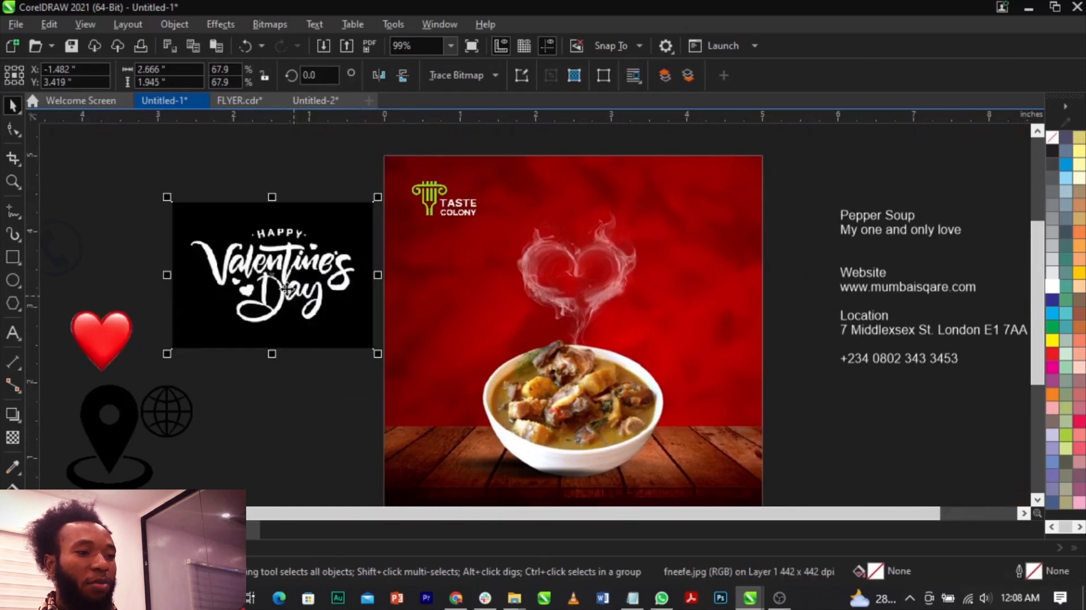
# Convert the Happy Valentine's Day bitmap to Black and White (1-bit) mode.
pyautogui.click(275, 25)
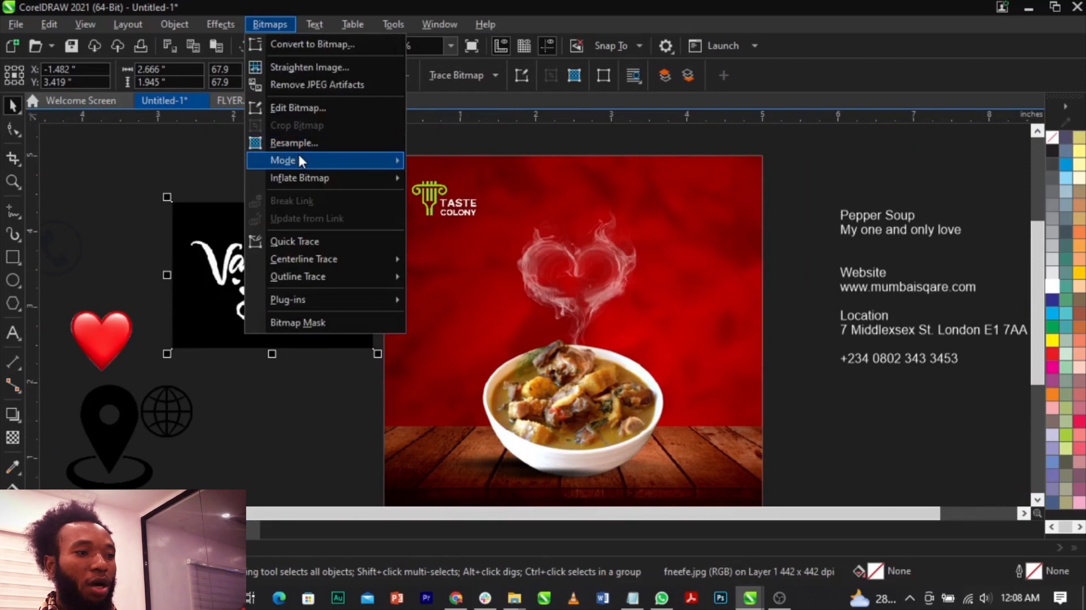
pyautogui.moveTo(300, 161)
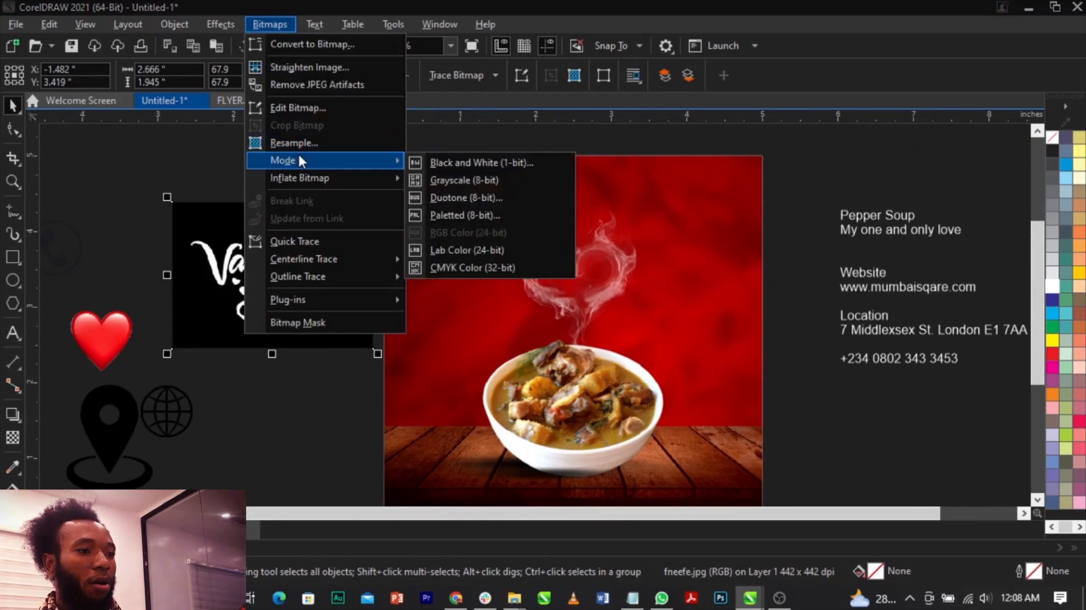
pyautogui.click(450, 165)
pyautogui.click(677, 478)
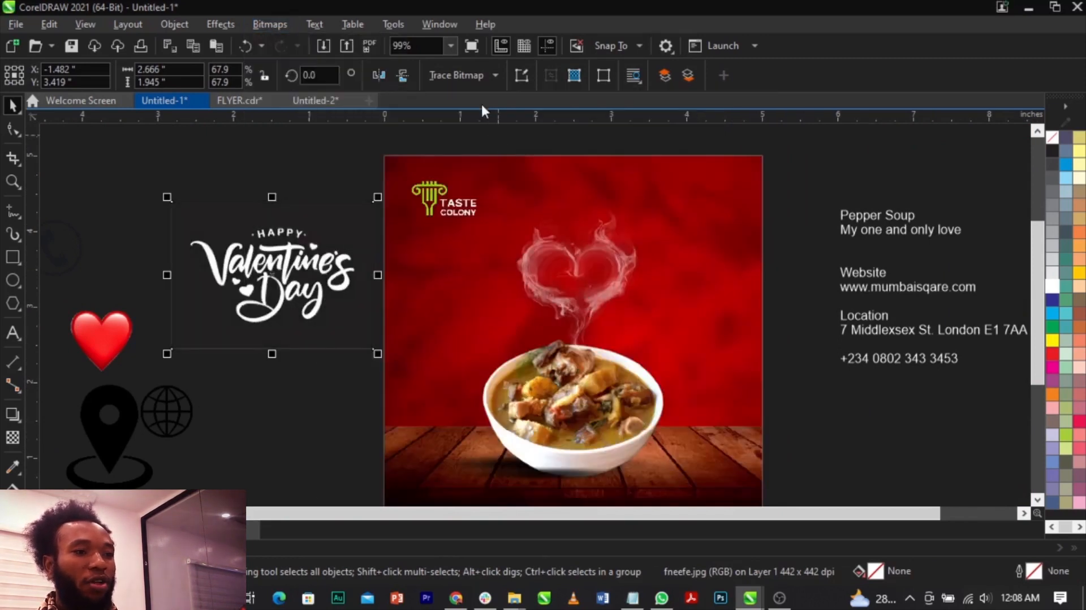
# Trace the Happy Valentine's Day bitmap with Outline Trace as Line art, removing the background color.
pyautogui.click(466, 74)
pyautogui.moveTo(487, 128)
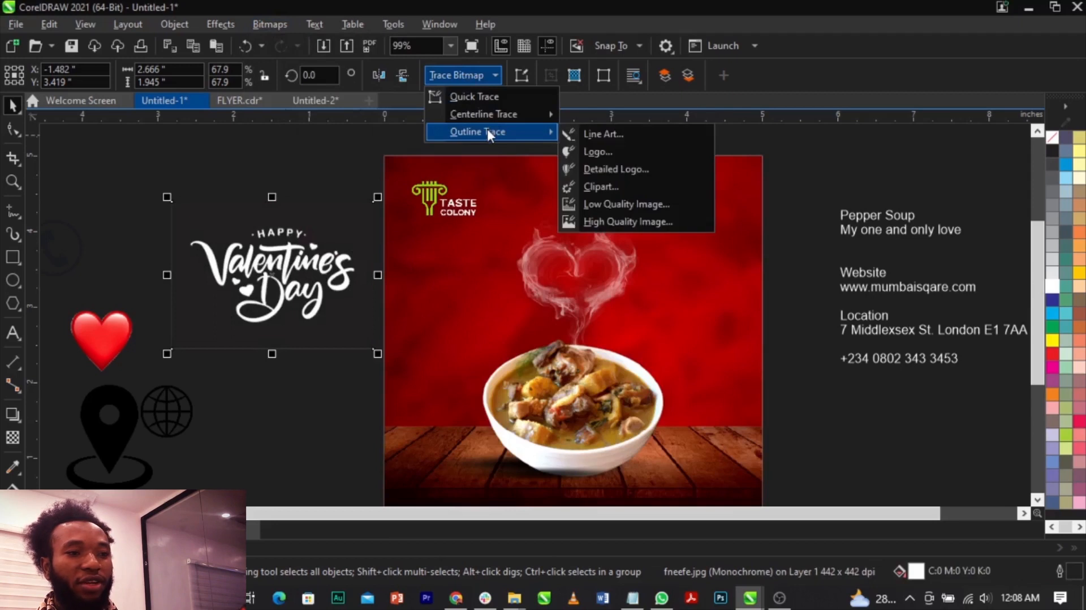
pyautogui.click(646, 134)
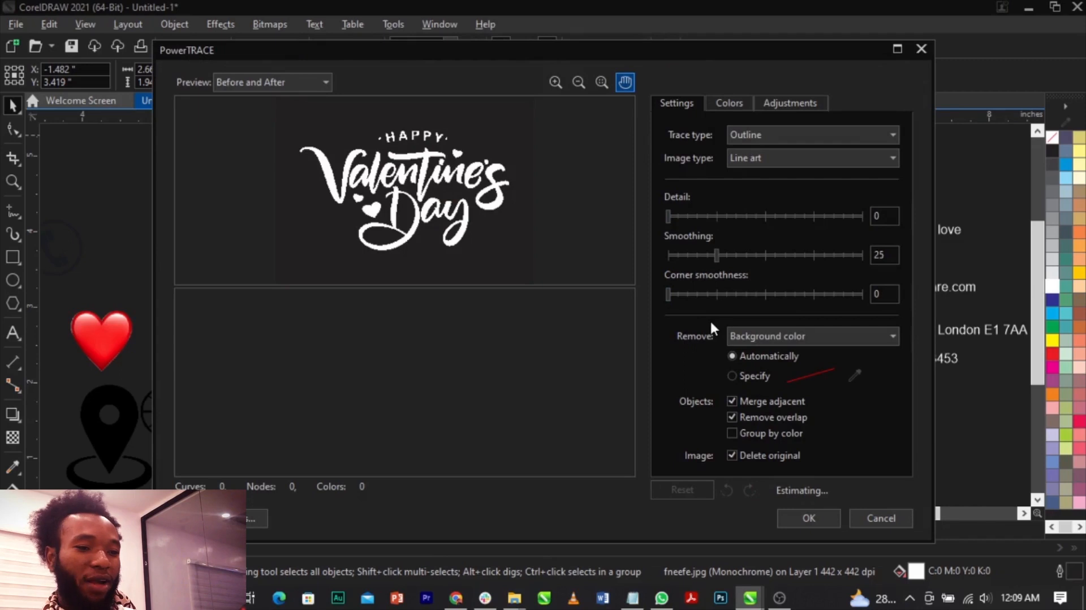
pyautogui.click(826, 514)
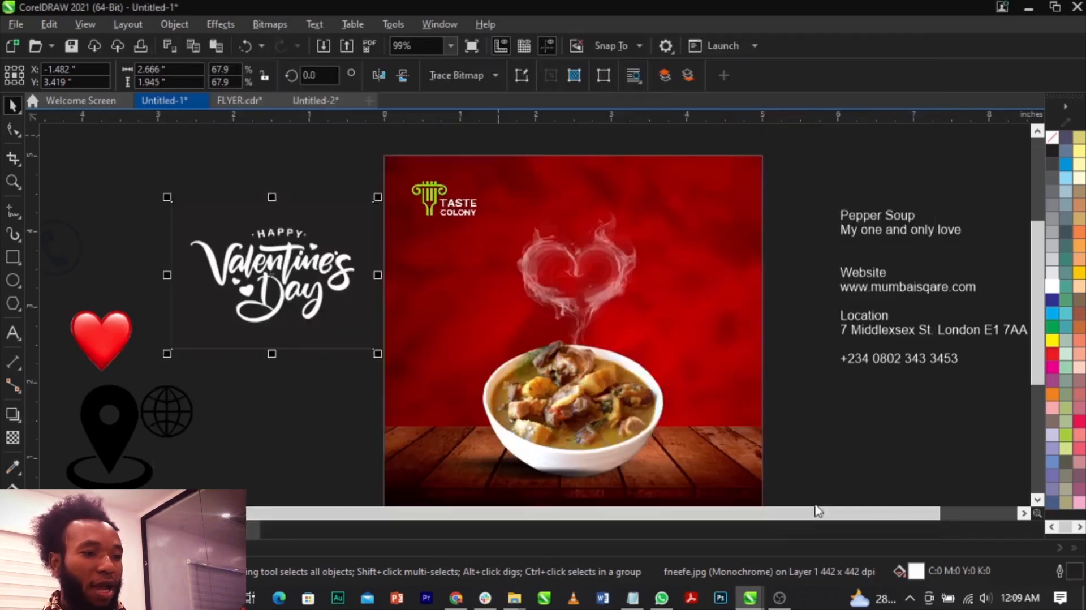
# Remove the leftover bitmap behind the traced lettering and ungroup the traced shapes.
pyautogui.click(325, 209)
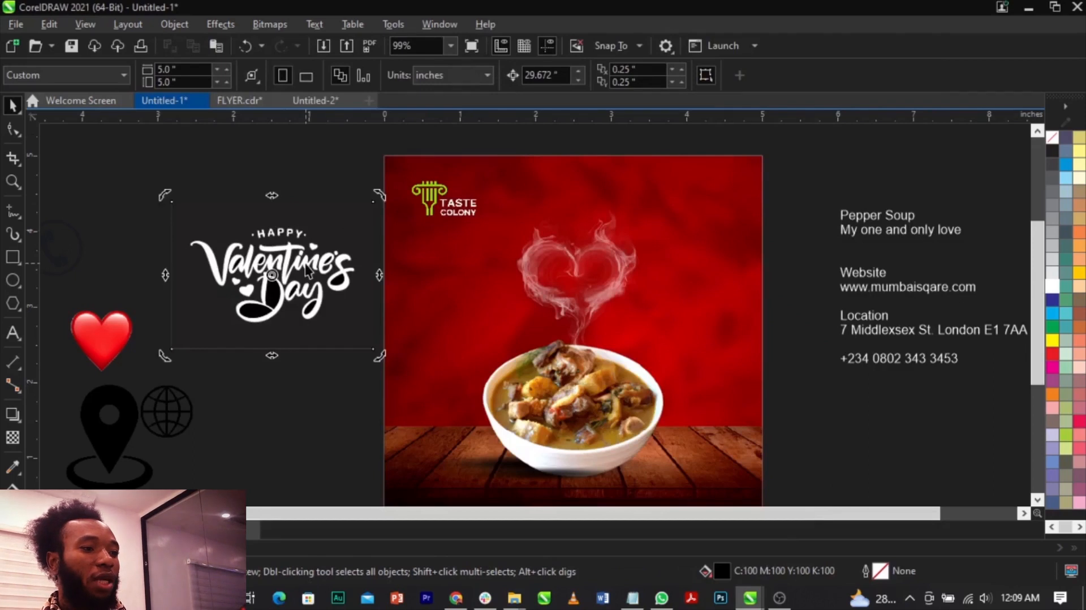
pyautogui.moveTo(305, 271)
pyautogui.mouseDown()
pyautogui.moveTo(383, 273)
pyautogui.moveTo(350, 303)
pyautogui.moveTo(297, 238)
pyautogui.mouseUp()
pyautogui.click(618, 78)
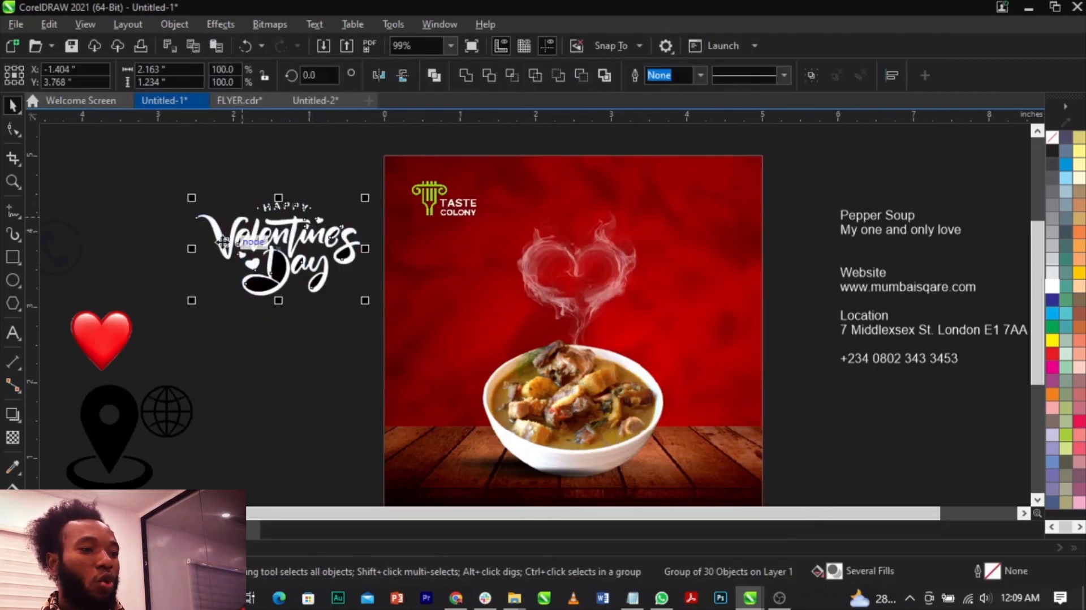
# Delete the large black shapes filling the loops of the D, the y and the final s in the lettering.
pyautogui.scroll(3, 221, 247)
pyautogui.click(228, 377)
pyautogui.click(346, 350)
pyautogui.press('Delete')
pyautogui.click(376, 316)
pyautogui.press('Delete')
pyautogui.click(470, 342)
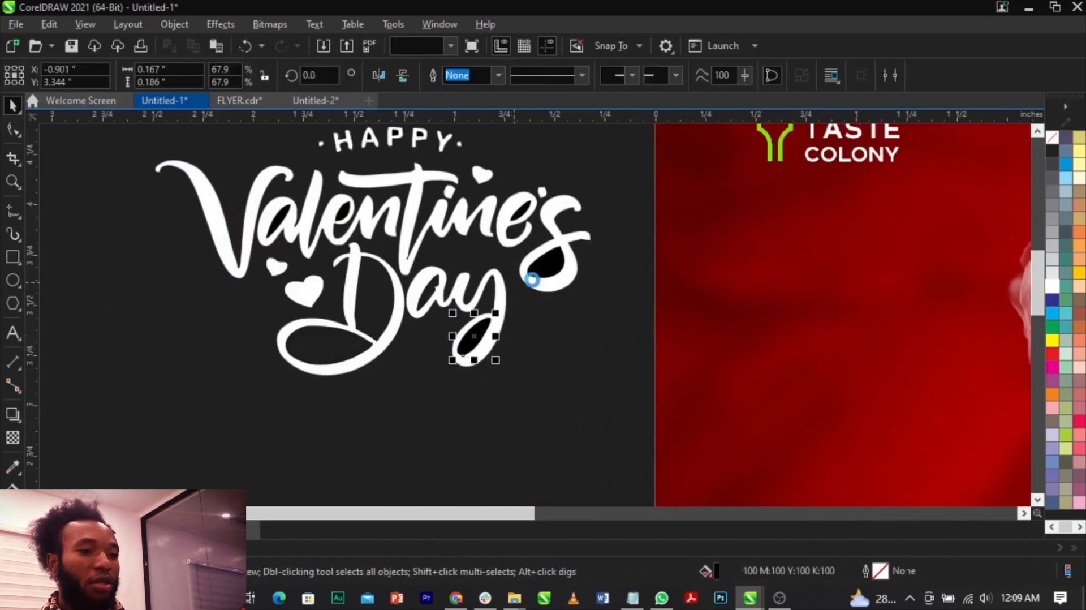
pyautogui.press('Delete')
pyautogui.click(545, 259)
pyautogui.press('Delete')
# Delete the remaining small black shapes inside the letters of Happy Valentine's Day.
pyautogui.moveTo(334, 199); pyautogui.dragTo(361, 215)
pyautogui.hotkey('ctrl', 'z')
pyautogui.moveTo(159, 207); pyautogui.dragTo(368, 245)
pyautogui.press('Delete')
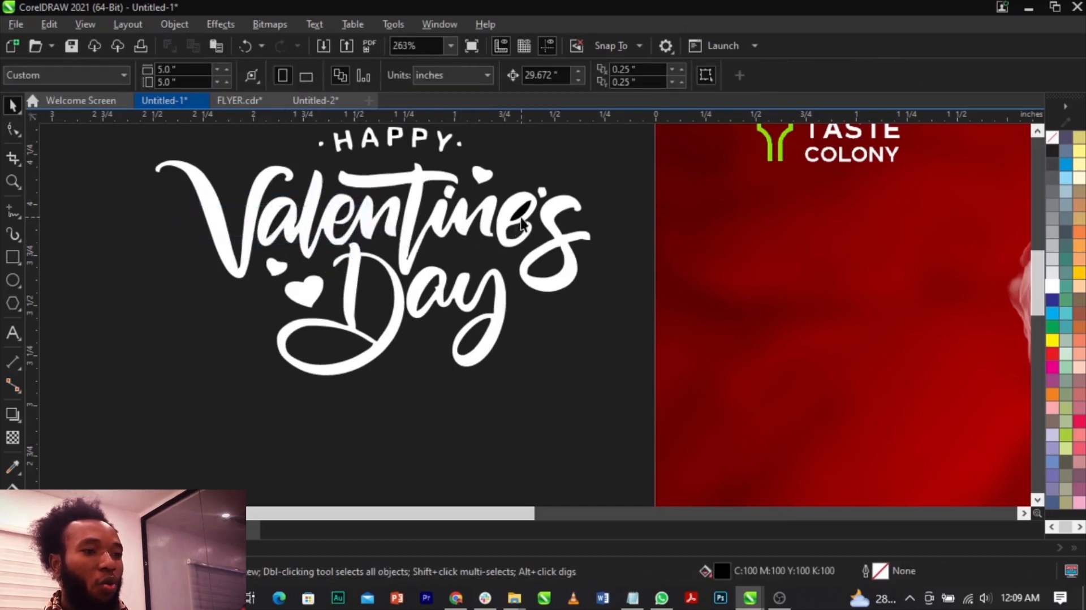
pyautogui.scroll(5, 397, 131)
pyautogui.click(466, 158)
pyautogui.press('Delete')
pyautogui.scroll(-3, 374, 162)
pyautogui.scroll(-2, 498, 225)
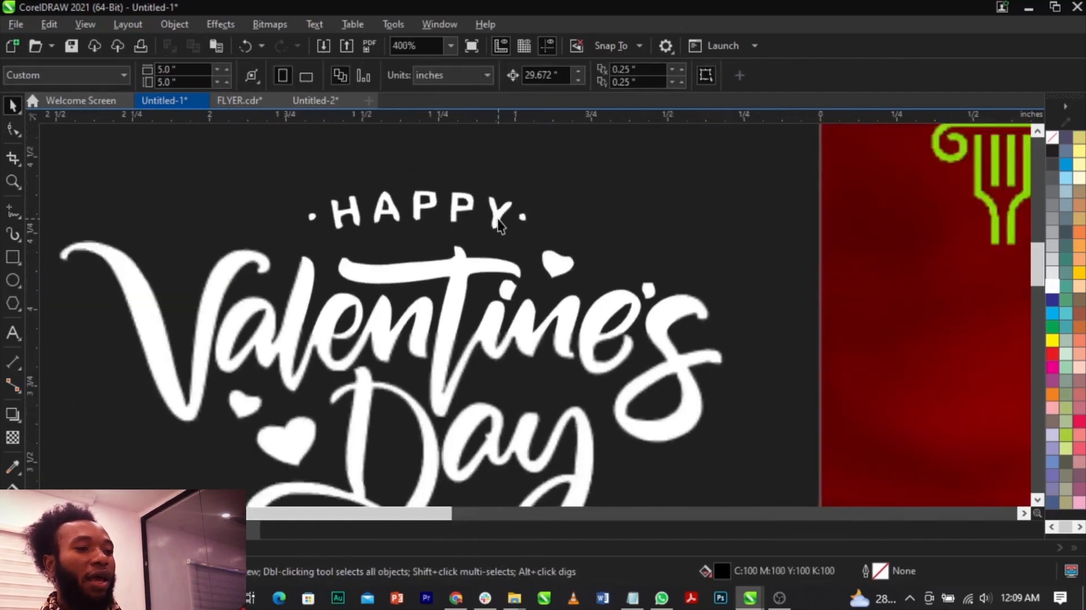
# Select all the white Happy Valentine's Day letter and heart shapes and group them.
pyautogui.scroll(-3, 498, 225)
pyautogui.moveTo(97, 140); pyautogui.dragTo(545, 475)
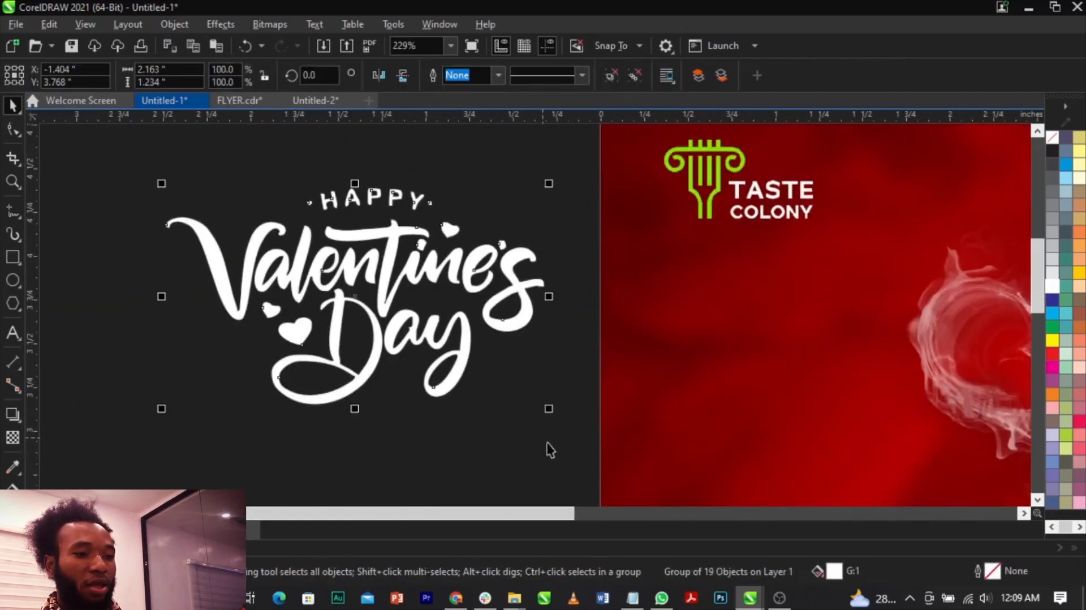
pyautogui.click(514, 390)
pyautogui.doubleClick(469, 355)
pyautogui.click(450, 359)
# Scale the lettering group to about 1.44 by 0.82 inches and place it on the page just left of the smoke heart.
pyautogui.moveTo(550, 409); pyautogui.dragTo(431, 377)
pyautogui.scroll(-2, 334, 301)
pyautogui.moveTo(336, 288); pyautogui.dragTo(593, 370)
pyautogui.scroll(2, 521, 375)
pyautogui.moveTo(548, 334); pyautogui.dragTo(560, 337)
pyautogui.moveTo(598, 371); pyautogui.dragTo(611, 379)
pyautogui.moveTo(565, 342); pyautogui.dragTo(577, 350)
pyautogui.scroll(2, 578, 349)
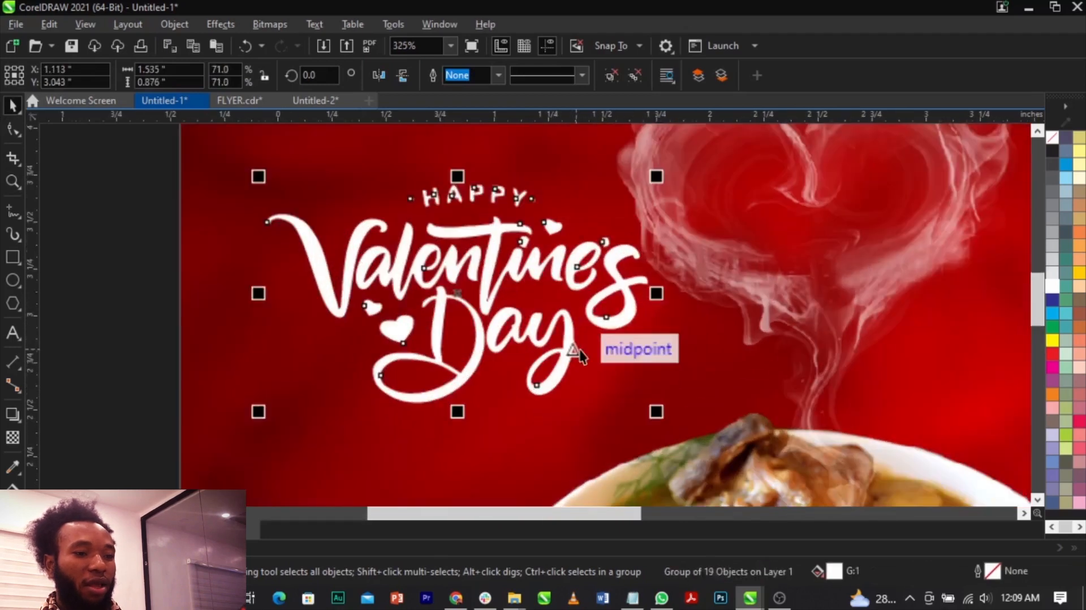
pyautogui.moveTo(655, 412); pyautogui.dragTo(650, 425)
pyautogui.scroll(-2, 651, 425)
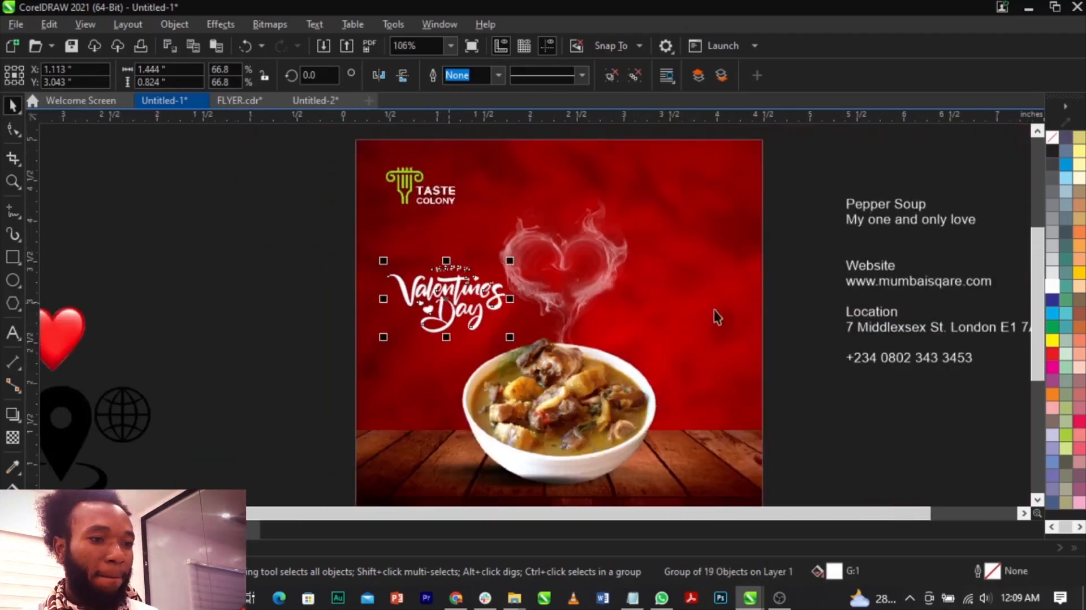
pyautogui.click(785, 358)
pyautogui.scroll(-2, 573, 286)
pyautogui.click(573, 287)
pyautogui.scroll(1, 576, 291)
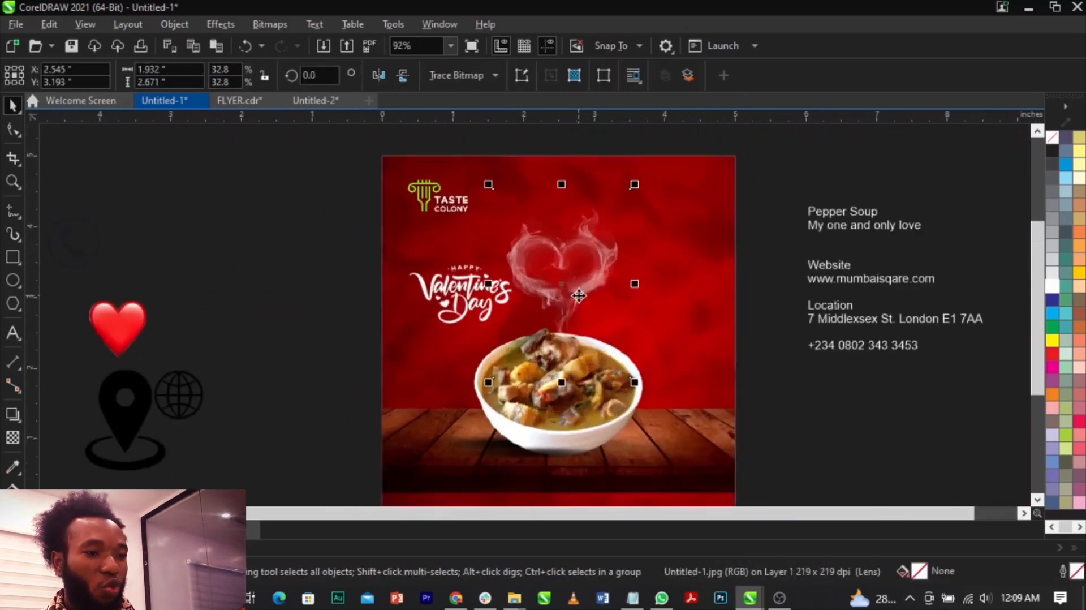
pyautogui.click(632, 368)
pyautogui.click(643, 372)
pyautogui.click(868, 417)
# Enlarge the Happy Valentine's Day lettering slightly and fine-tune its position beside the smoke heart.
pyautogui.click(492, 281)
pyautogui.scroll(1, 493, 281)
pyautogui.scroll(3, 492, 281)
pyautogui.moveTo(492, 280); pyautogui.dragTo(489, 275)
pyautogui.moveTo(530, 341); pyautogui.dragTo(536, 344)
pyautogui.scroll(5, 491, 282)
pyautogui.moveTo(491, 284); pyautogui.dragTo(478, 297)
pyautogui.scroll(-5, 477, 298)
# Draw a 5.0 by 0.523 inch rectangle across the full width of the page's bottom, directly below the wooden table.
pyautogui.click(599, 269)
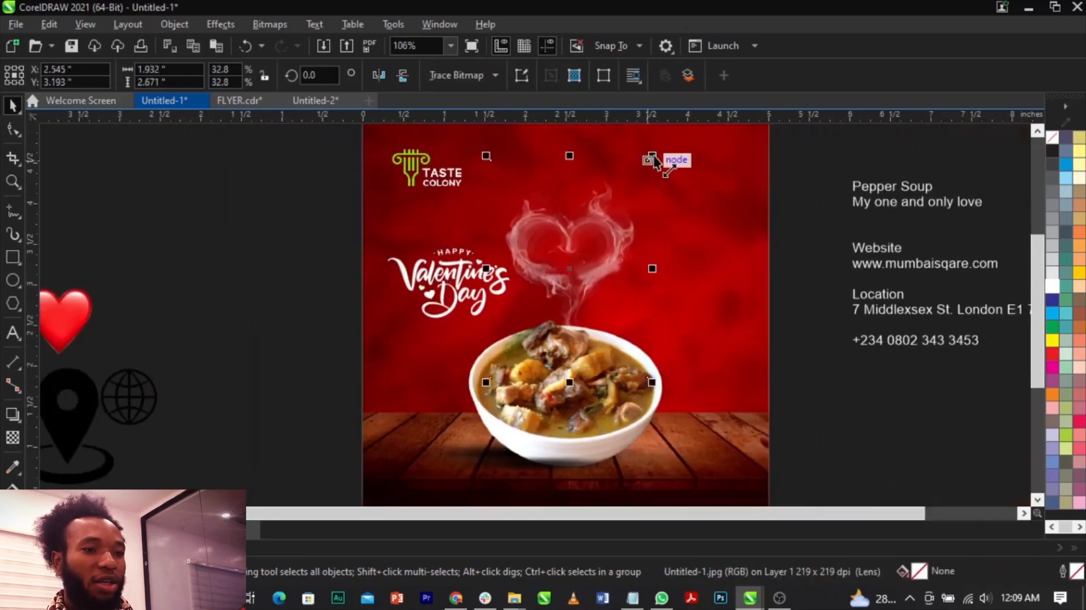
pyautogui.scroll(-3, 578, 227)
pyautogui.press('z')
pyautogui.moveTo(432, 282); pyautogui.dragTo(727, 397)
pyautogui.press('space')
pyautogui.press('F6')
pyautogui.moveTo(172, 374); pyautogui.dragTo(839, 443)
pyautogui.press('space')
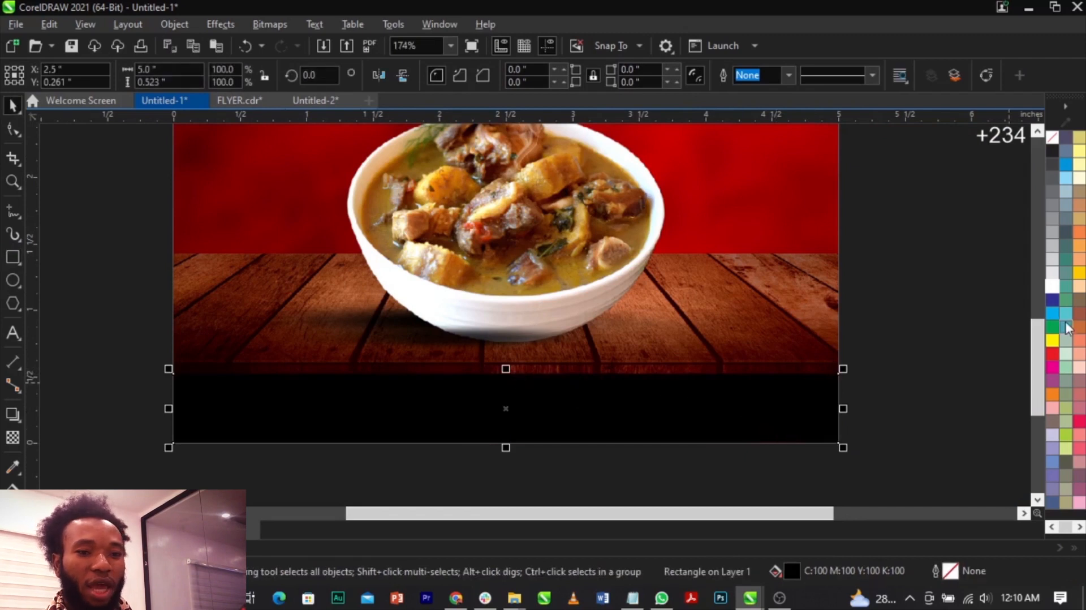
# Fill the rectangle at the page's bottom with white.
pyautogui.click(1053, 287)
pyautogui.scroll(1, 525, 356)
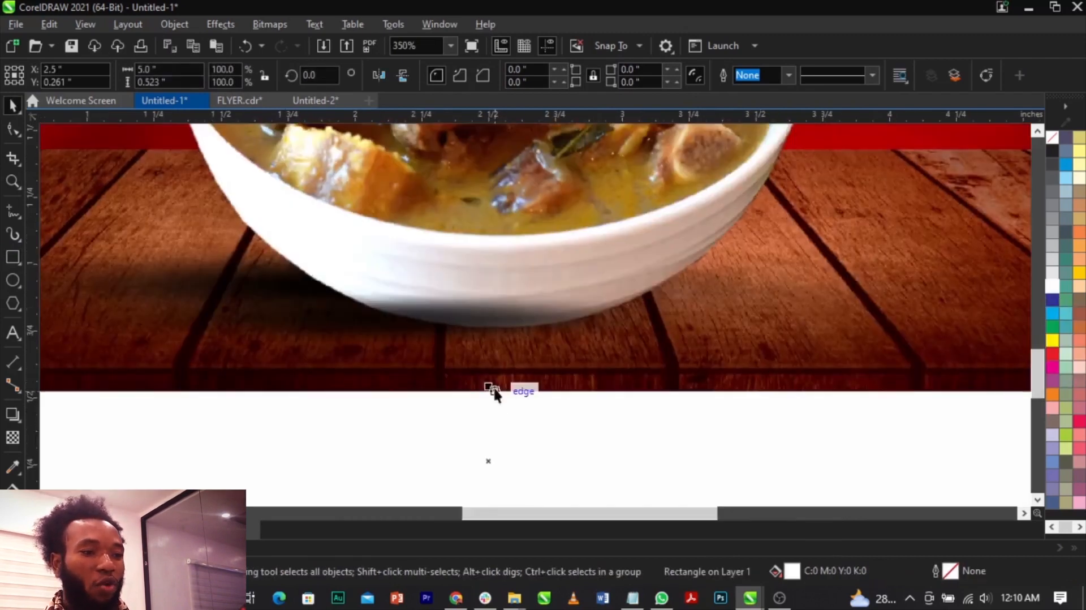
pyautogui.scroll(-1, 521, 355)
pyautogui.click(894, 386)
pyautogui.scroll(-1, 587, 408)
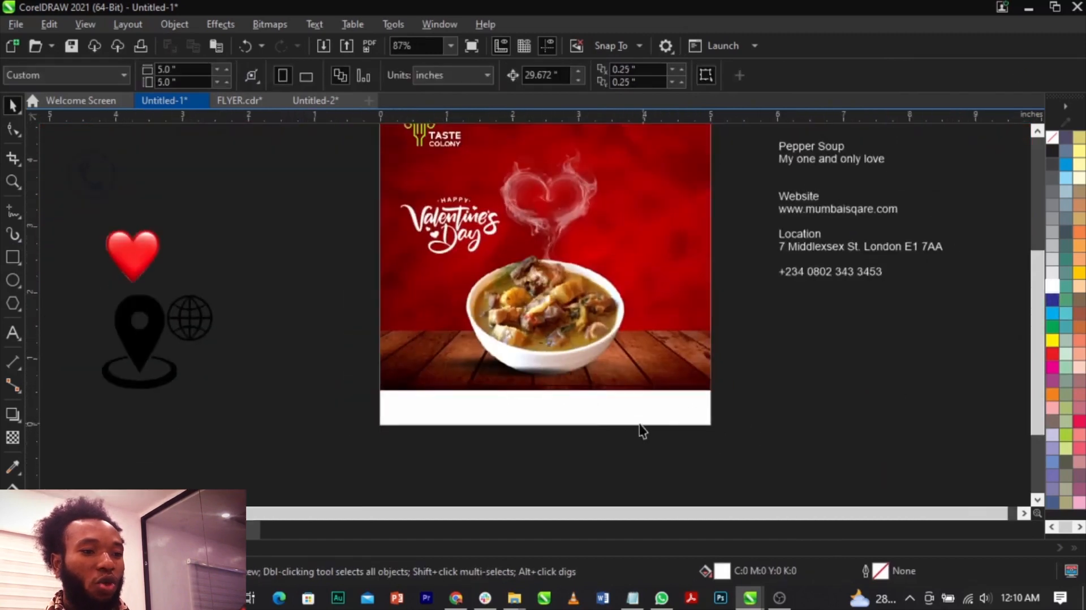
pyautogui.scroll(-1, 640, 431)
pyautogui.scroll(1, 708, 447)
pyautogui.scroll(1, 708, 439)
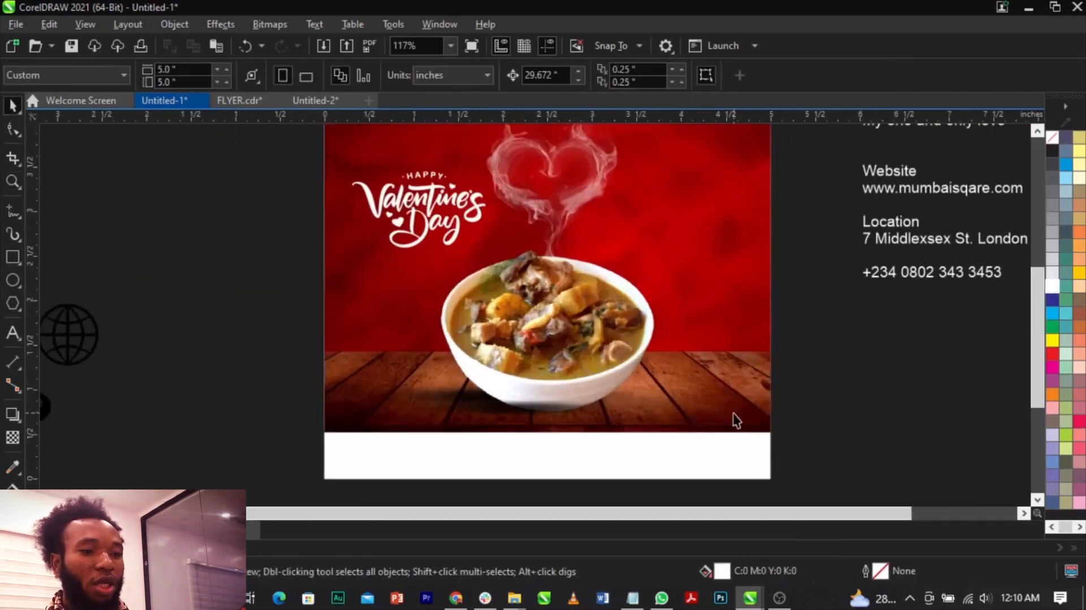
# Lower the top edge of the white rectangle at the page's bottom to make it about 0.4 inches high.
pyautogui.click(575, 446)
pyautogui.scroll(2, 521, 426)
pyautogui.moveTo(522, 419); pyautogui.dragTo(523, 440)
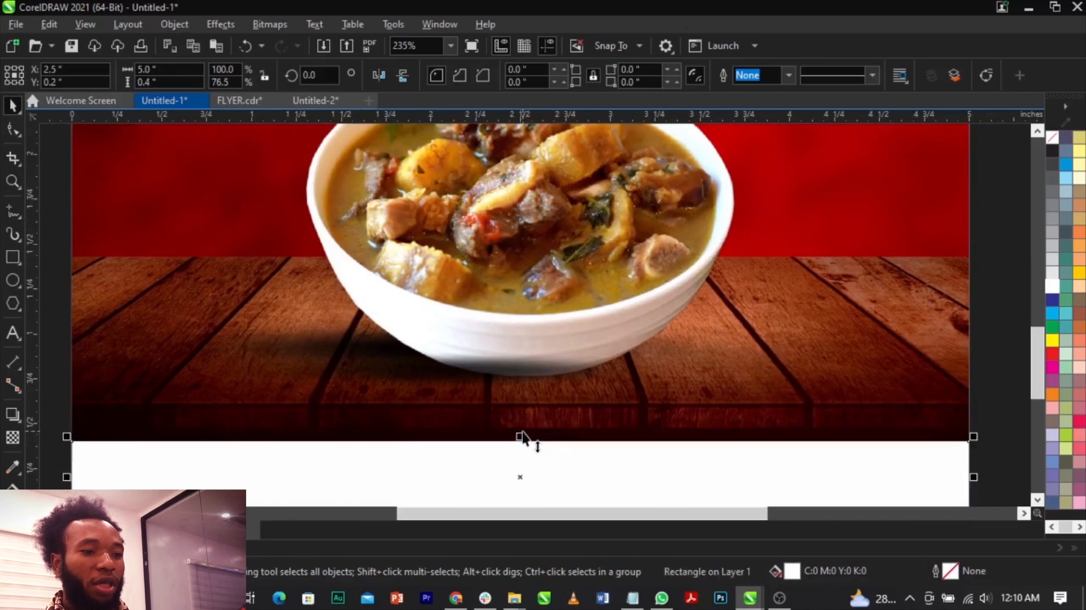
pyautogui.scroll(-3, 521, 439)
pyautogui.click(873, 445)
pyautogui.scroll(-1, 682, 467)
# Cut the lines "Pepper Soup" and "My one and only love" from the contact text and paste them as separate text right of the smoke heart.
pyautogui.press('z')
pyautogui.moveTo(703, 481); pyautogui.dragTo(336, 259)
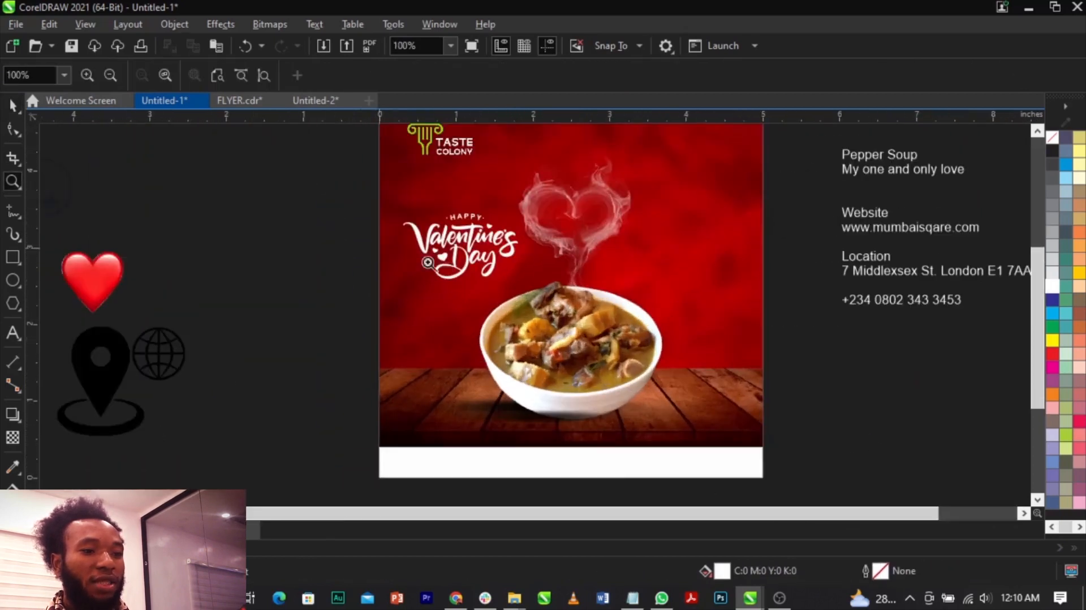
pyautogui.press('space')
pyautogui.scroll(1, 582, 298)
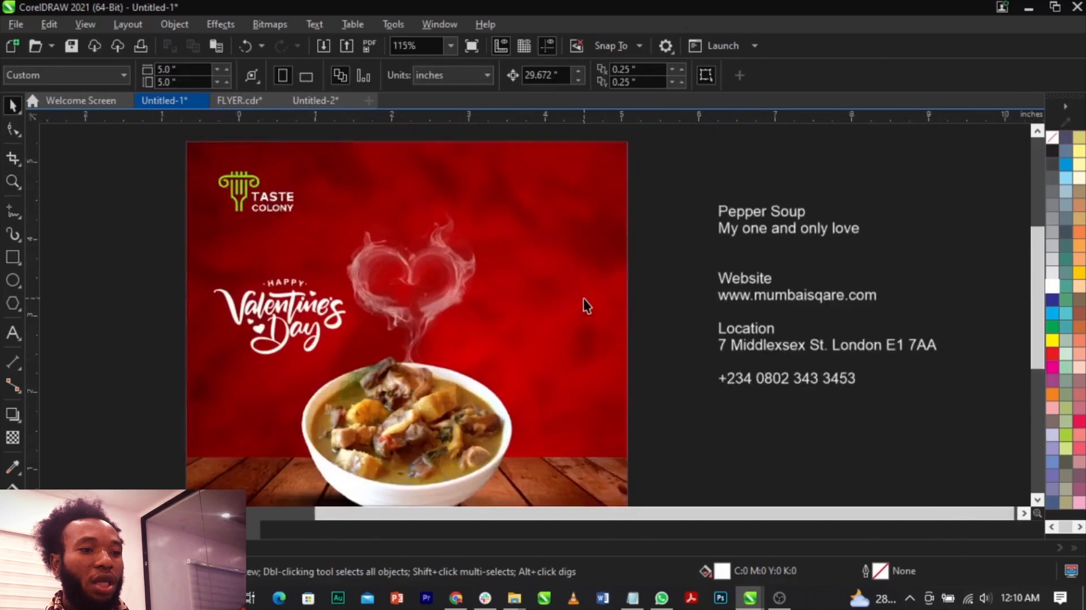
pyautogui.doubleClick(787, 234)
pyautogui.moveTo(882, 243); pyautogui.dragTo(657, 202)
pyautogui.hotkey('ctrl', 'x')
pyautogui.click(521, 306)
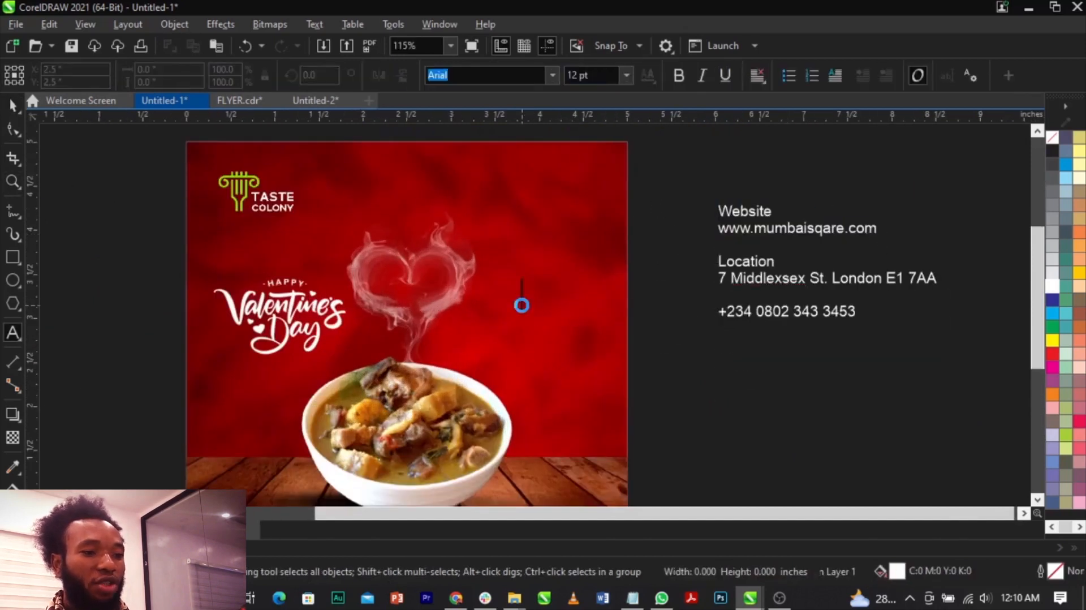
pyautogui.hotkey('ctrl', 'v')
pyautogui.hotkey('ctrl', 'space')
# Break the two-line text apart into separate lines and move "Pepper Soup" slightly above "My one and only love".
pyautogui.scroll(2, 523, 311)
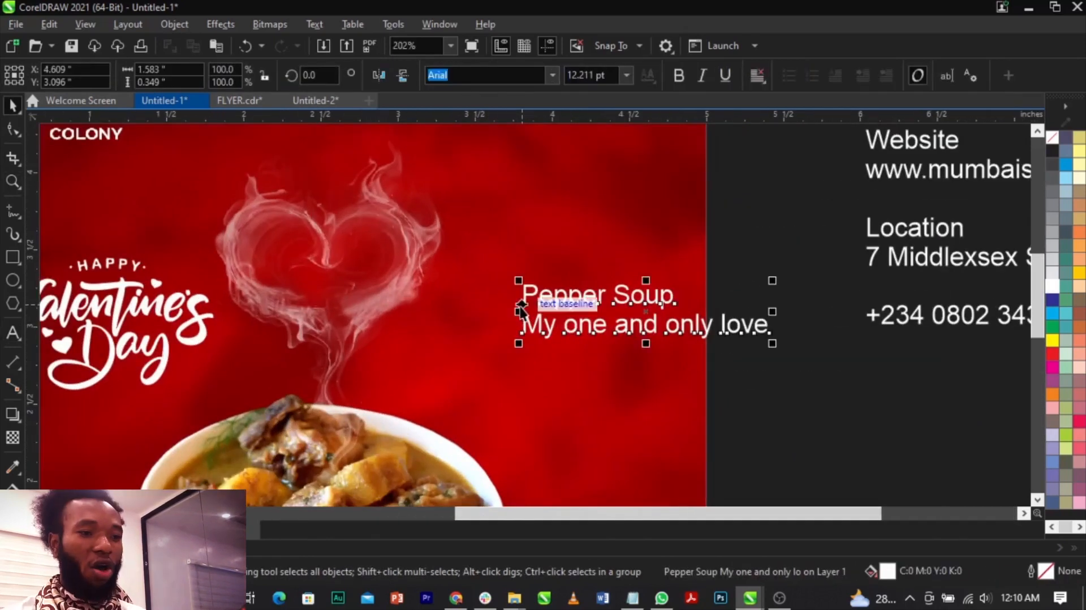
pyautogui.click(701, 340)
pyautogui.moveTo(708, 333); pyautogui.dragTo(669, 361)
pyautogui.hotkey('ctrl', 'k')
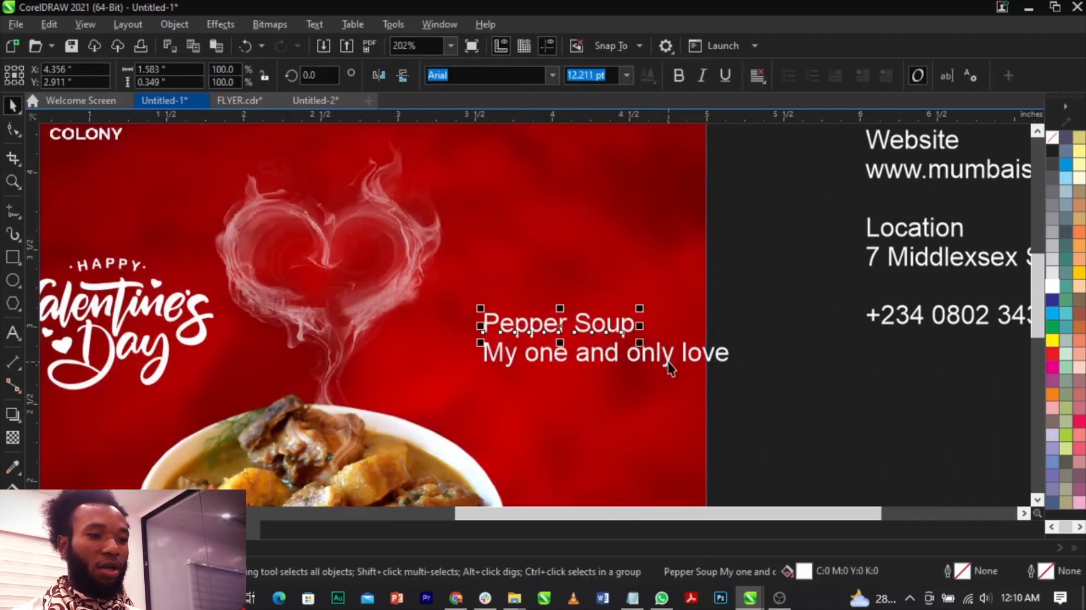
pyautogui.moveTo(581, 312); pyautogui.dragTo(575, 291)
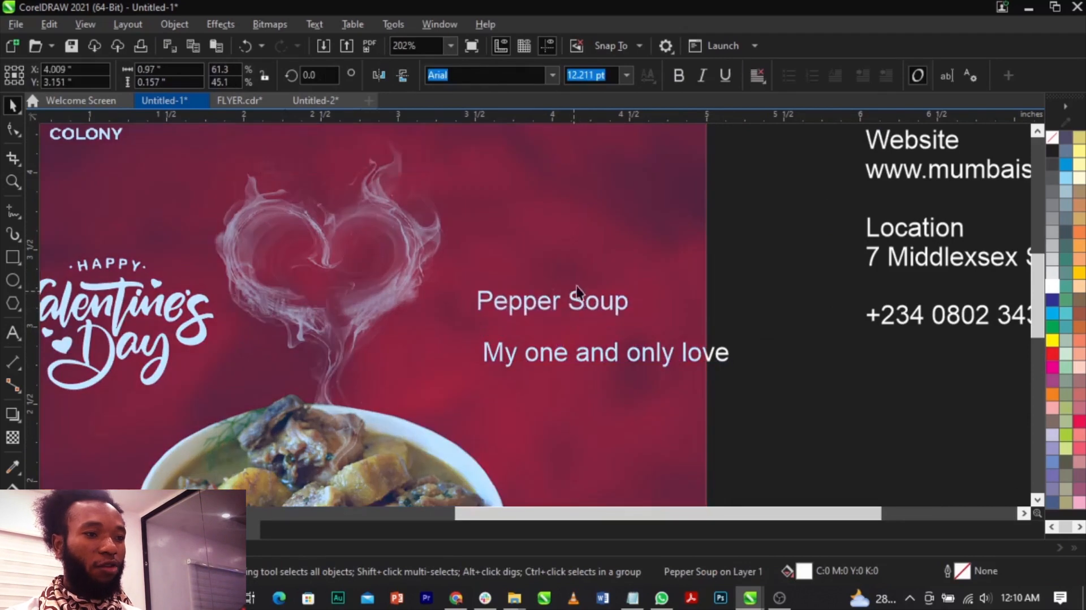
# Set "Pepper Soup" in the Arriaga font and tighten the space between its two words.
pyautogui.click(552, 77)
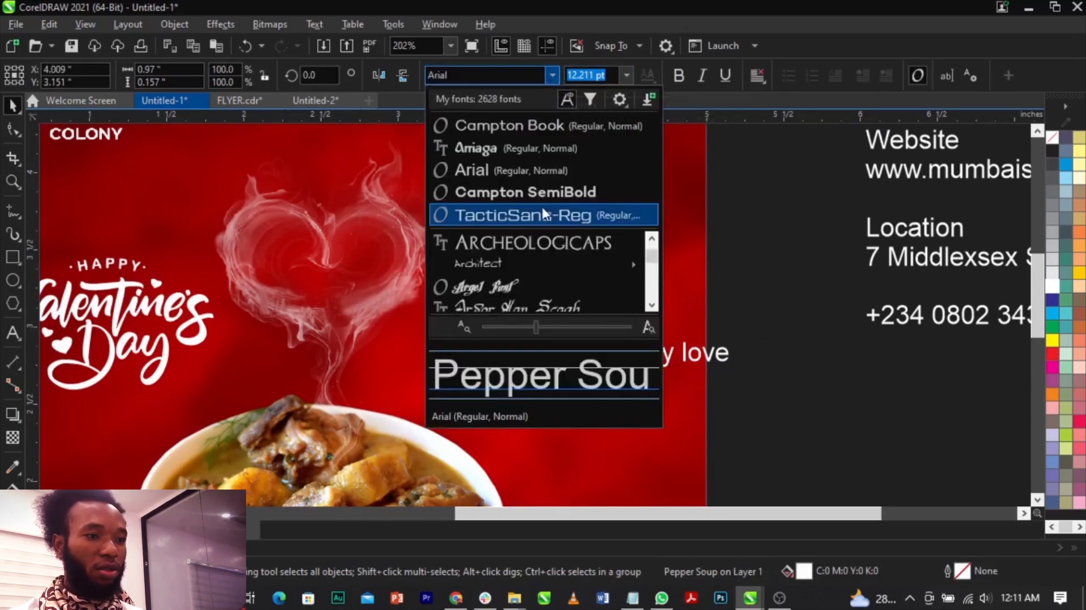
pyautogui.click(531, 148)
pyautogui.click(542, 317)
pyautogui.click(567, 313)
pyautogui.scroll(2, 566, 313)
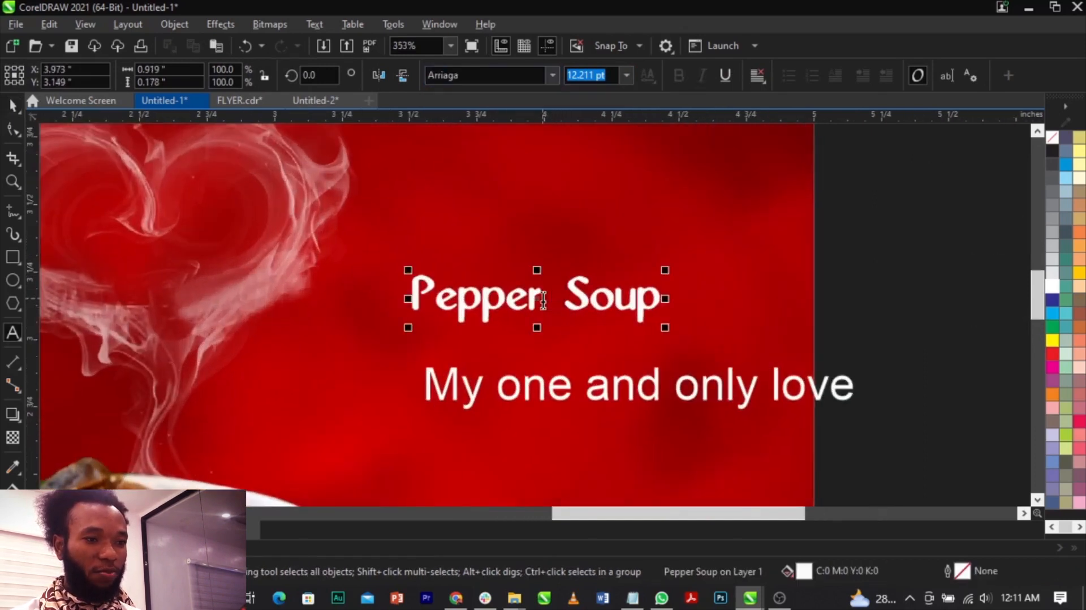
pyautogui.hotkey('ctrl', 'shift', ',')
pyautogui.hotkey('ctrl', 'shift', ',')
pyautogui.hotkey('ctrl', 'shift', ',')
pyautogui.hotkey('ctrl', 'shift', ',')
pyautogui.hotkey('ctrl', 'shift', ',')
pyautogui.hotkey('ctrl', 'shift', ',')
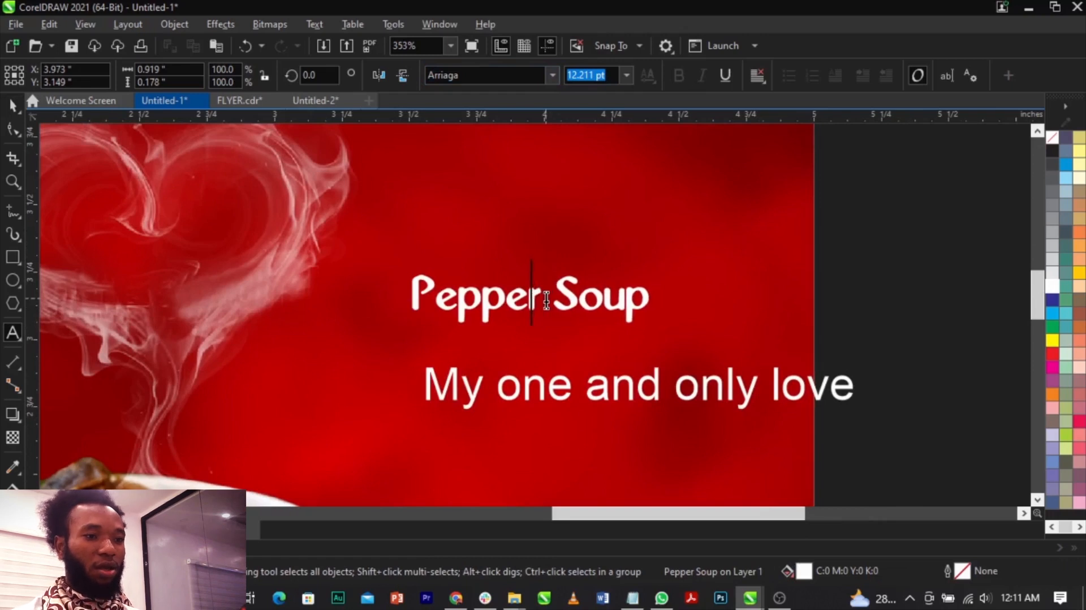
# Fill "Pepper Soup" with the green sampled from the fork in the Taste Colony logo.
pyautogui.scroll(-8, 575, 305)
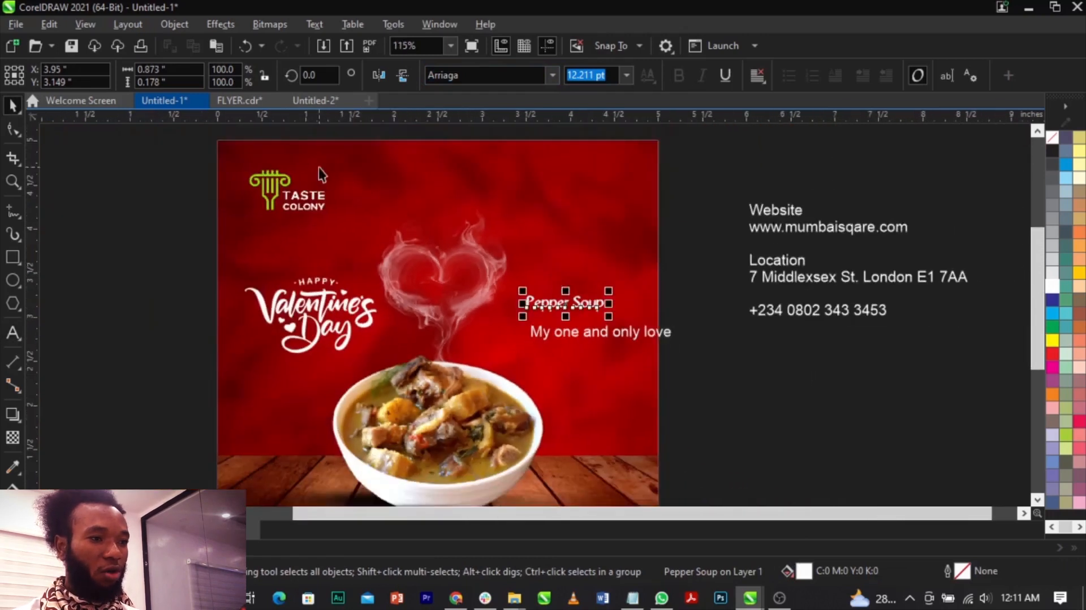
pyautogui.scroll(5, 265, 175)
pyautogui.click(13, 465)
pyautogui.scroll(1, 283, 192)
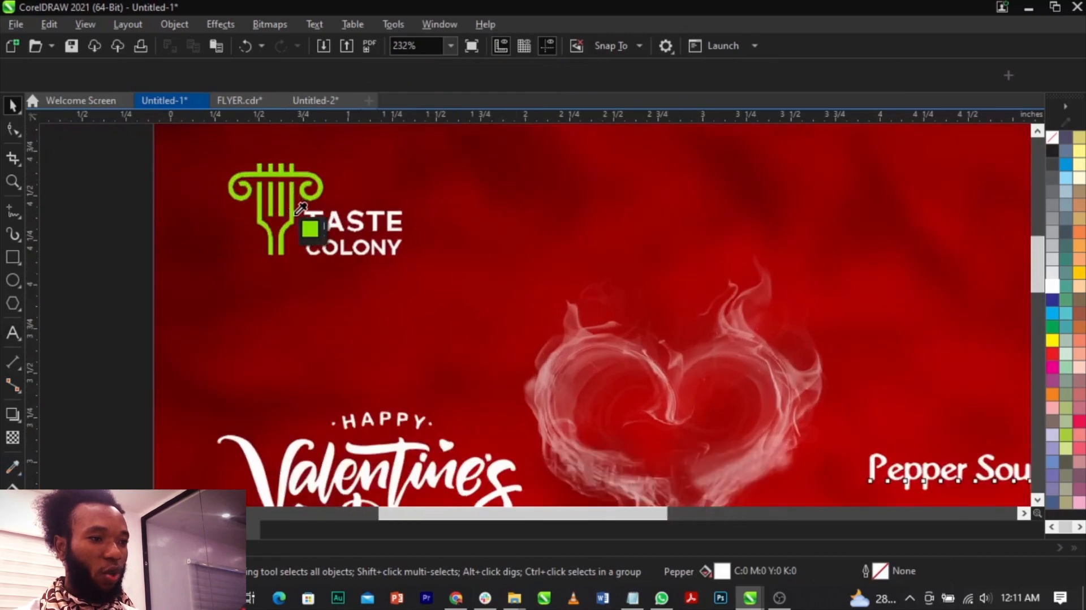
pyautogui.click(301, 208)
pyautogui.scroll(-4, 492, 298)
pyautogui.scroll(7, 495, 286)
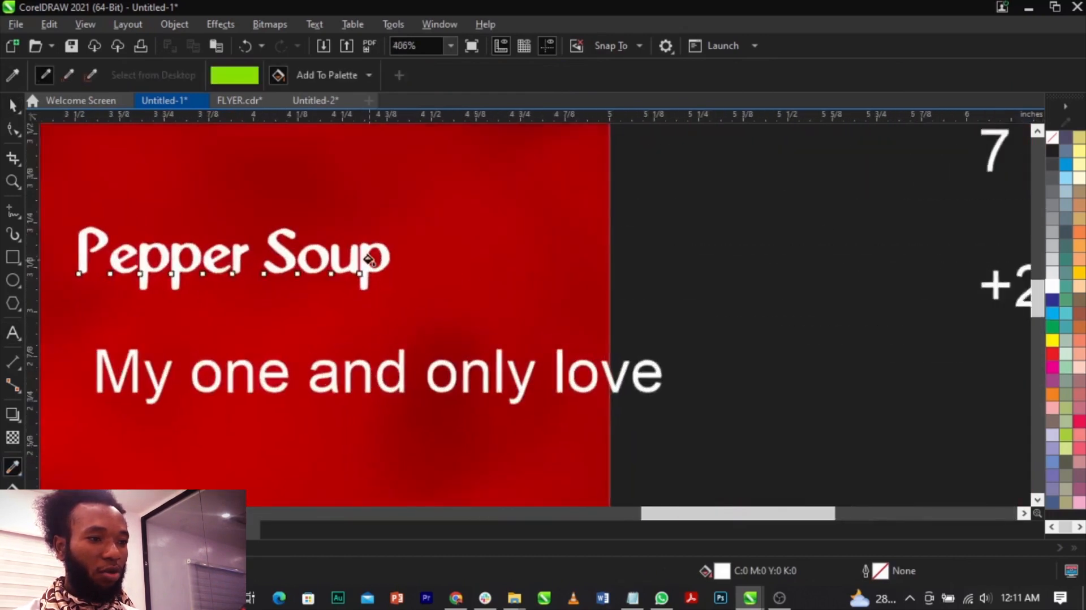
pyautogui.scroll(3, 369, 260)
pyautogui.click(363, 275)
pyautogui.press('space')
pyautogui.scroll(-7, 584, 274)
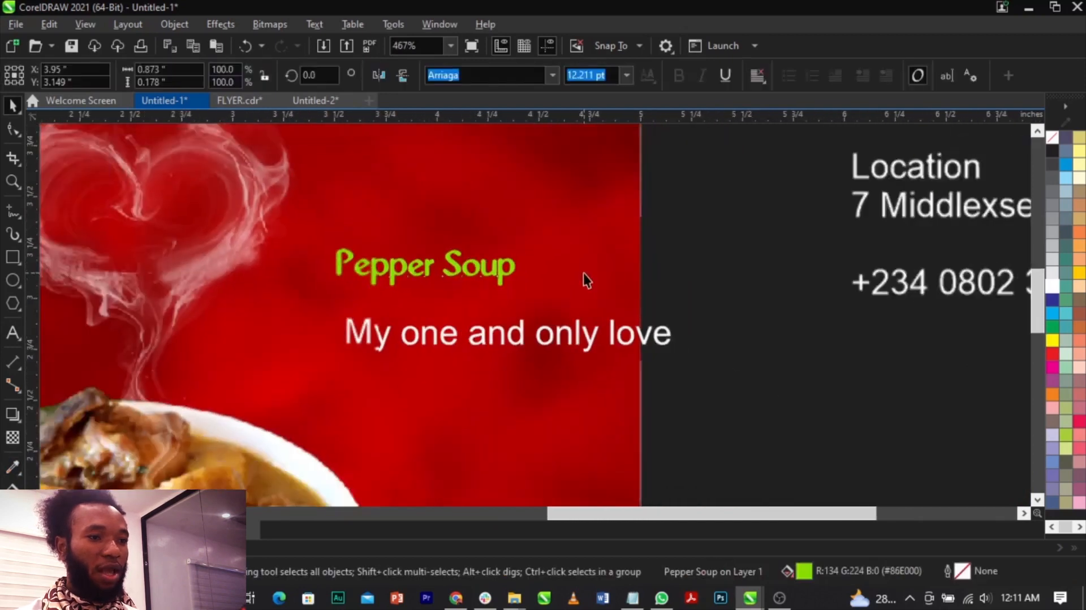
# Enlarge "Pepper Soup" slightly and arrange "My one and only love" directly beneath it.
pyautogui.scroll(-3, 583, 273)
pyautogui.moveTo(527, 245); pyautogui.dragTo(637, 222)
pyautogui.moveTo(592, 265); pyautogui.dragTo(561, 274)
pyautogui.moveTo(609, 299); pyautogui.dragTo(538, 310)
# Set "My one and only love" in the Arriaga font and scale it to about 1.4 inches wide.
pyautogui.click(586, 327)
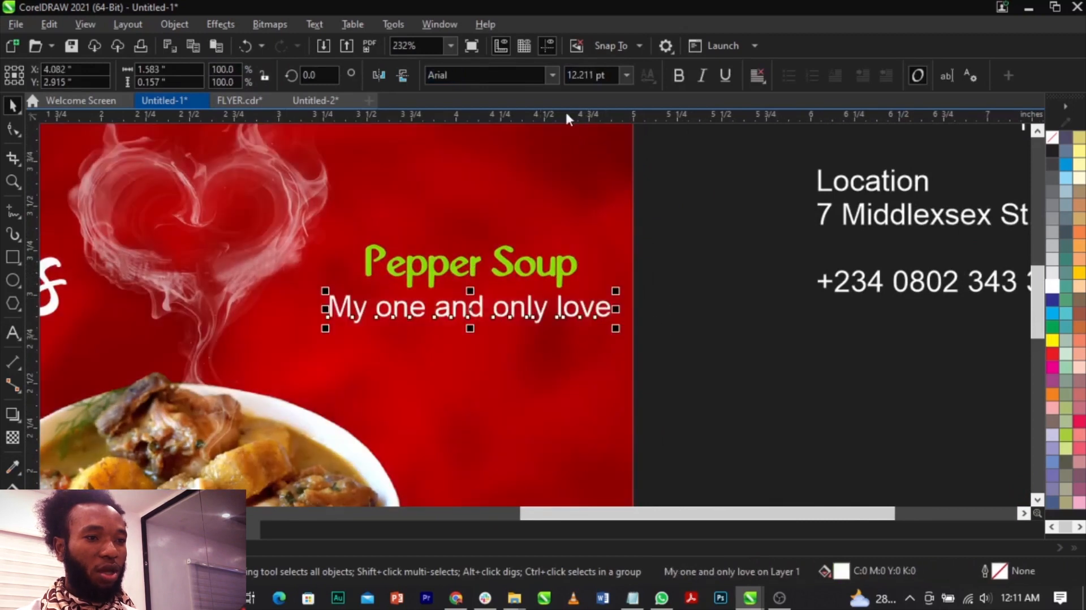
pyautogui.click(552, 75)
pyautogui.click(544, 133)
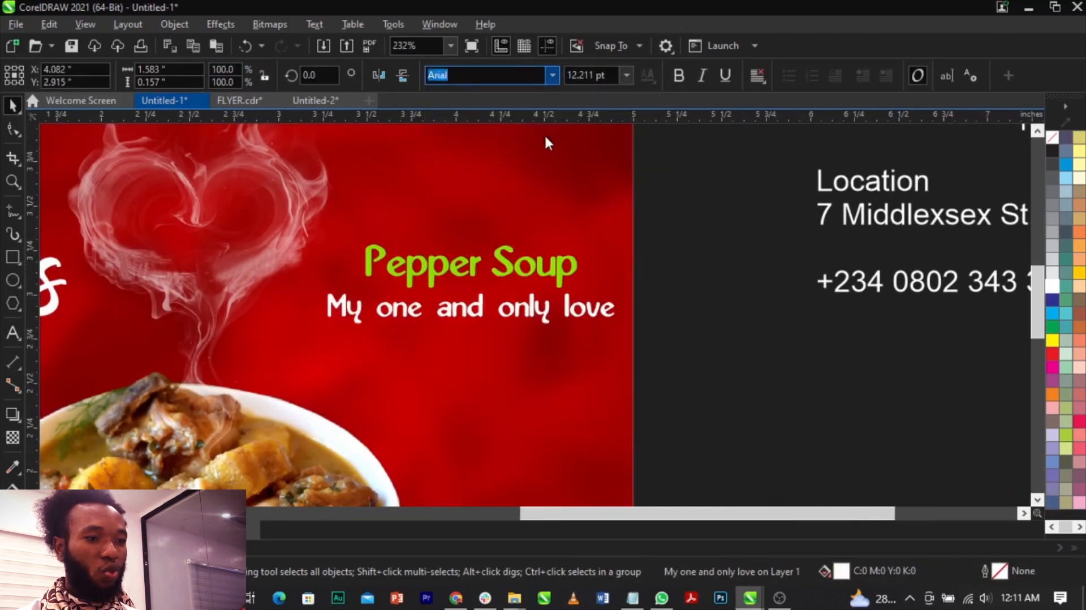
pyautogui.moveTo(618, 334)
pyautogui.mouseDown()
pyautogui.moveTo(627, 341)
pyautogui.moveTo(606, 347)
pyautogui.mouseUp()
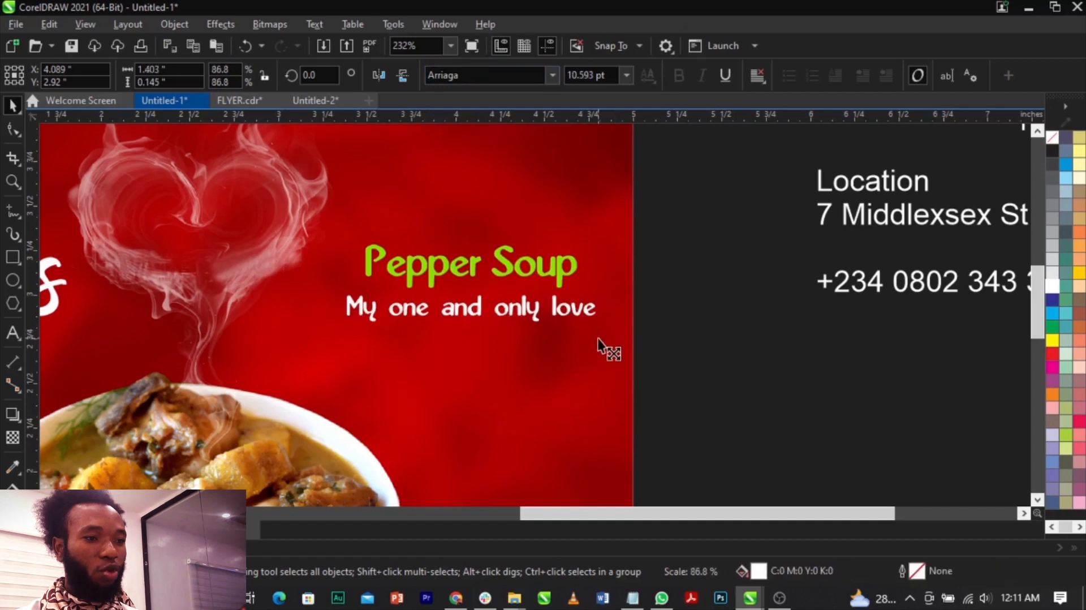
# Rotate "Pepper Soup" and the line beneath it slightly counterclockwise so both slant upward.
pyautogui.keyDown('shift'); pyautogui.click(562, 280); pyautogui.keyUp('shift')
pyautogui.moveTo(567, 315)
pyautogui.mouseDown()
pyautogui.moveTo(566, 352)
pyautogui.moveTo(594, 308)
pyautogui.moveTo(586, 291)
pyautogui.moveTo(555, 329)
pyautogui.mouseUp()
pyautogui.scroll(-5, 707, 316)
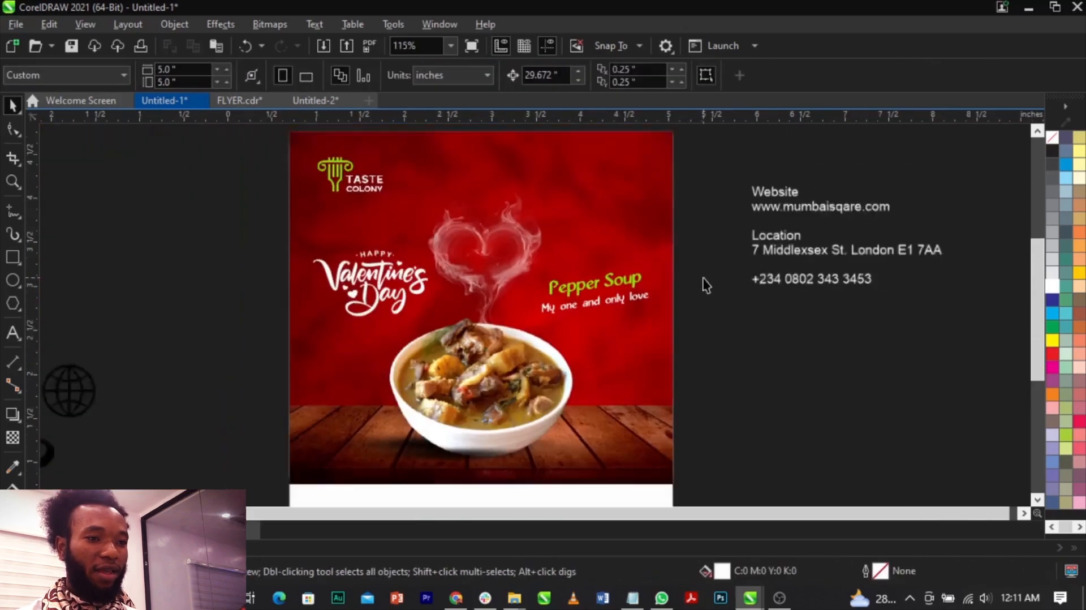
# Move the website, location and phone text block straight down, outside the page's right edge.
pyautogui.press('z')
pyautogui.moveTo(327, 150); pyautogui.dragTo(784, 486)
pyautogui.press('space')
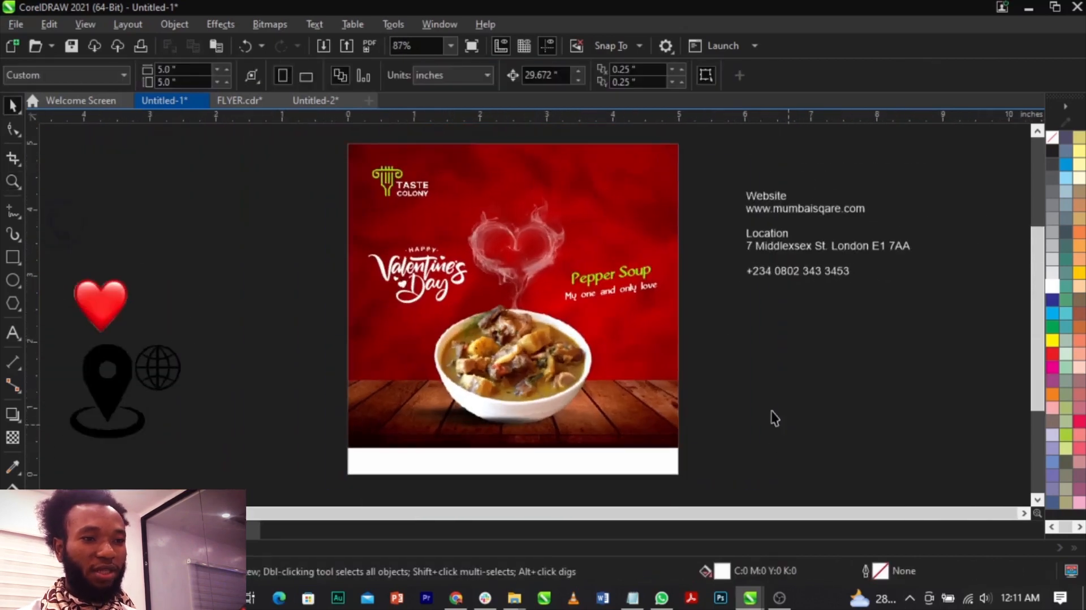
pyautogui.moveTo(787, 210); pyautogui.dragTo(786, 450)
# Place a copy of the red heart image just above "Pepper Soup" and scale it to about 0.31 inches.
pyautogui.moveTo(101, 300); pyautogui.dragTo(616, 239)
pyautogui.scroll(5, 615, 238)
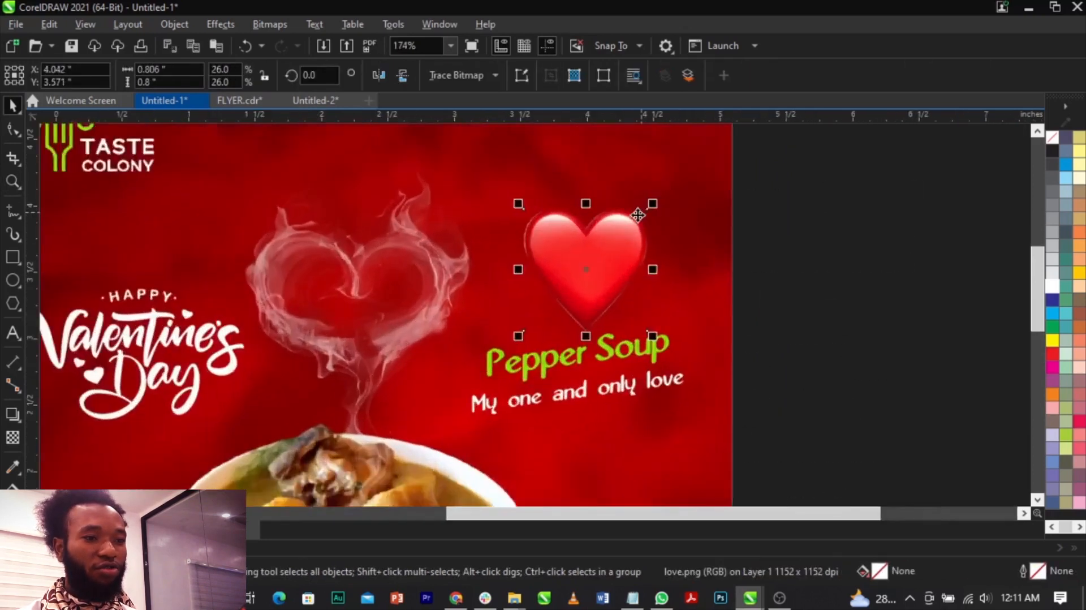
pyautogui.moveTo(658, 205); pyautogui.dragTo(620, 242)
pyautogui.moveTo(577, 296); pyautogui.dragTo(578, 312)
pyautogui.moveTo(624, 275); pyautogui.dragTo(583, 321)
# Duplicate the small heart beside the page at about 2.8 inches wide and apply a Motion Blur with distance 285 and direction 0.
pyautogui.scroll(-5, 657, 282)
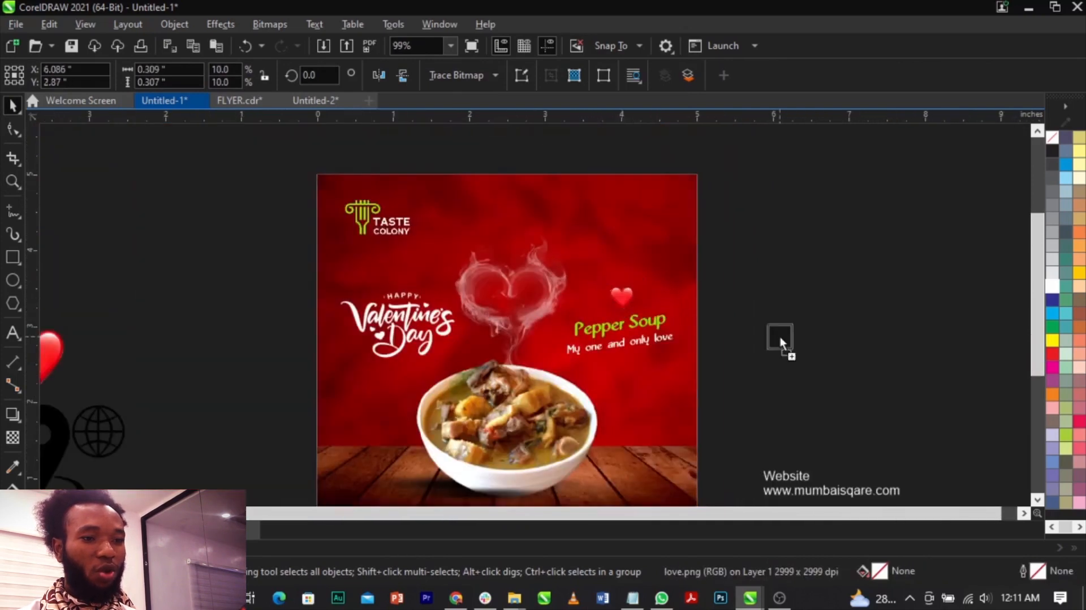
pyautogui.moveTo(794, 319); pyautogui.dragTo(891, 225)
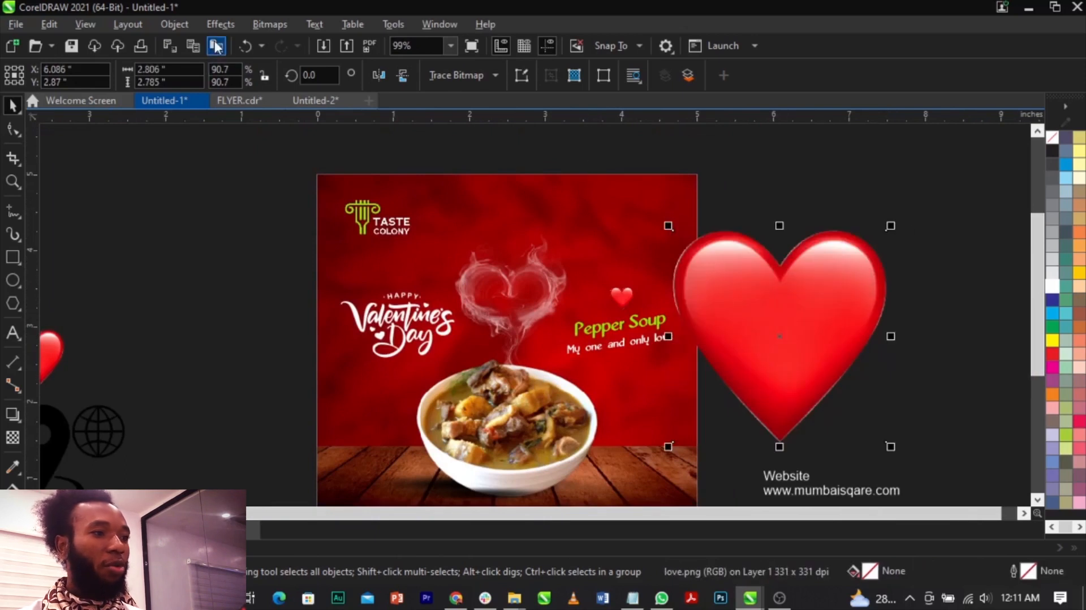
pyautogui.click(219, 24)
pyautogui.moveTo(253, 120)
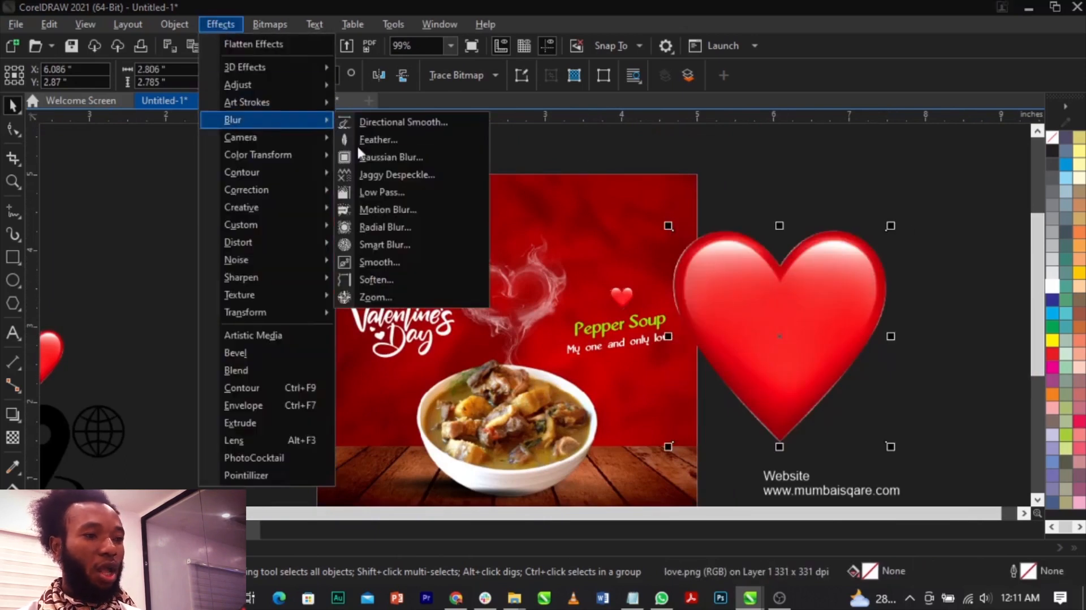
pyautogui.click(396, 208)
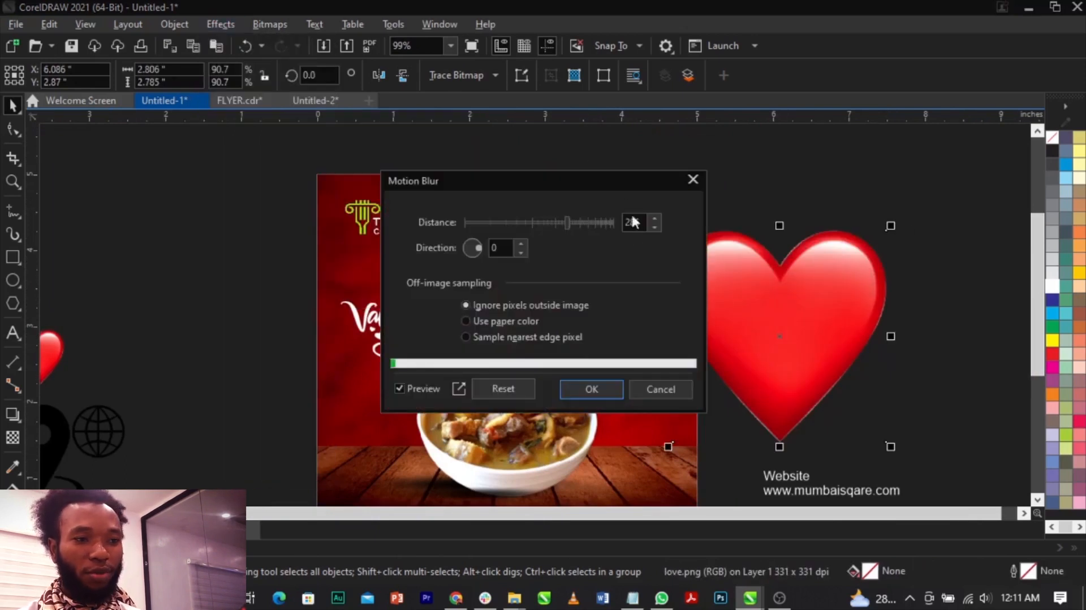
pyautogui.moveTo(624, 179); pyautogui.dragTo(498, 172)
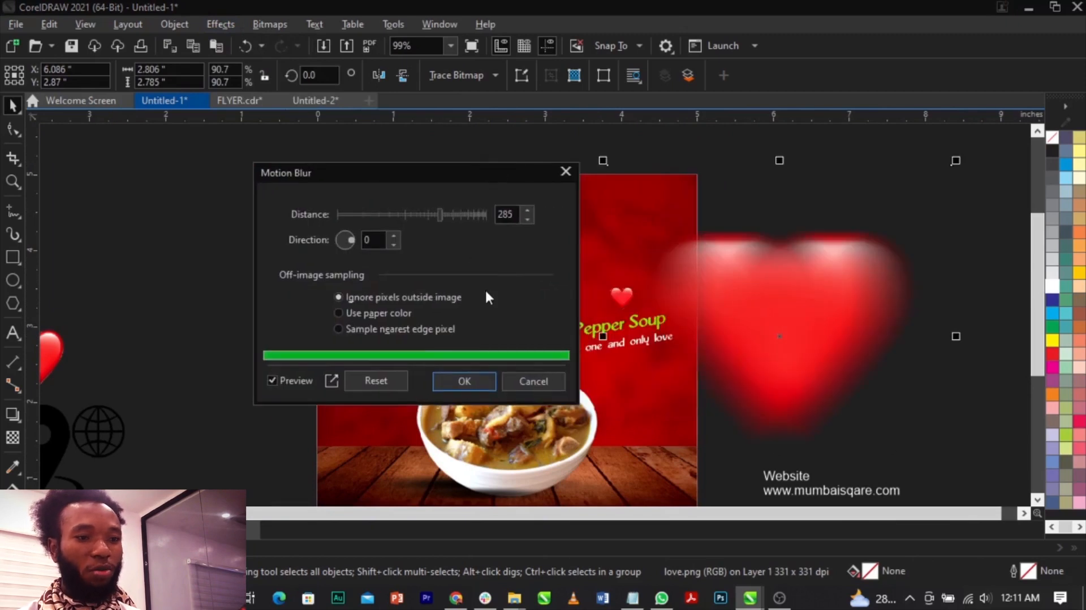
pyautogui.click(464, 382)
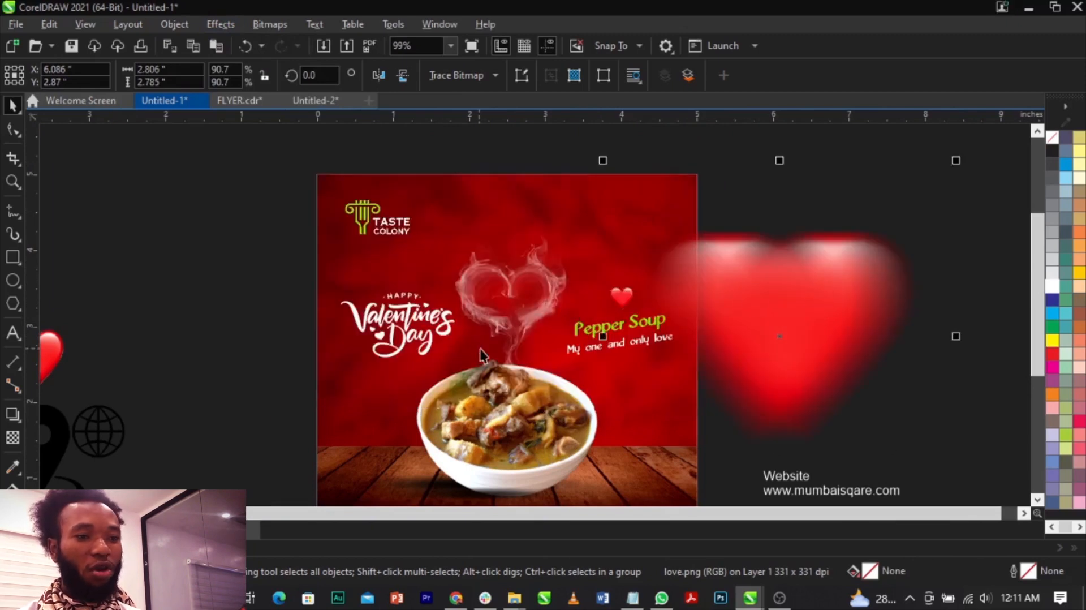
# PowerClip the blurred heart inside the flyer's background frame.
pyautogui.rightClick(773, 296)
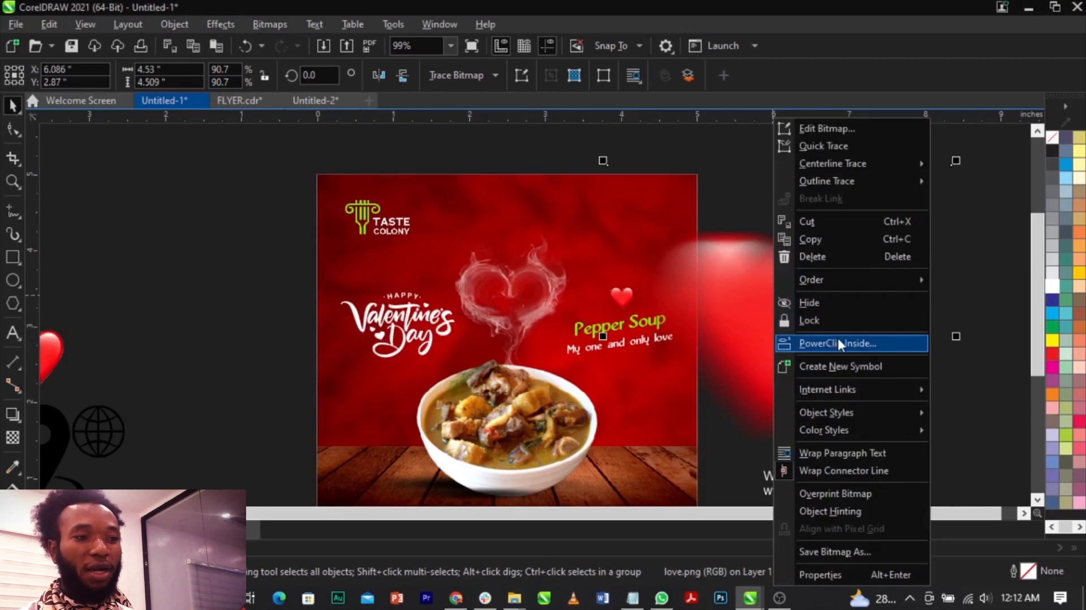
pyautogui.click(835, 339)
pyautogui.click(478, 206)
pyautogui.scroll(-2, 587, 223)
# Edit the background's PowerClip contents and rotate the blurred heart to about 324 degrees at the page's left edge, scaled to about 4.9 inches.
pyautogui.rightClick(617, 211)
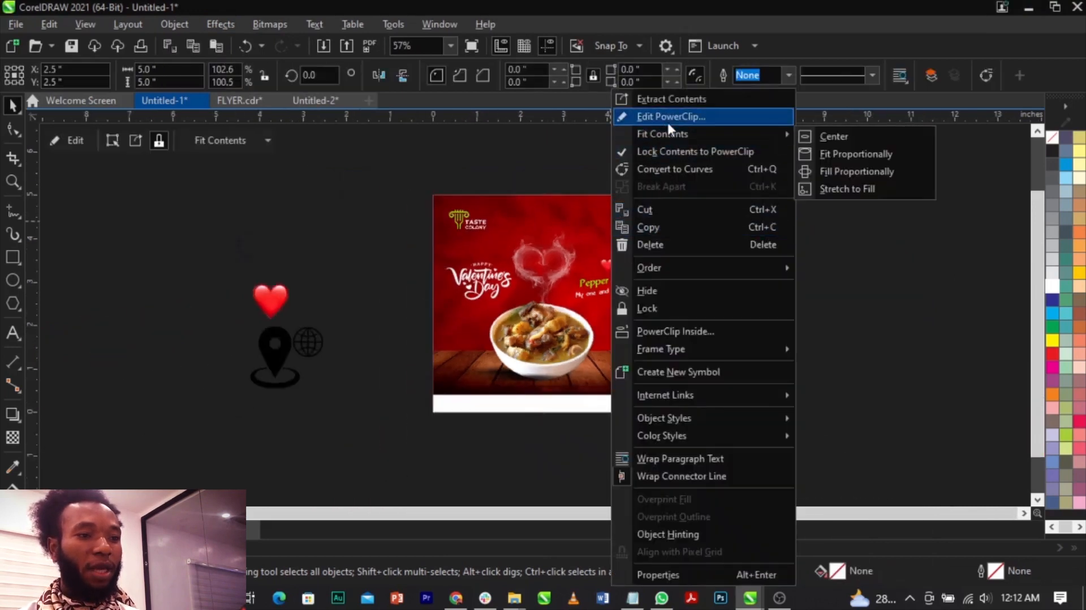
pyautogui.click(667, 117)
pyautogui.moveTo(463, 322); pyautogui.dragTo(474, 324)
pyautogui.click(487, 317)
pyautogui.moveTo(583, 201); pyautogui.dragTo(623, 272)
pyautogui.moveTo(538, 308); pyautogui.dragTo(512, 335)
pyautogui.moveTo(565, 185); pyautogui.dragTo(563, 228)
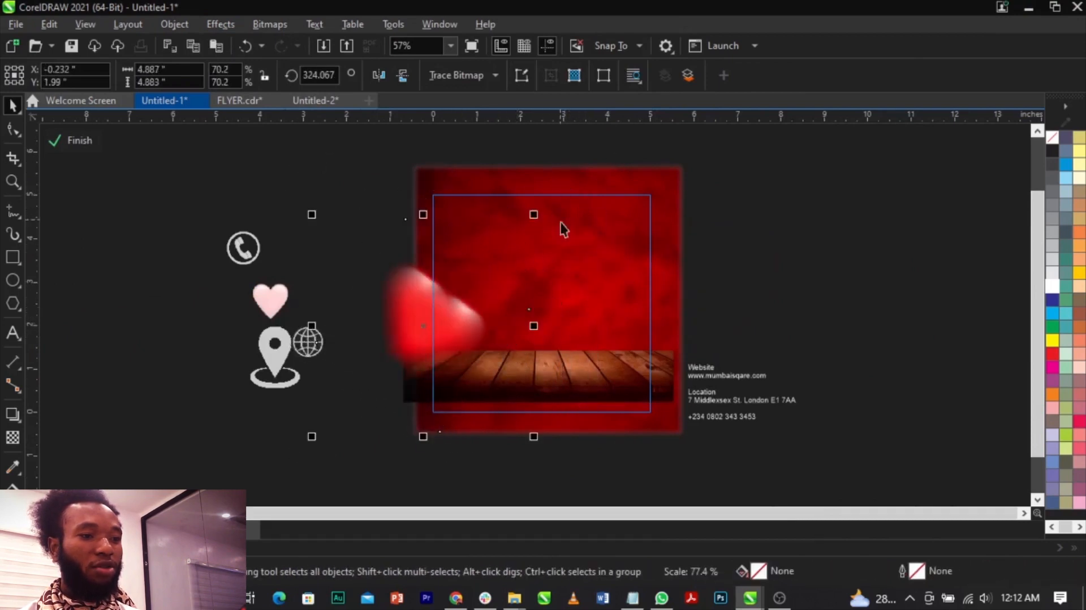
pyautogui.moveTo(450, 321); pyautogui.dragTo(447, 295)
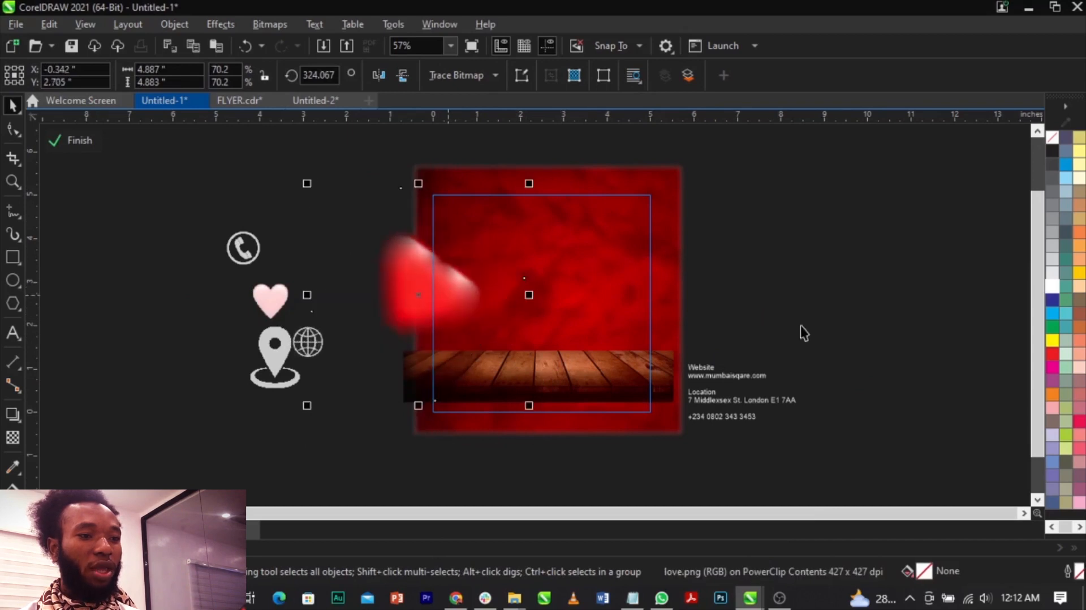
# Resize the blurred heart to about 4.3 inches and reposition it across the page's left edge just above the table.
pyautogui.keyDown('ctrl'); pyautogui.click(802, 326); pyautogui.keyUp('ctrl')
pyautogui.press('z')
pyautogui.moveTo(662, 396); pyautogui.dragTo(667, 404)
pyautogui.press('space')
pyautogui.click(394, 330)
pyautogui.doubleClick(361, 306)
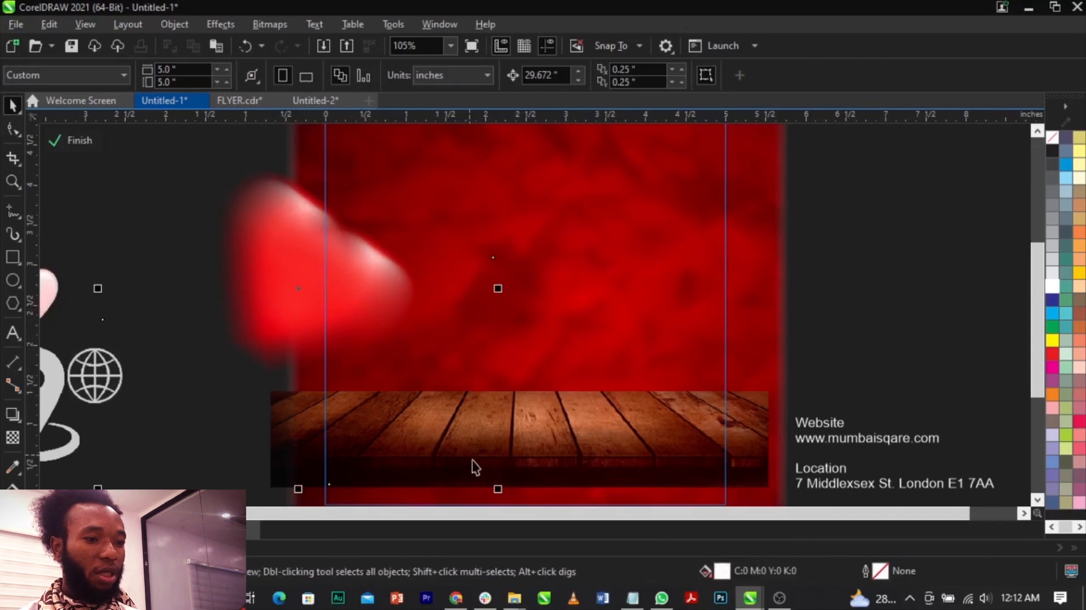
pyautogui.moveTo(498, 488); pyautogui.dragTo(455, 451)
pyautogui.moveTo(366, 301); pyautogui.dragTo(397, 234)
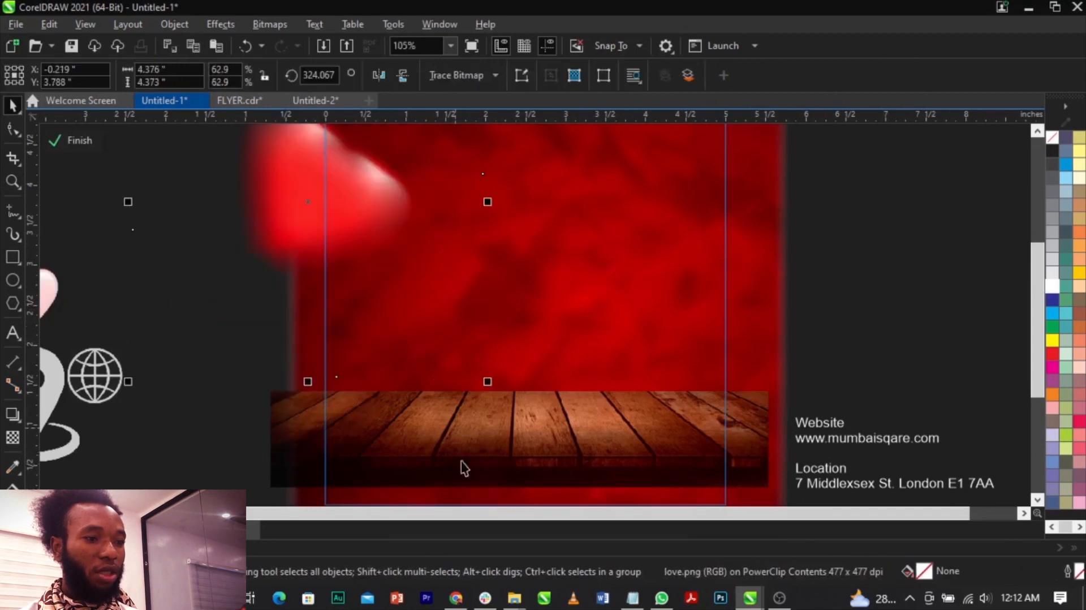
pyautogui.moveTo(488, 382); pyautogui.dragTo(454, 370)
pyautogui.moveTo(337, 199); pyautogui.dragTo(326, 343)
pyautogui.moveTo(444, 202); pyautogui.dragTo(474, 188)
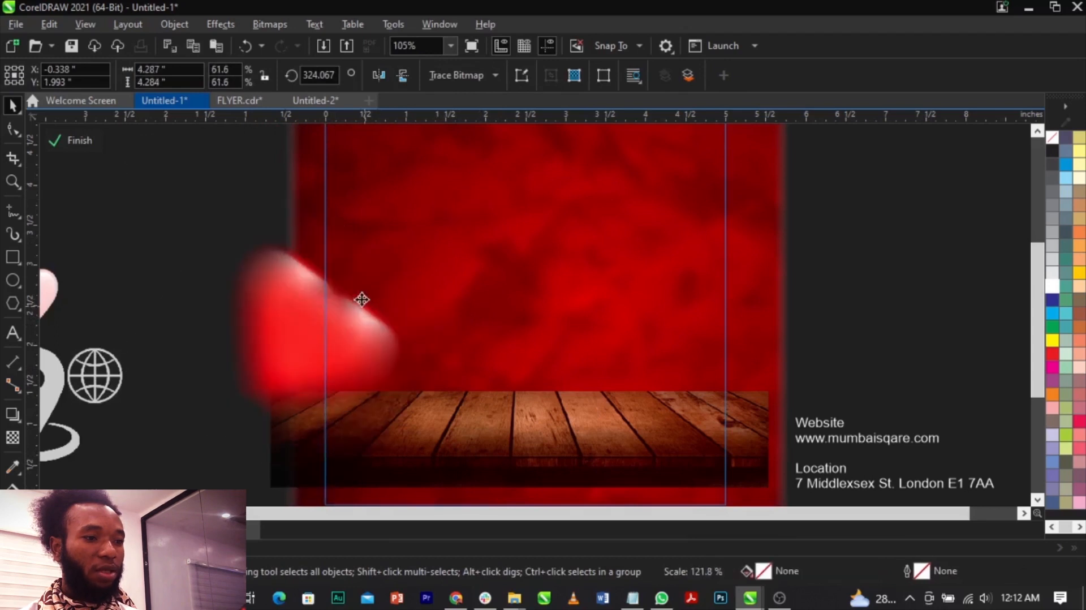
# Place a copy of the blurred heart across the page's right edge and finish editing the PowerClip.
pyautogui.moveTo(330, 318); pyautogui.dragTo(783, 353)
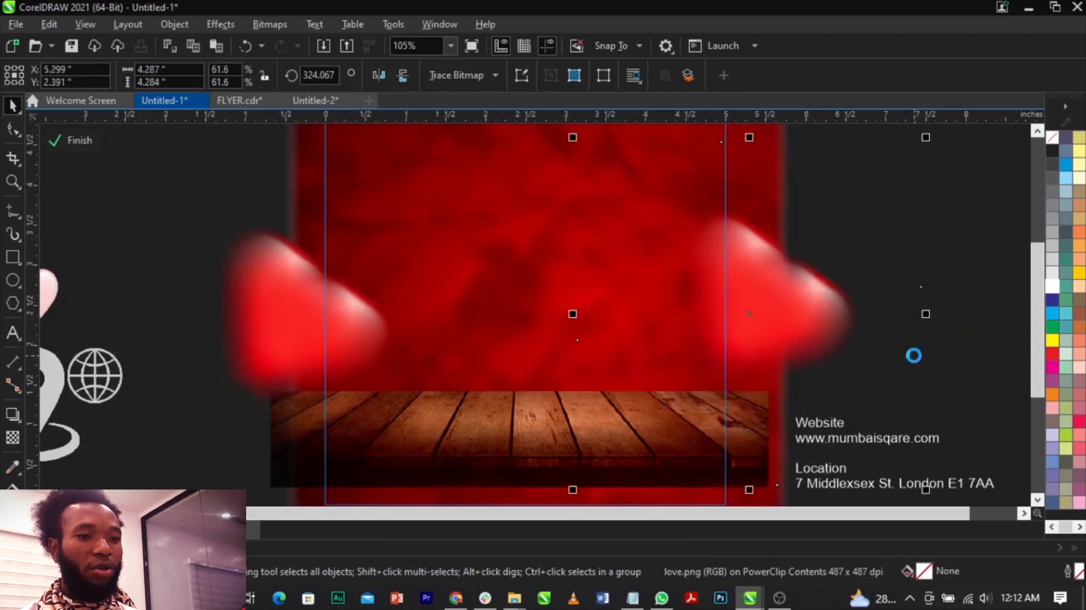
pyautogui.keyDown('ctrl'); pyautogui.click(956, 359); pyautogui.keyUp('ctrl')
pyautogui.click(957, 358)
# Move the Happy Valentine's Day lettering up, shrink it slightly and fine-tune its position beside the smoke heart.
pyautogui.scroll(-3, 721, 299)
pyautogui.press('F2')
pyautogui.moveTo(352, 180); pyautogui.dragTo(758, 352)
pyautogui.scroll(3, 442, 352)
pyautogui.moveTo(471, 318); pyautogui.dragTo(480, 274)
pyautogui.moveTo(608, 380); pyautogui.dragTo(598, 371)
pyautogui.click(563, 304)
pyautogui.moveTo(581, 306); pyautogui.dragTo(571, 301)
pyautogui.click(223, 267)
pyautogui.scroll(2, 367, 295)
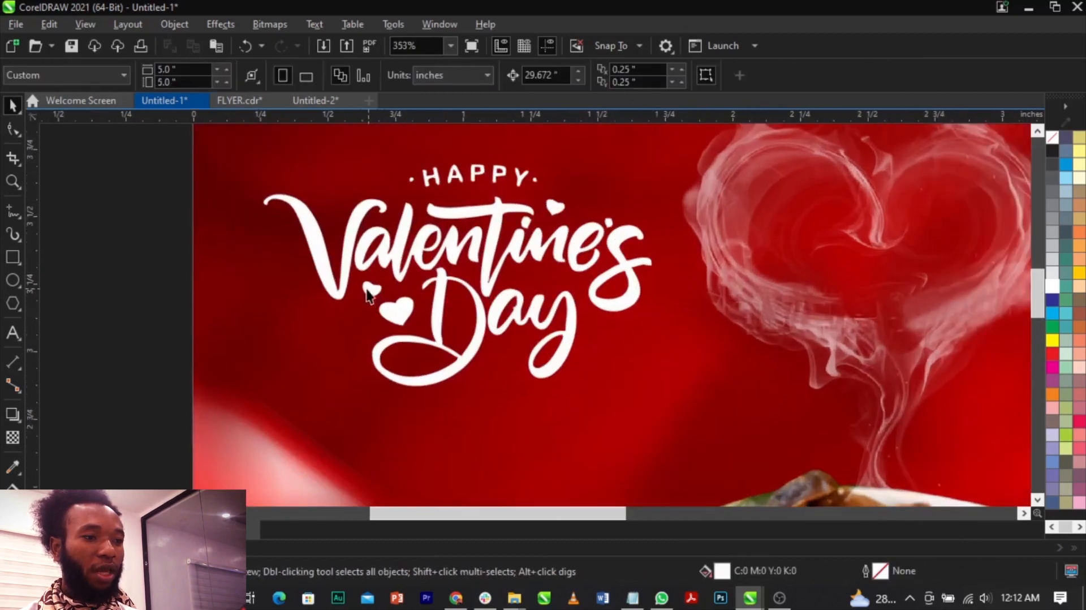
# Fill the two small hearts and the word HAPPY in the Valentine's Day lettering with green #86E000.
pyautogui.moveTo(405, 328); pyautogui.dragTo(404, 327)
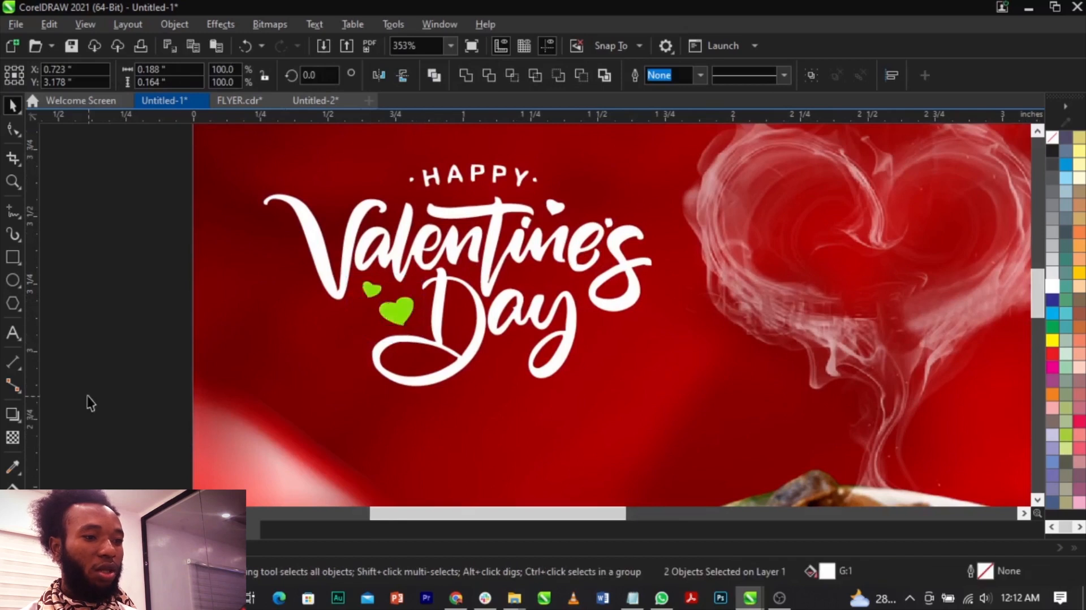
pyautogui.click(87, 396)
pyautogui.scroll(-2, 419, 288)
pyautogui.scroll(3, 451, 207)
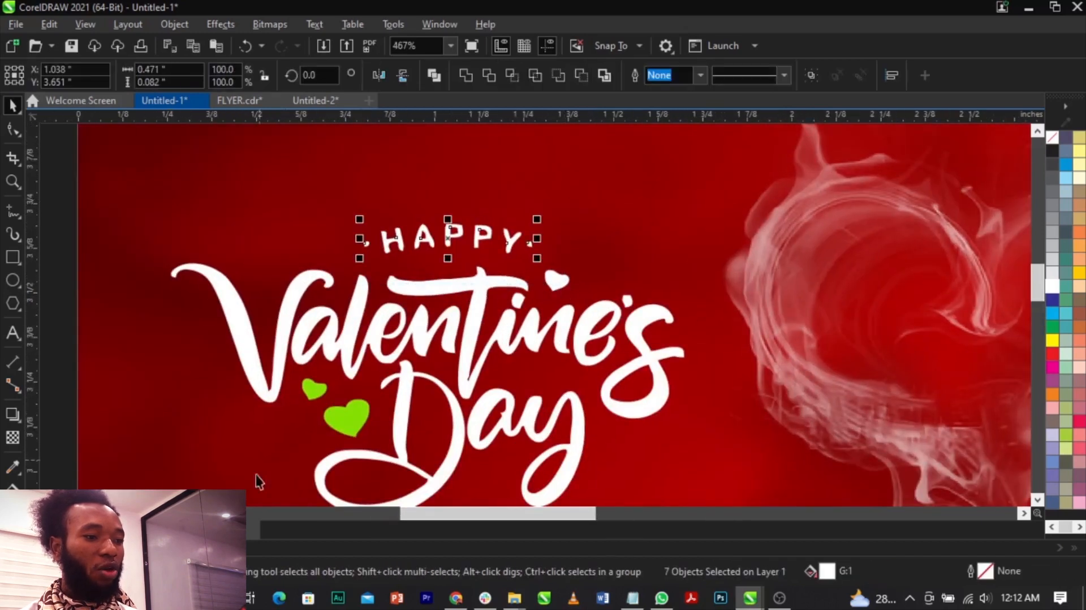
pyautogui.scroll(-4, 530, 242)
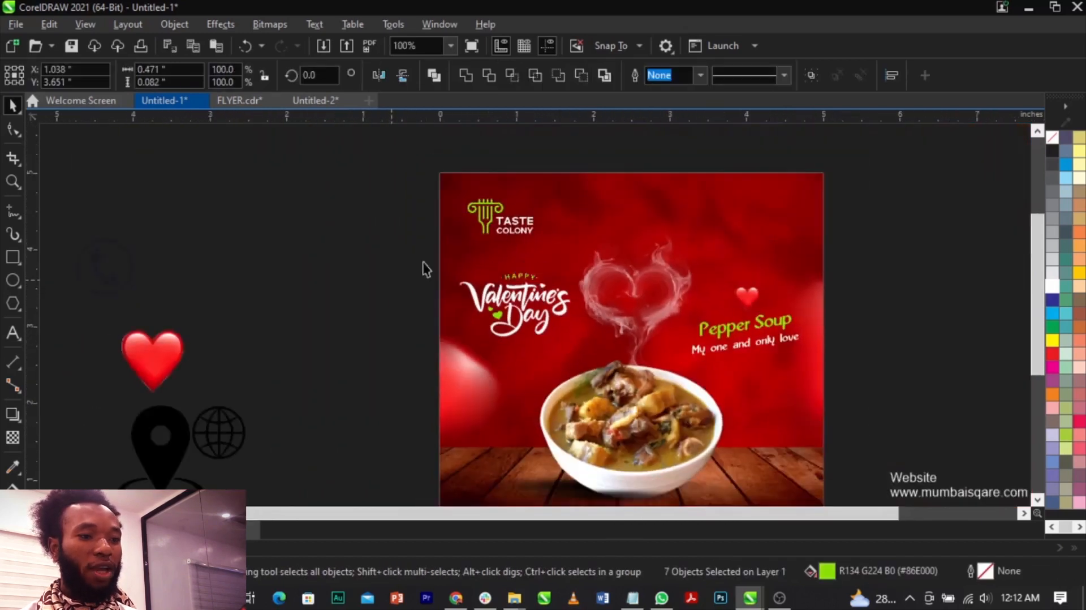
pyautogui.press('F3')
pyautogui.click(848, 304)
# Cut the Website heading and web address out of the contact text and paste them as separate text on the white strip.
pyautogui.press('F2')
pyautogui.moveTo(240, 266); pyautogui.dragTo(784, 421)
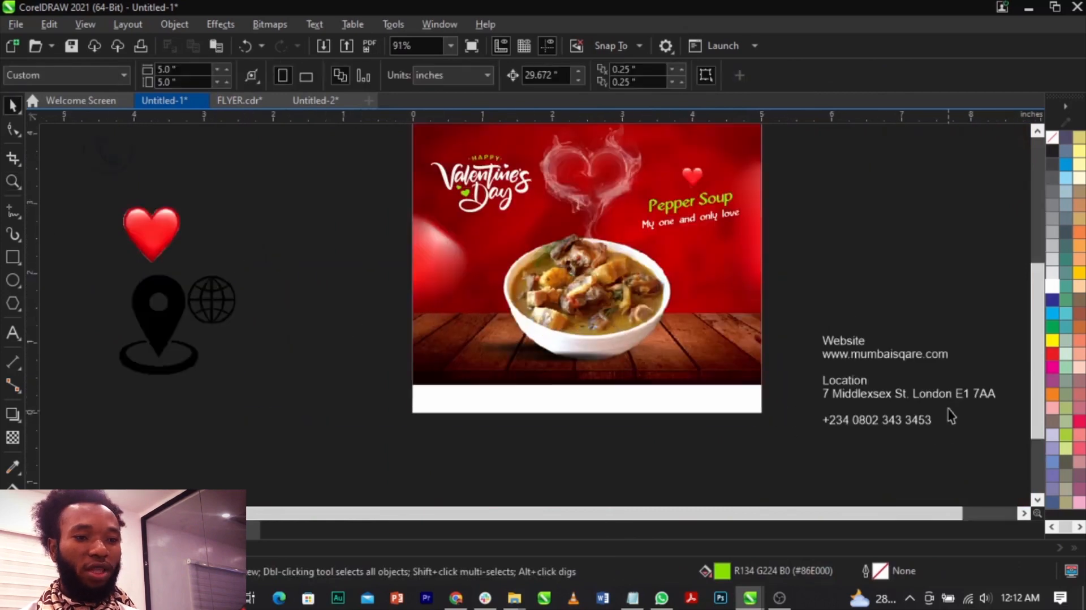
pyautogui.scroll(3, 955, 390)
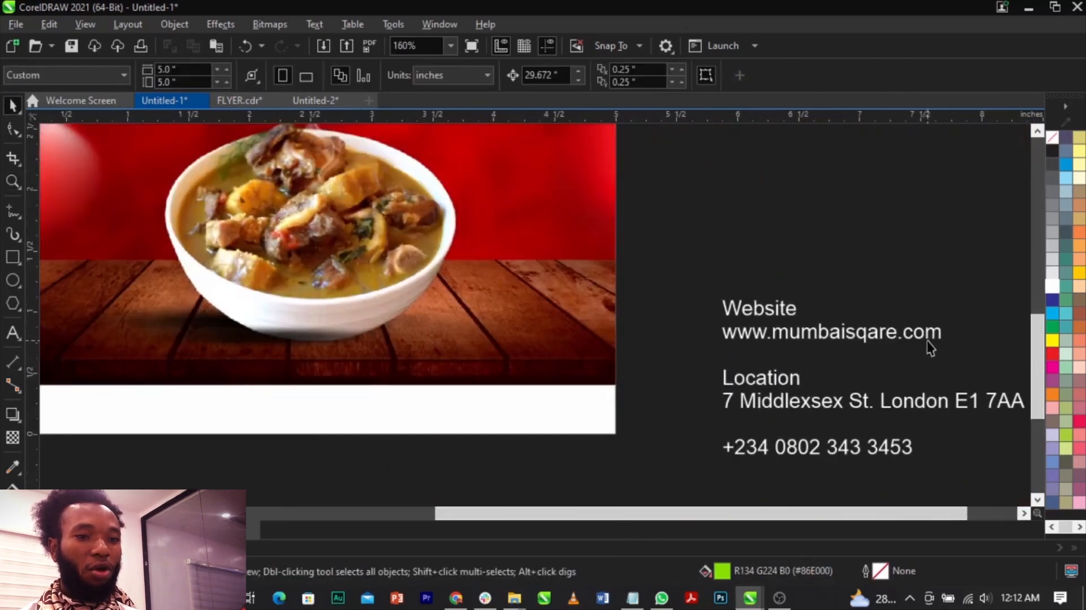
pyautogui.doubleClick(945, 340)
pyautogui.moveTo(949, 343); pyautogui.dragTo(754, 311)
pyautogui.hotkey('ctrl', 'x')
pyautogui.scroll(-4, 804, 333)
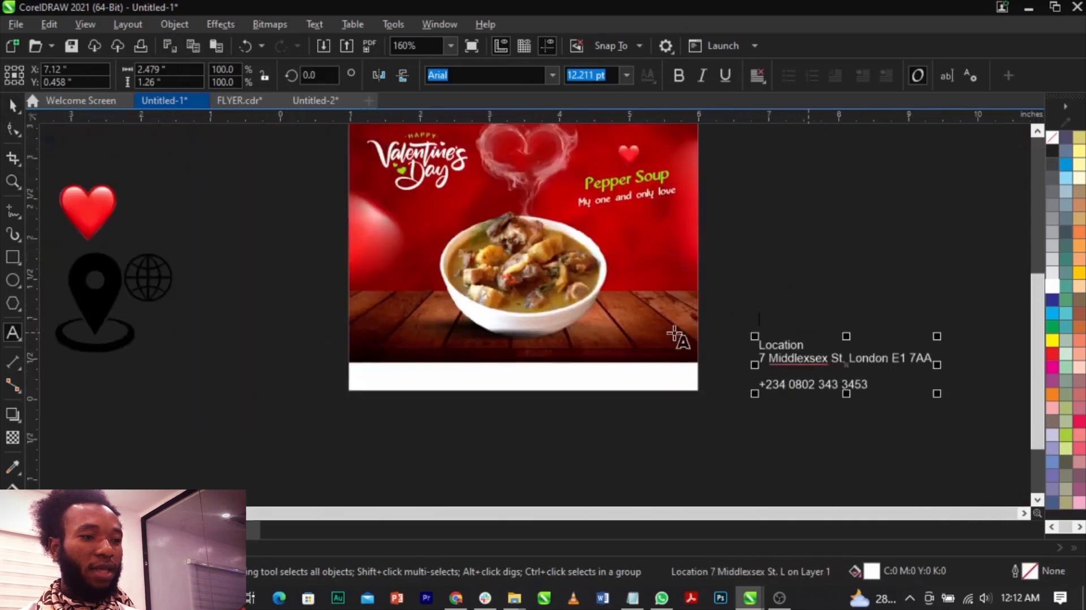
pyautogui.scroll(6, 342, 361)
pyautogui.click(428, 382)
pyautogui.hotkey('ctrl', 'v')
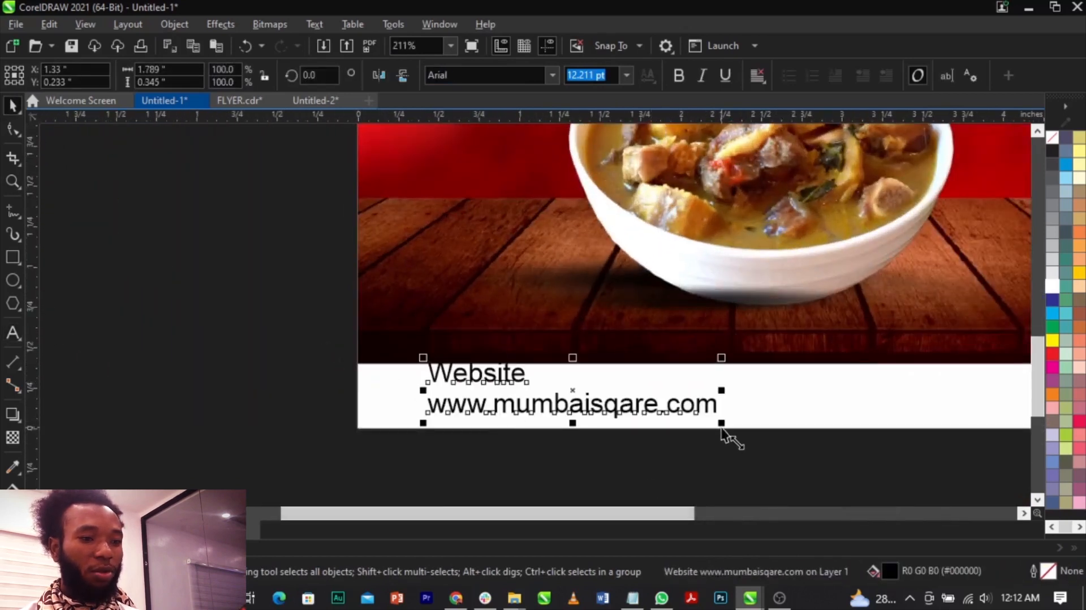
pyautogui.moveTo(722, 429); pyautogui.dragTo(673, 436)
pyautogui.doubleClick(655, 400)
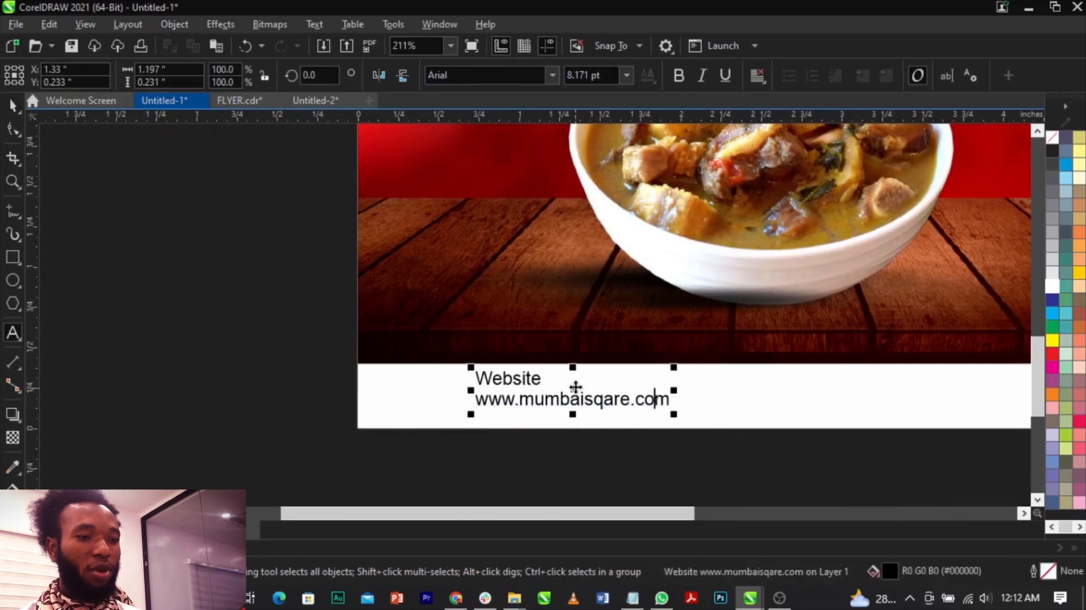
pyautogui.press('Home')
pyautogui.press('BackSpace')
pyautogui.press('BackSpace')
pyautogui.press('BackSpace')
pyautogui.press('BackSpace')
pyautogui.press('BackSpace')
pyautogui.press('BackSpace')
pyautogui.press('BackSpace')
pyautogui.press('BackSpace')
# Delete the Location heading and its line from the remaining contact text beside the page.
pyautogui.scroll(-10, 410, 409)
pyautogui.scroll(6, 666, 395)
pyautogui.doubleClick(665, 401)
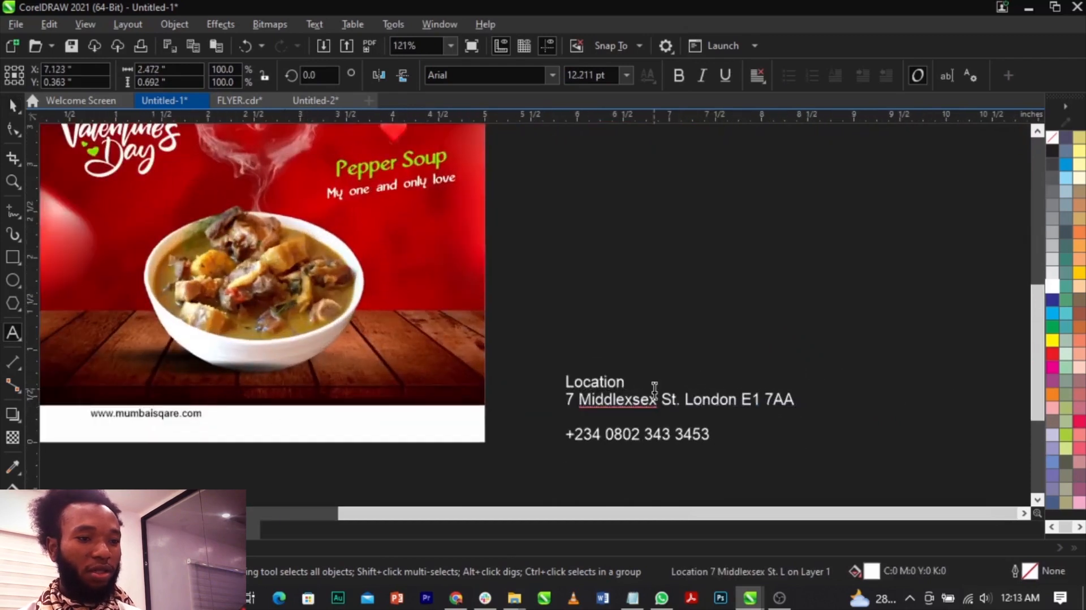
pyautogui.moveTo(655, 389); pyautogui.dragTo(493, 369)
pyautogui.press('Delete')
pyautogui.press('Delete')
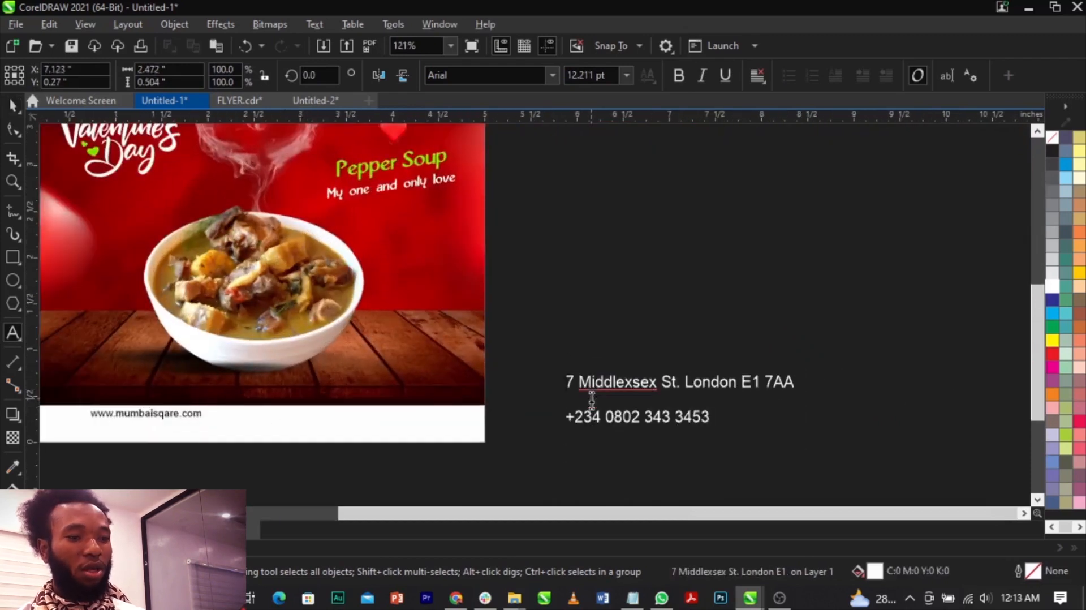
# Split the street address and phone number into separate black texts and place both at the white strip's lower edge.
pyautogui.press('Escape')
pyautogui.scroll(-4, 692, 417)
pyautogui.press('Escape')
pyautogui.moveTo(695, 407); pyautogui.dragTo(509, 426)
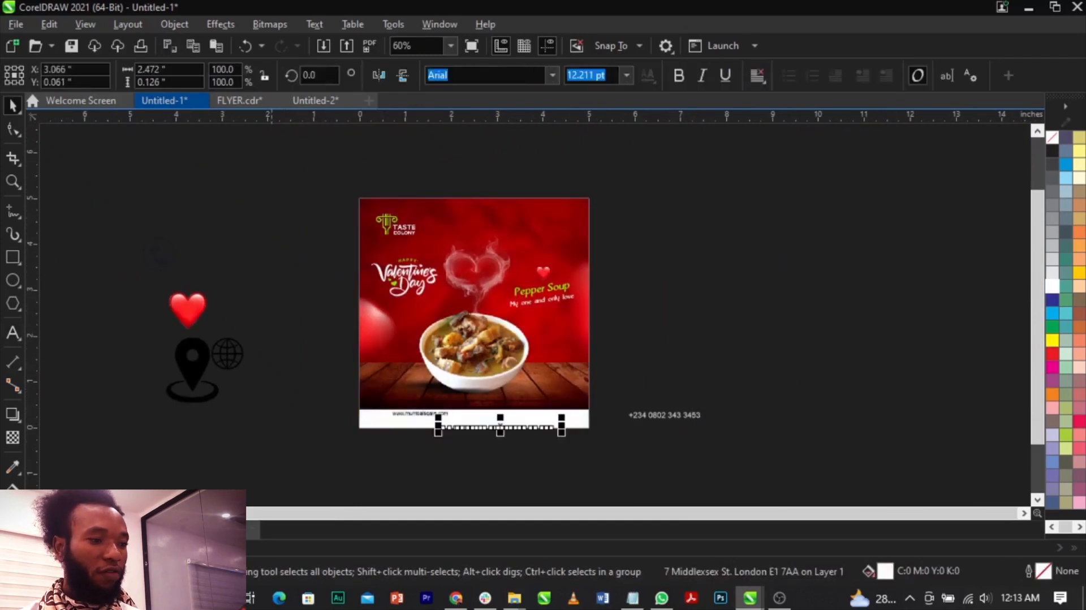
pyautogui.moveTo(669, 419); pyautogui.dragTo(599, 425)
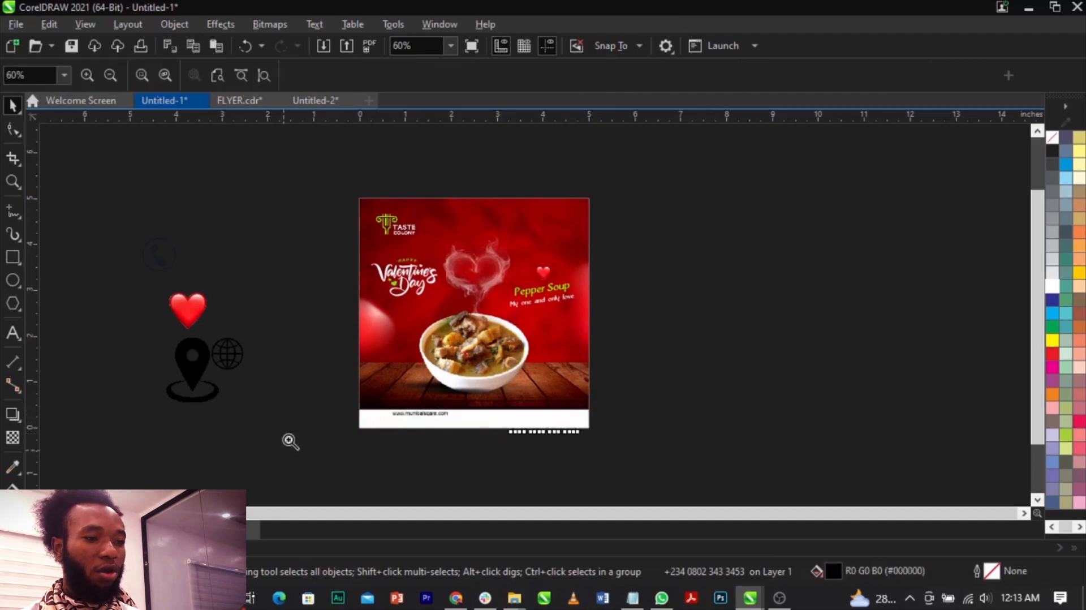
# Delete the spare red heart lying beside the page.
pyautogui.press('space')
pyautogui.click(198, 306)
pyautogui.click(458, 434)
# Set the street address to 7 pt and move it to the middle of the white strip.
pyautogui.scroll(2, 457, 433)
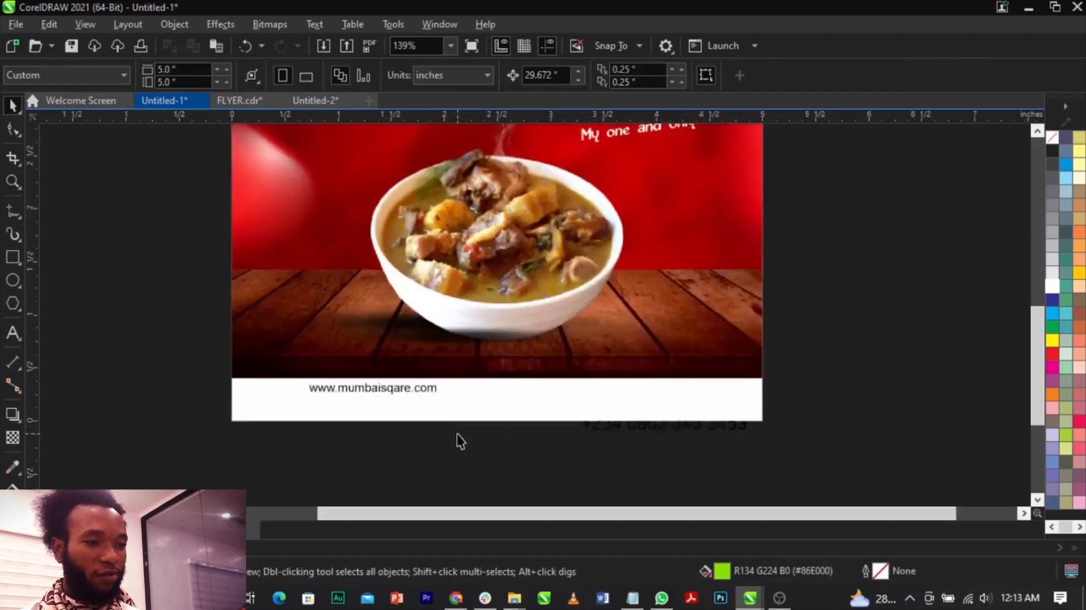
pyautogui.scroll(1, 461, 440)
pyautogui.moveTo(138, 363); pyautogui.dragTo(848, 477)
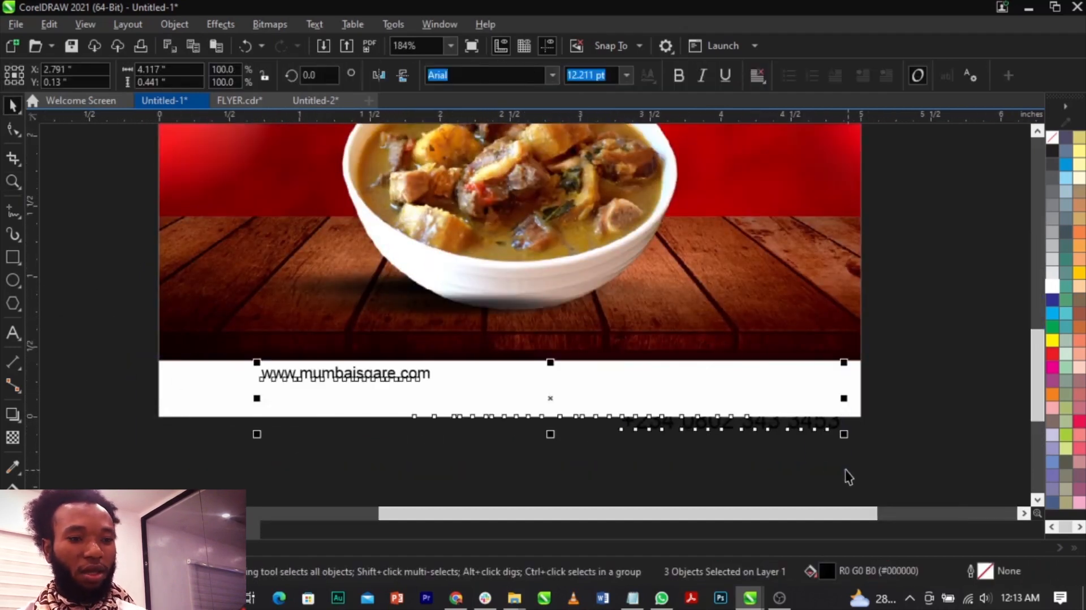
pyautogui.click(892, 432)
pyautogui.click(764, 417)
pyautogui.moveTo(768, 419); pyautogui.dragTo(634, 393)
pyautogui.click(613, 381)
pyautogui.click(550, 364)
pyautogui.moveTo(507, 359); pyautogui.dragTo(516, 376)
pyautogui.click(522, 451)
pyautogui.scroll(5, 565, 392)
pyautogui.click(576, 391)
pyautogui.moveTo(577, 400); pyautogui.dragTo(557, 424)
pyautogui.scroll(-1, 691, 435)
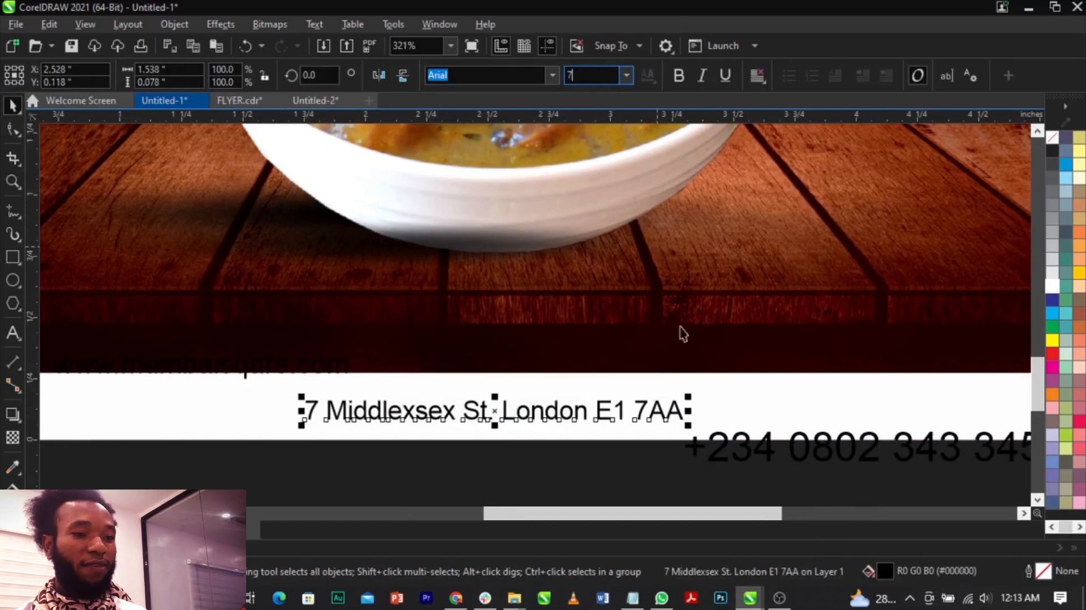
# Set the phone number text to 7 pt and move it to the right end of the white strip.
pyautogui.scroll(-5, 682, 334)
pyautogui.click(762, 416)
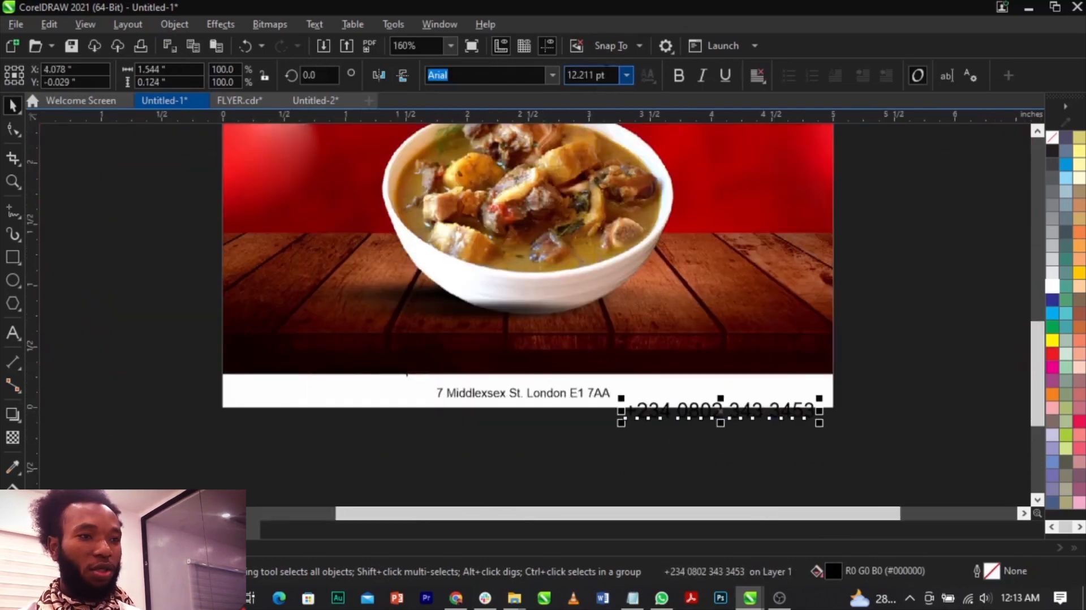
pyautogui.press('Return')
pyautogui.moveTo(739, 409); pyautogui.dragTo(779, 390)
# Set the web address to 7 pt and move it to the left end of the white strip.
pyautogui.moveTo(207, 447); pyautogui.dragTo(476, 337)
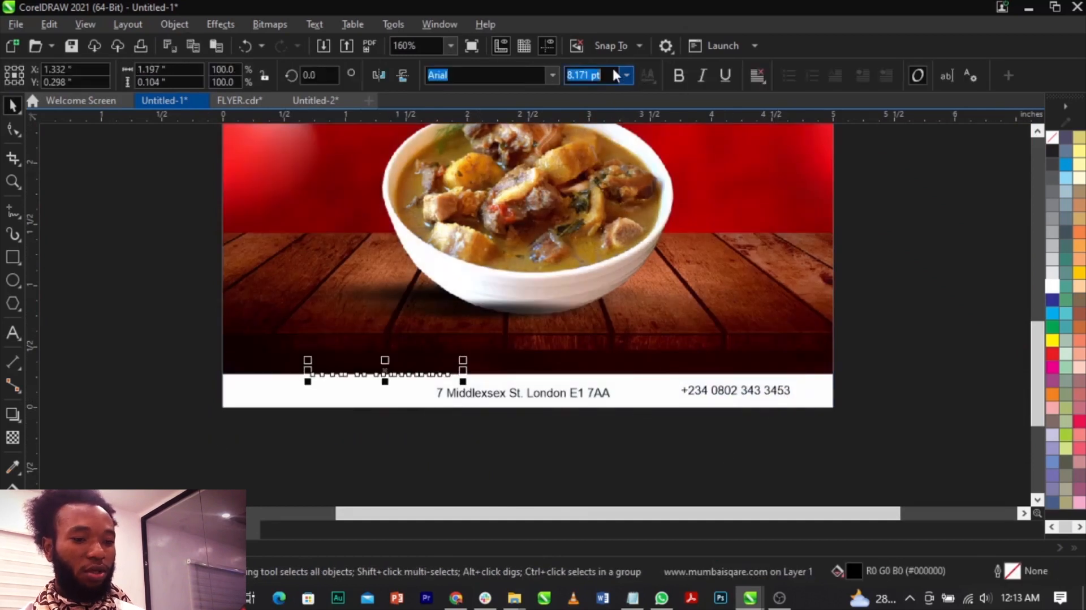
pyautogui.write('7')
pyautogui.press('Return')
pyautogui.scroll(4, 369, 393)
pyautogui.moveTo(492, 358); pyautogui.dragTo(284, 420)
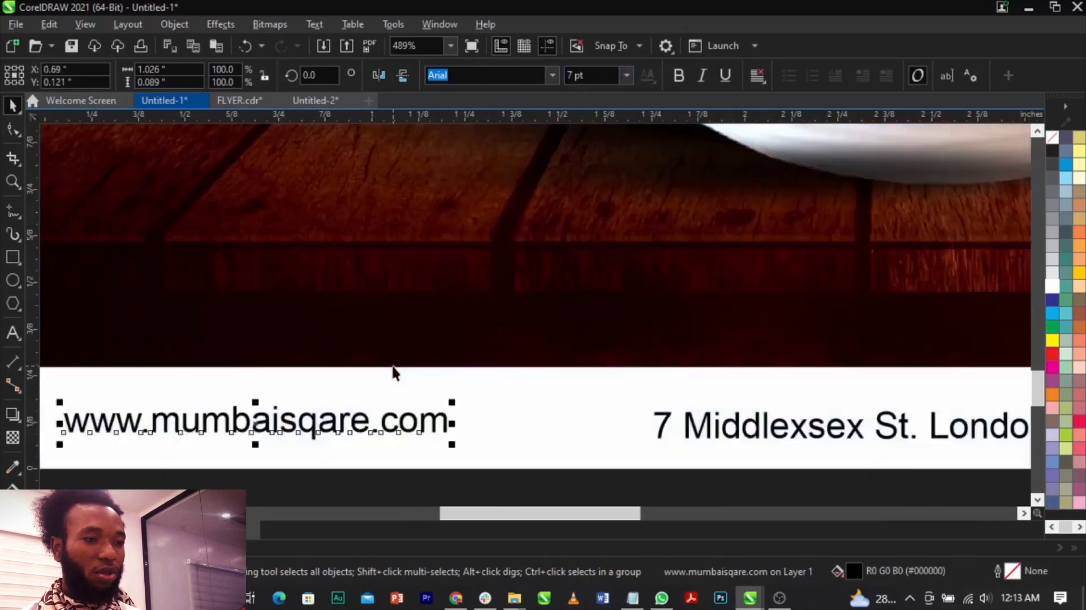
# Group the three contact texts and centre the group horizontally and vertically on the white strip.
pyautogui.scroll(-2, 392, 370)
pyautogui.click(150, 451)
pyautogui.scroll(-2, 231, 448)
pyautogui.moveTo(637, 396); pyautogui.dragTo(717, 390)
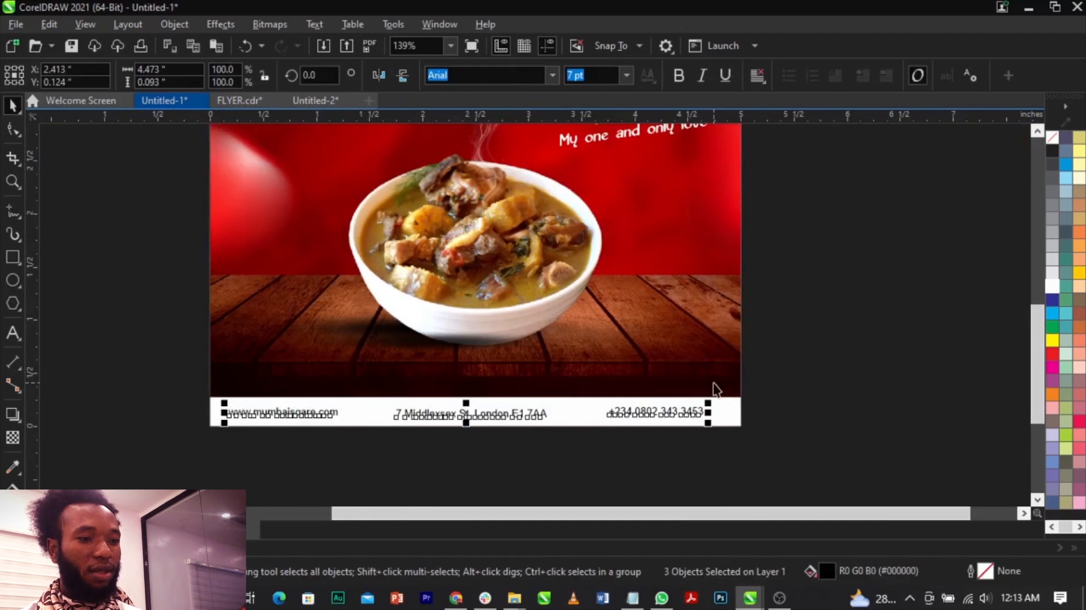
pyautogui.hotkey('ctrl', 'g')
pyautogui.keyDown('shift'); pyautogui.click(732, 421); pyautogui.keyUp('shift')
pyautogui.press('c')
pyautogui.press('e')
pyautogui.click(785, 441)
# Move the globe icon onto the white strip in front of the web address and shrink it to about 0.078 inches.
pyautogui.scroll(-2, 709, 416)
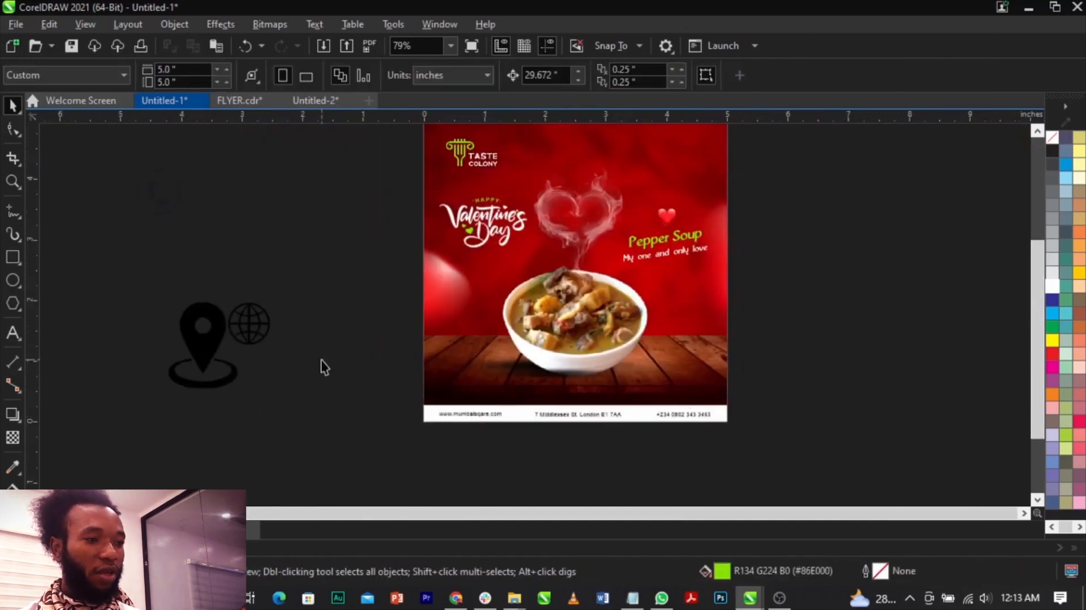
pyautogui.moveTo(245, 321); pyautogui.dragTo(498, 465)
pyautogui.moveTo(531, 419); pyautogui.dragTo(529, 417)
pyautogui.scroll(5, 529, 417)
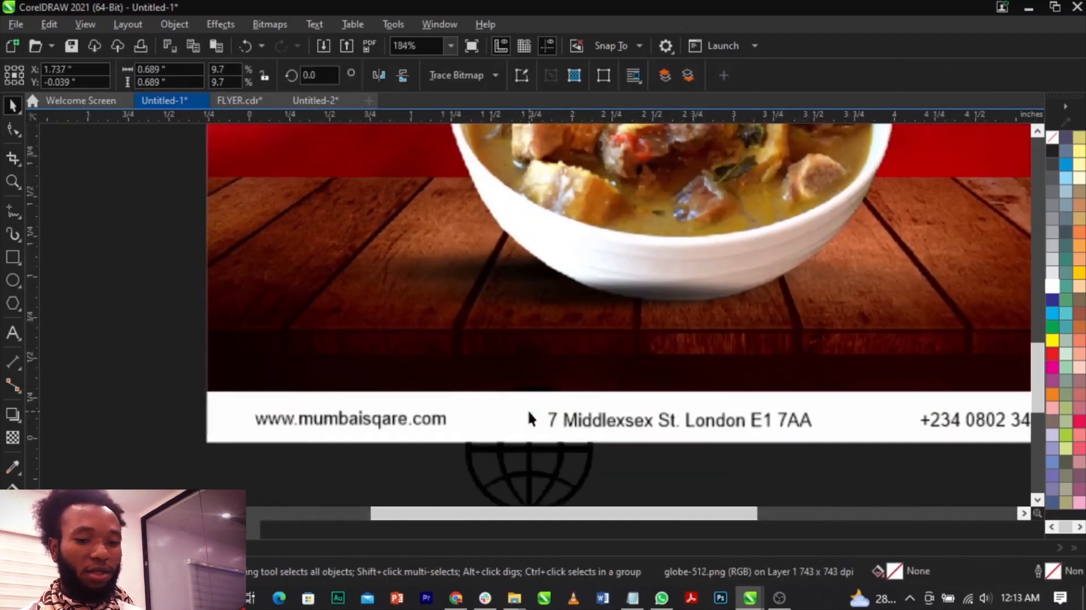
pyautogui.moveTo(603, 386); pyautogui.dragTo(532, 447)
pyautogui.scroll(1, 532, 447)
pyautogui.moveTo(201, 443); pyautogui.dragTo(202, 418)
pyautogui.scroll(10, 293, 441)
pyautogui.moveTo(401, 255); pyautogui.dragTo(372, 277)
pyautogui.scroll(-10, 372, 277)
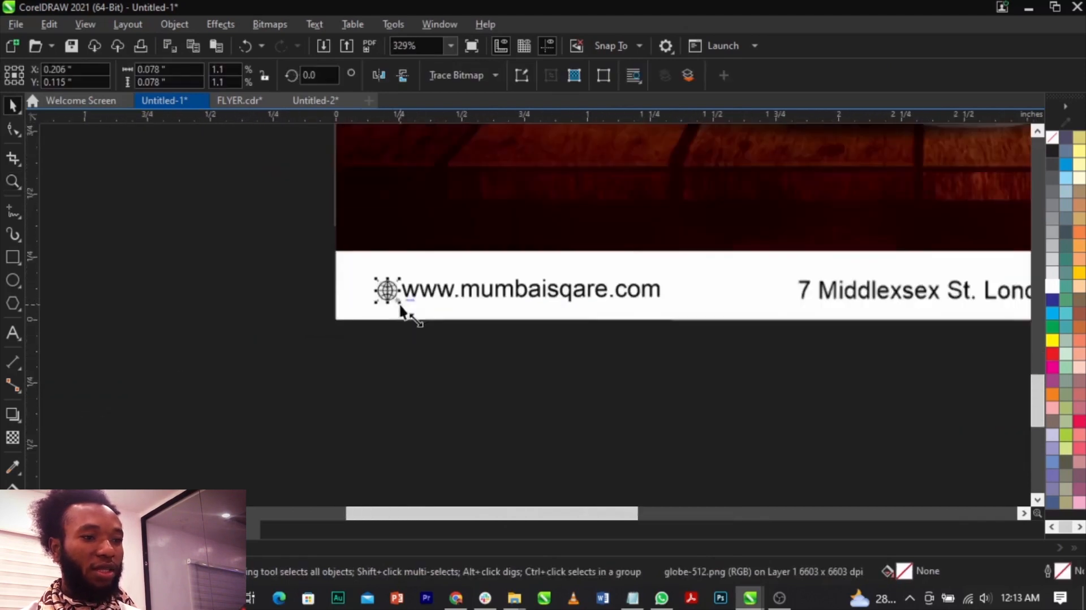
# Move the location pin icon in front of the street address and shrink it to match the text height.
pyautogui.scroll(-7, 400, 317)
pyautogui.moveTo(158, 280); pyautogui.dragTo(480, 308)
pyautogui.scroll(4, 526, 263)
pyautogui.moveTo(517, 257); pyautogui.dragTo(515, 344)
pyautogui.press('F2')
pyautogui.moveTo(381, 347); pyautogui.dragTo(533, 410)
pyautogui.moveTo(366, 273); pyautogui.dragTo(634, 306)
pyautogui.moveTo(685, 246); pyautogui.dragTo(690, 295)
pyautogui.moveTo(629, 330); pyautogui.dragTo(663, 344)
# Move the phone icon in front of the phone number and shrink it to about 0.088 inches.
pyautogui.press('F4')
pyautogui.click(215, 279)
pyautogui.moveTo(262, 287); pyautogui.dragTo(263, 288)
pyautogui.moveTo(221, 223); pyautogui.dragTo(793, 478)
pyautogui.press('F2')
pyautogui.moveTo(723, 426); pyautogui.dragTo(798, 497)
pyautogui.moveTo(701, 222); pyautogui.dragTo(693, 302)
pyautogui.moveTo(593, 324); pyautogui.dragTo(667, 376)
pyautogui.scroll(5, 683, 376)
pyautogui.moveTo(718, 244); pyautogui.dragTo(671, 296)
pyautogui.moveTo(602, 369); pyautogui.dragTo(641, 371)
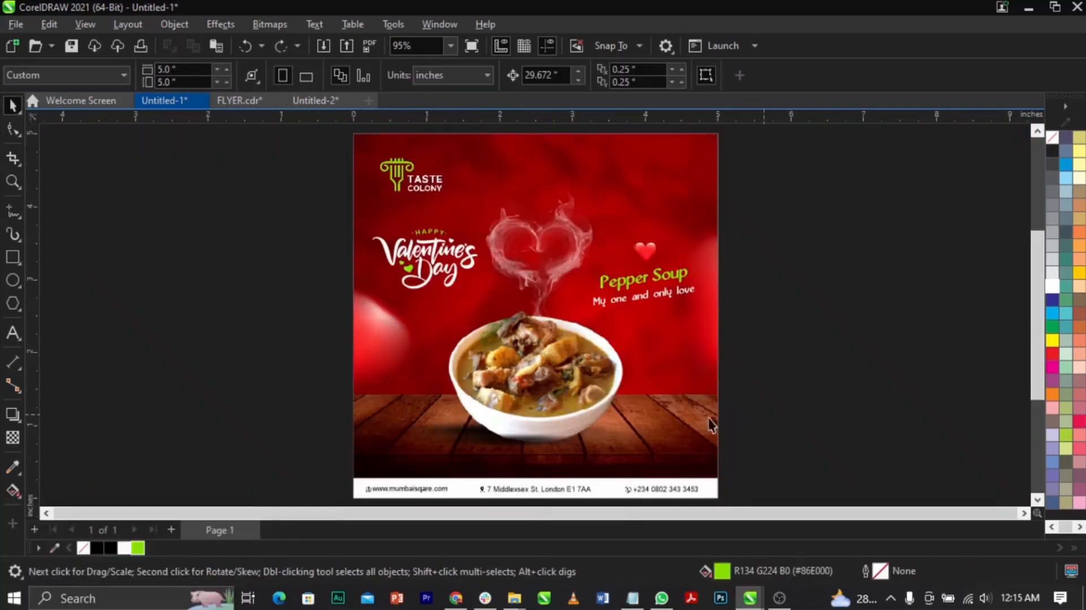
# Squeeze a copy of the white strip into a stripe about 0.029 inches high along its upper edge and fill it green #86E000.
pyautogui.press('z')
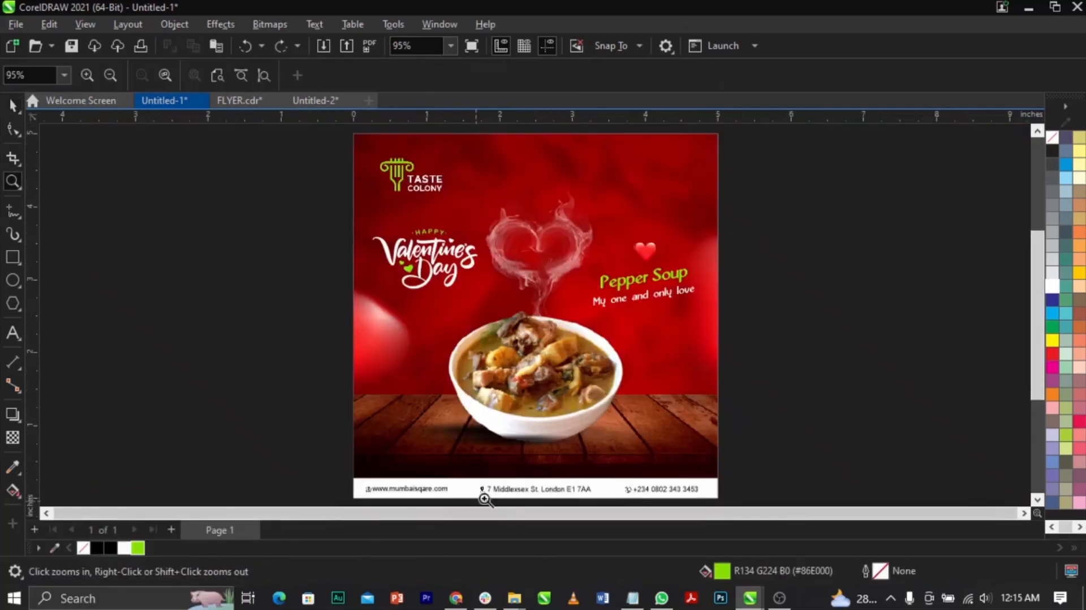
pyautogui.moveTo(507, 476); pyautogui.dragTo(577, 493)
pyautogui.press('space')
pyautogui.click(610, 333)
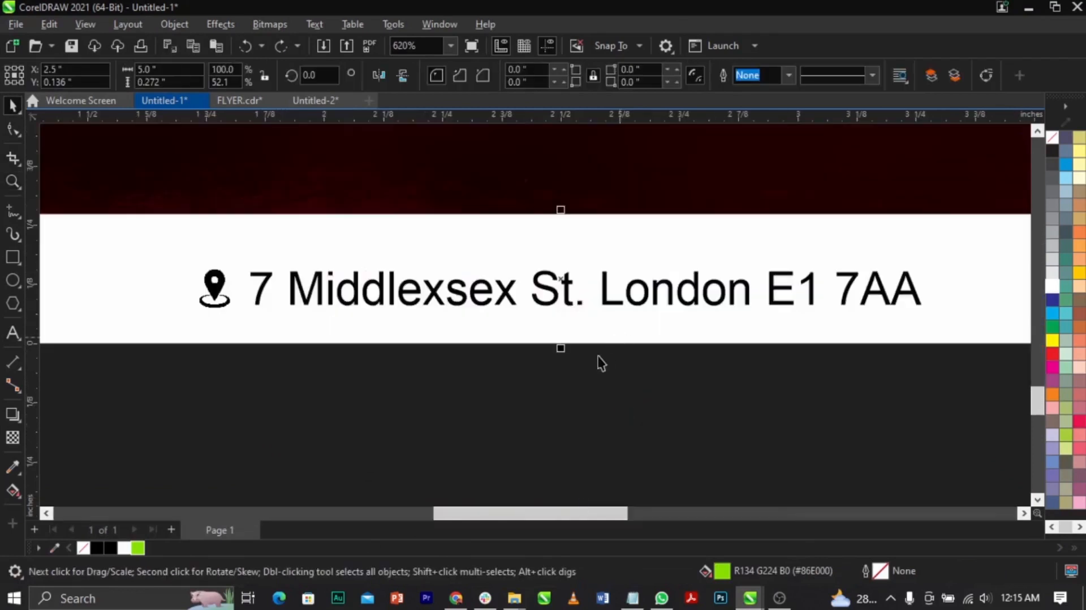
pyautogui.moveTo(561, 349); pyautogui.dragTo(576, 242)
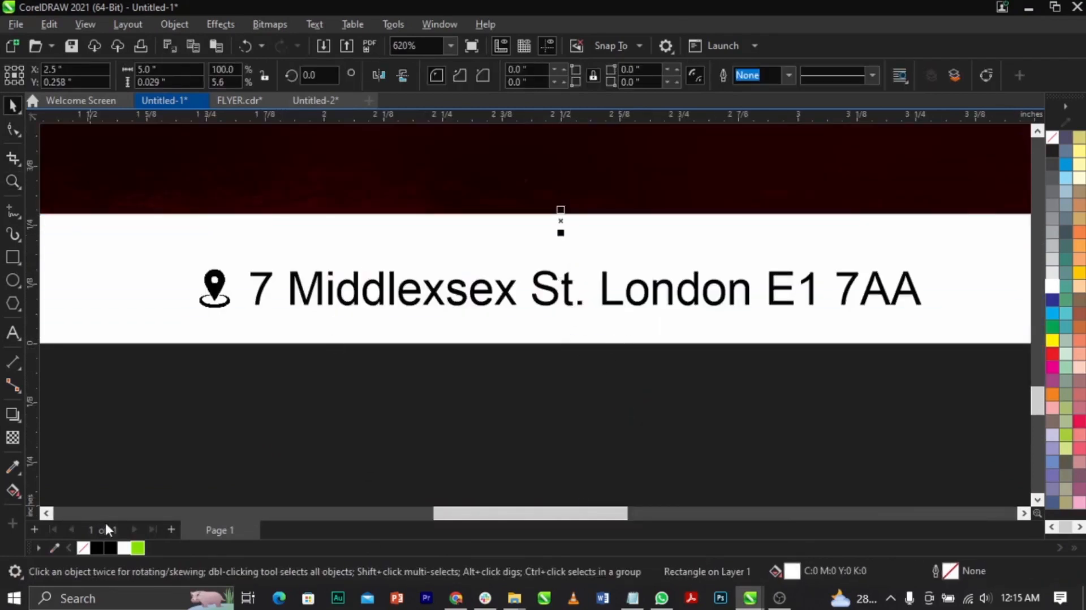
pyautogui.click(138, 547)
pyautogui.hotkey('shift', 'F4')
pyautogui.click(848, 374)
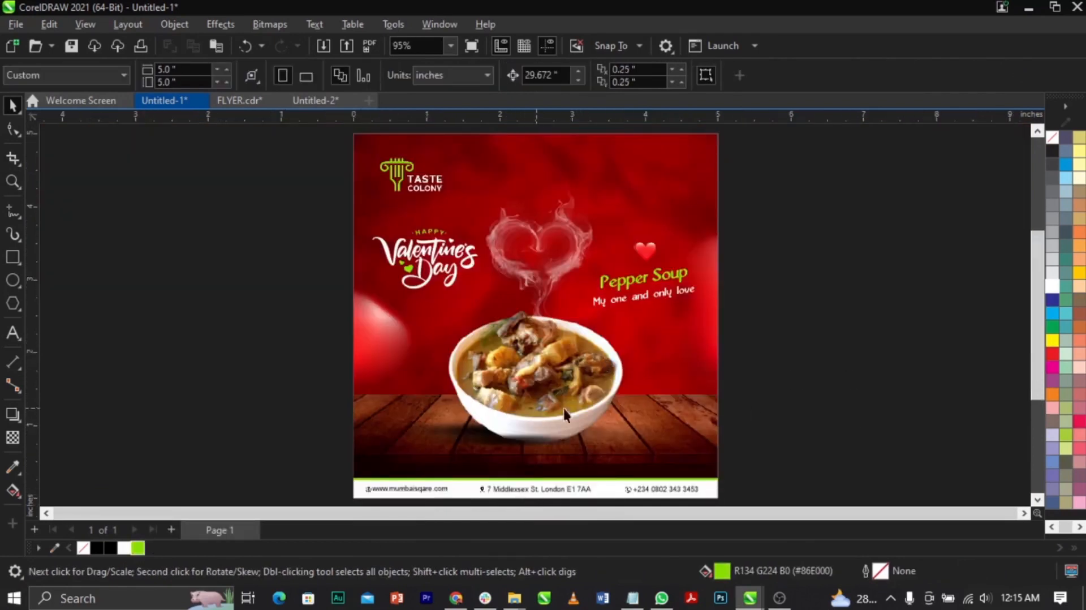
# Draw a green rectangle about 1.18 by 0.17 inches on the table's dark front edge, above the web address.
pyautogui.moveTo(458, 431); pyautogui.dragTo(789, 473)
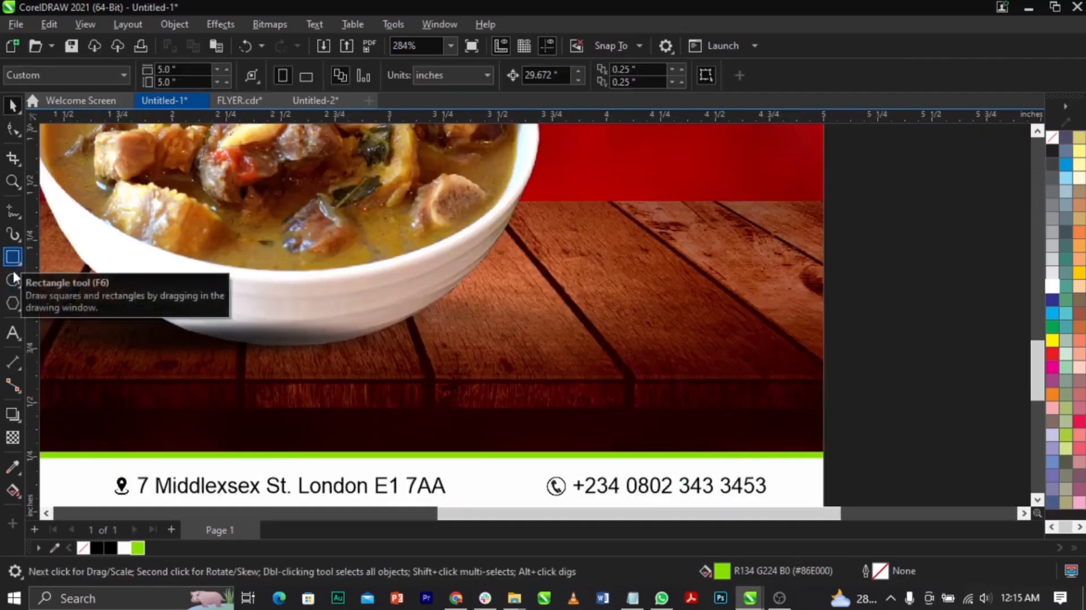
pyautogui.click(13, 280)
pyautogui.click(21, 263)
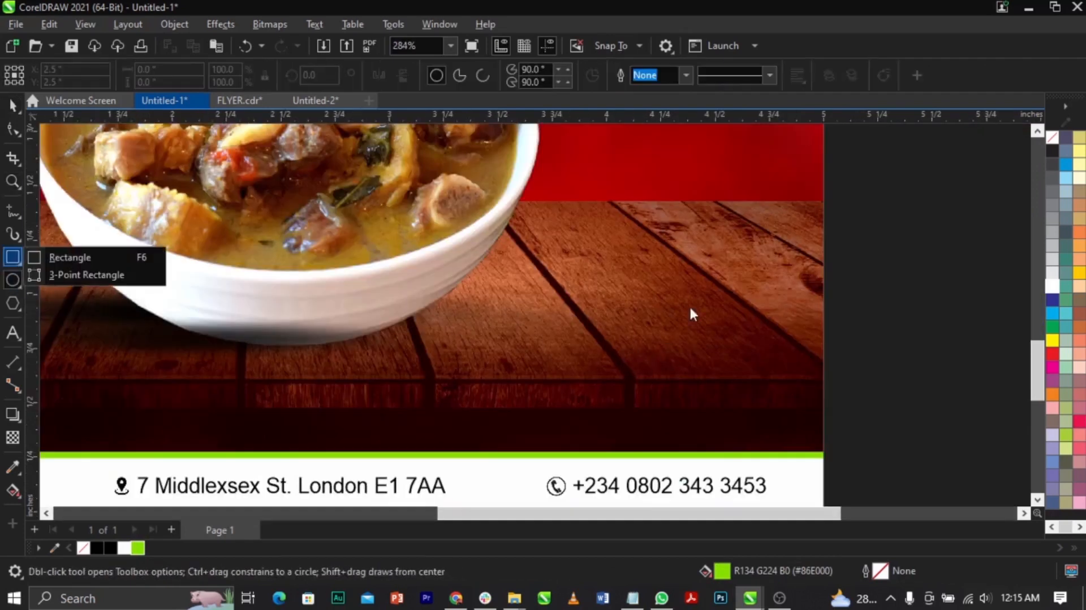
pyautogui.scroll(-3, 667, 317)
pyautogui.click(69, 258)
pyautogui.scroll(3, 382, 338)
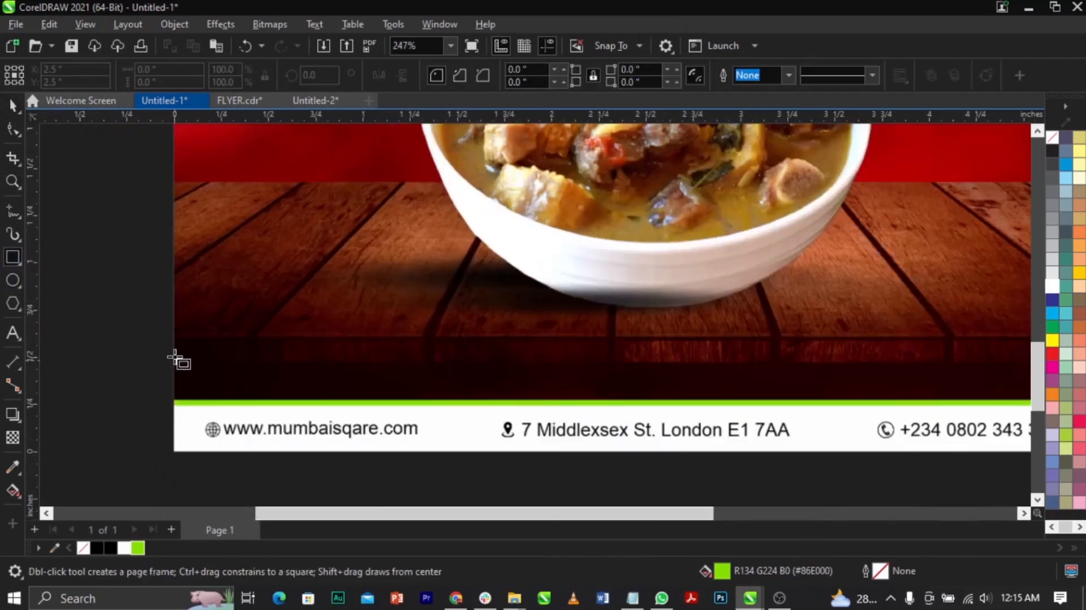
pyautogui.moveTo(232, 342)
pyautogui.mouseDown()
pyautogui.moveTo(470, 378)
pyautogui.moveTo(455, 374)
pyautogui.mouseUp()
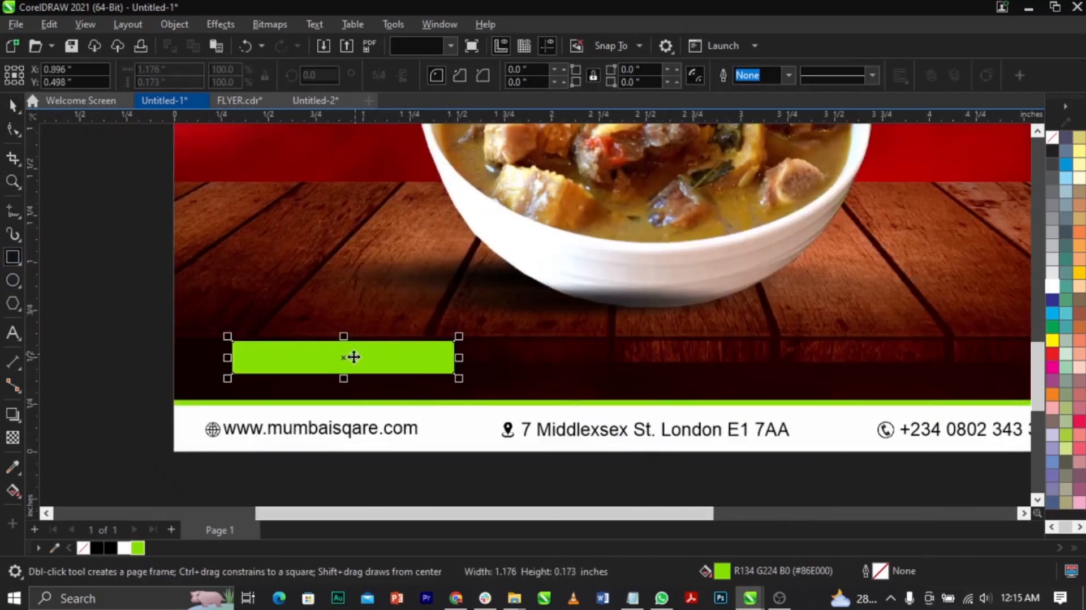
pyautogui.scroll(1, 354, 357)
pyautogui.press('space')
pyautogui.moveTo(354, 356); pyautogui.dragTo(383, 355)
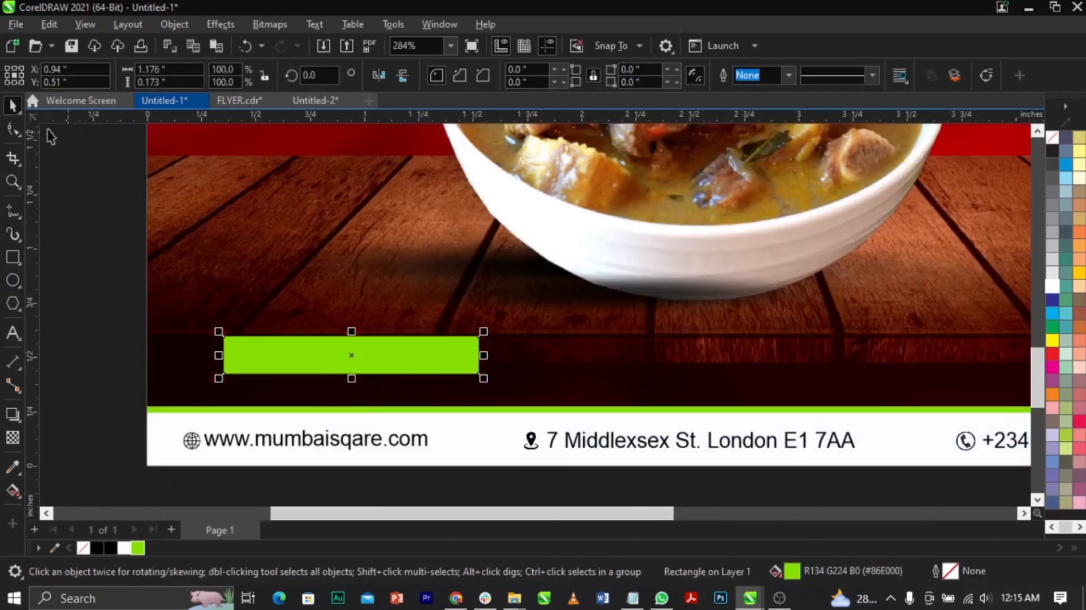
# Fully round the green rectangle's corners into a pill shape, shorten it slightly and reposition it above the web address.
pyautogui.click(12, 132)
pyautogui.moveTo(225, 337); pyautogui.dragTo(254, 340)
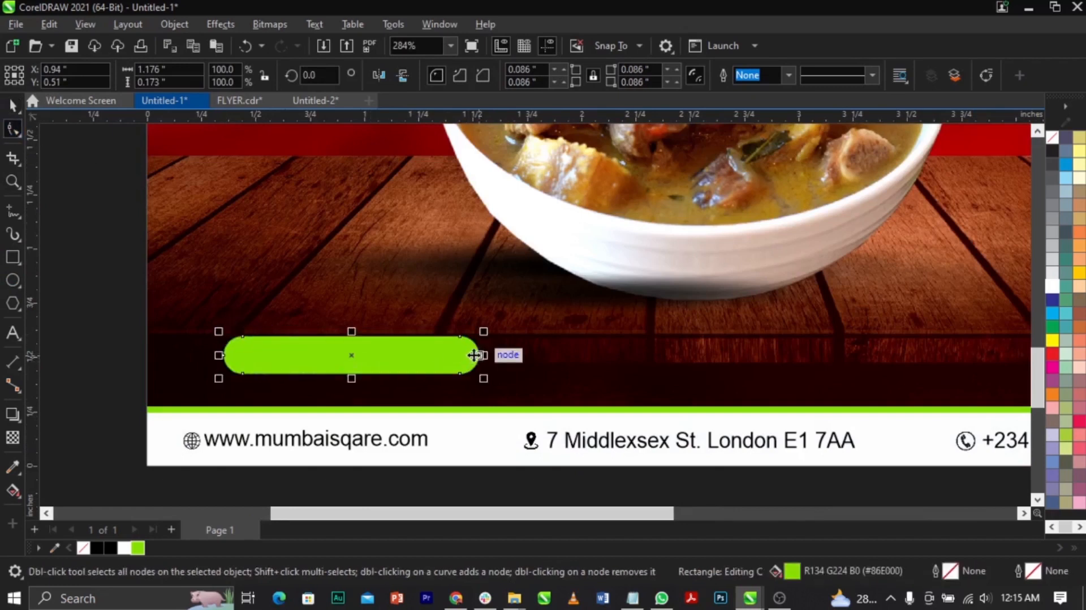
pyautogui.press('space')
pyautogui.moveTo(480, 355); pyautogui.dragTo(462, 356)
pyautogui.moveTo(386, 359); pyautogui.dragTo(362, 357)
# Add the text ORDER NOW in white 7 pt Arial on the table's dark front edge, beside the green pill.
pyautogui.press('F8')
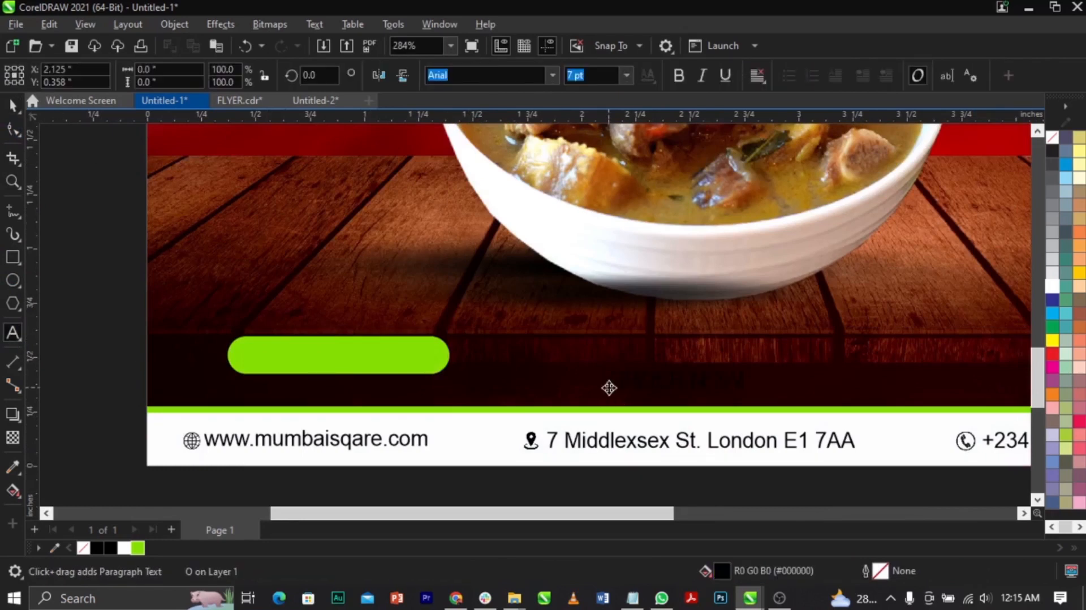
pyautogui.hotkey('ctrl', 'space')
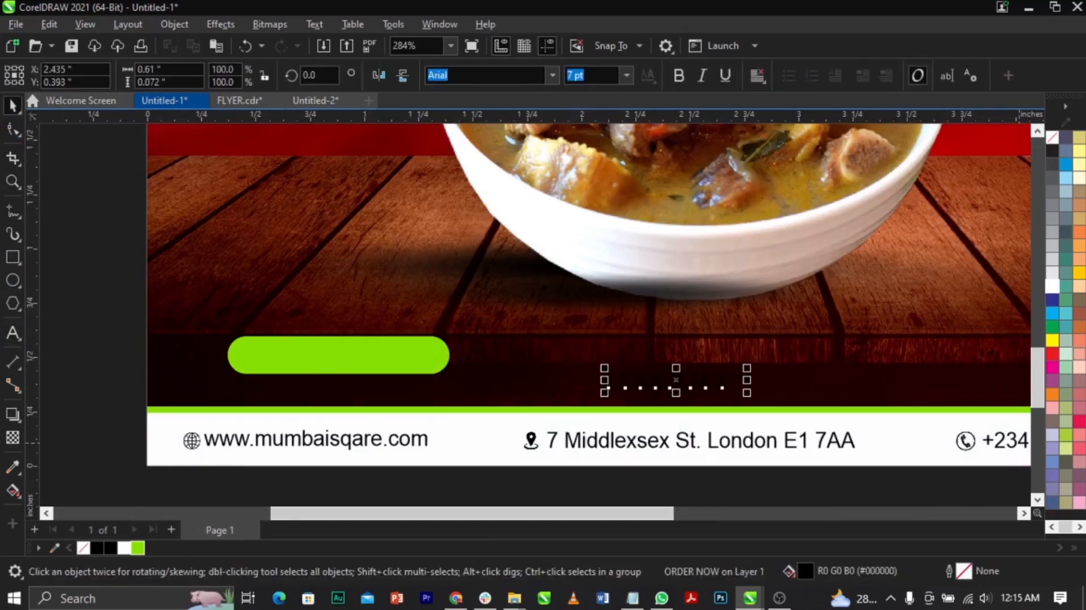
# Center the ORDER NOW text horizontally and vertically on the green pill and make it bold.
pyautogui.keyDown('shift'); pyautogui.click(425, 357); pyautogui.keyUp('shift')
pyautogui.press('c')
pyautogui.press('e')
pyautogui.click(494, 361)
pyautogui.scroll(1, 350, 358)
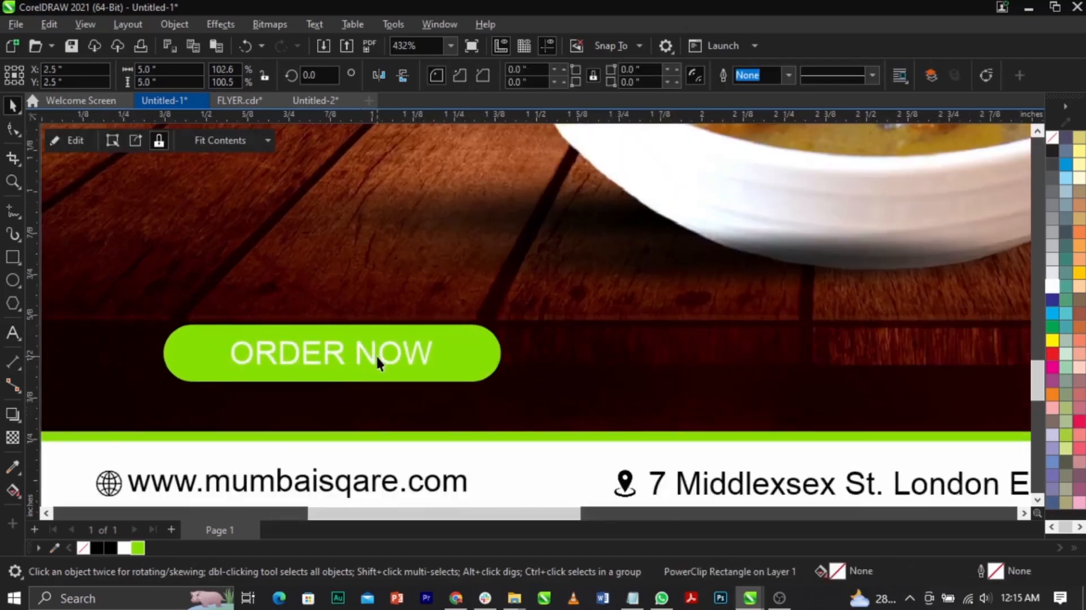
pyautogui.click(375, 354)
pyautogui.doubleClick(421, 355)
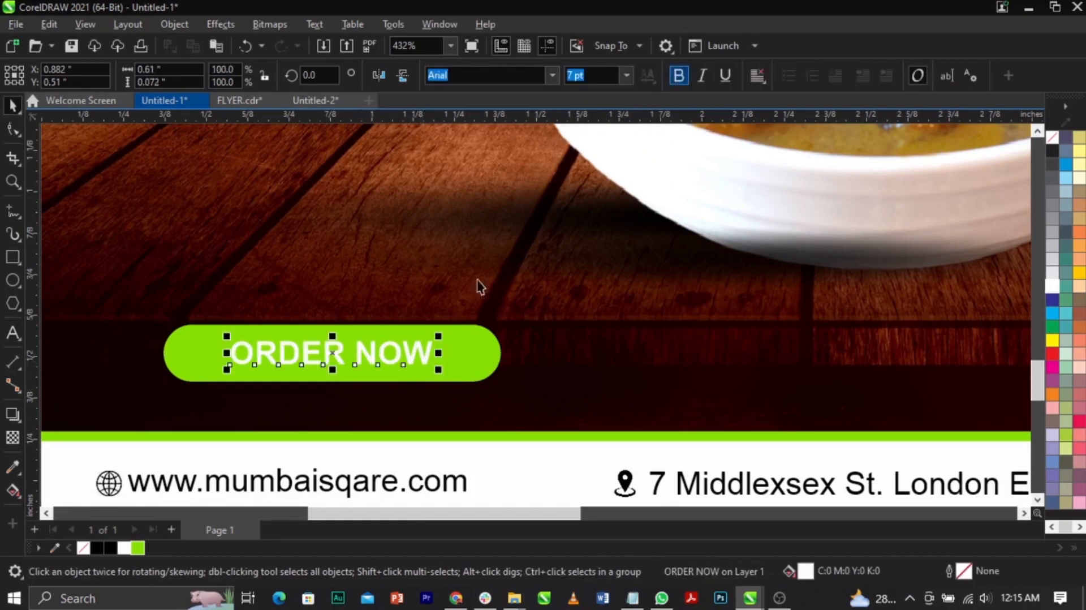
# Apply a horizontal linear fountain fill to the pill behind ORDER NOW, running from its bright green to a dark green at the right end.
pyautogui.click(292, 378)
pyautogui.scroll(1, 291, 380)
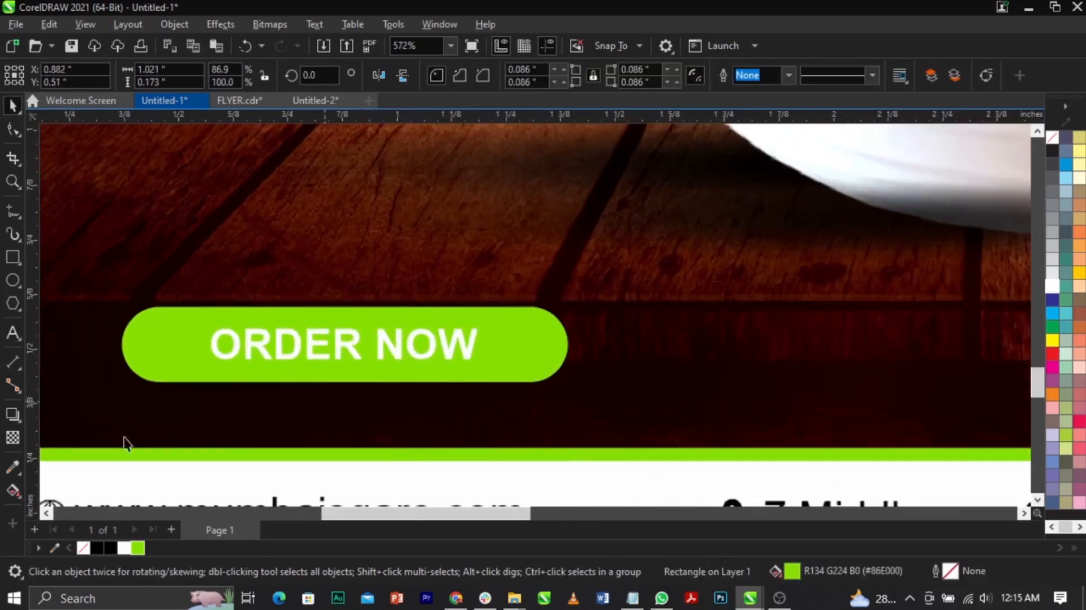
pyautogui.click(10, 490)
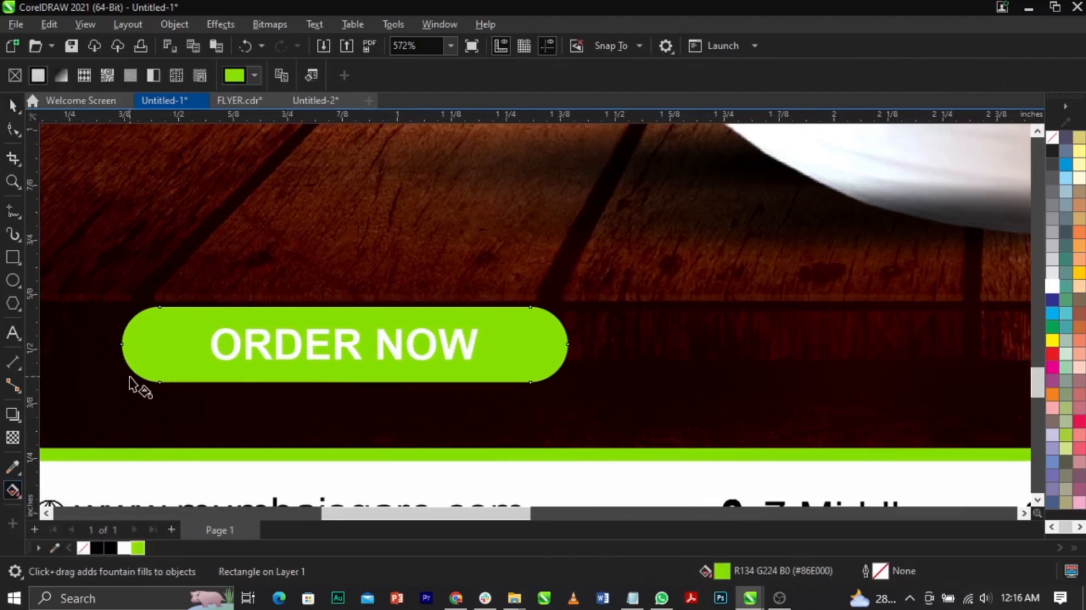
pyautogui.moveTo(137, 342); pyautogui.dragTo(518, 343)
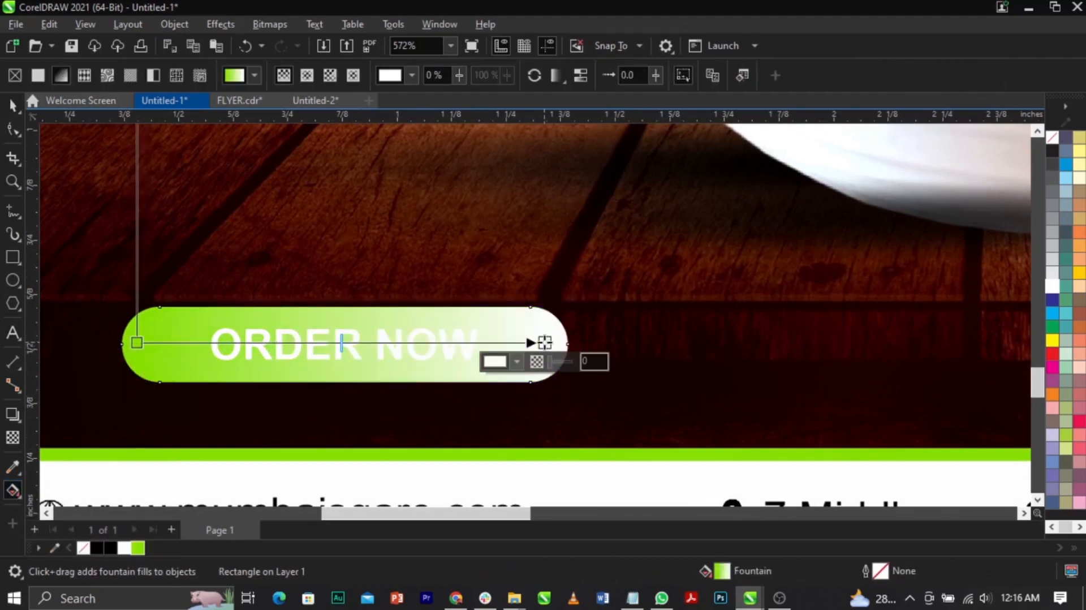
pyautogui.click(516, 361)
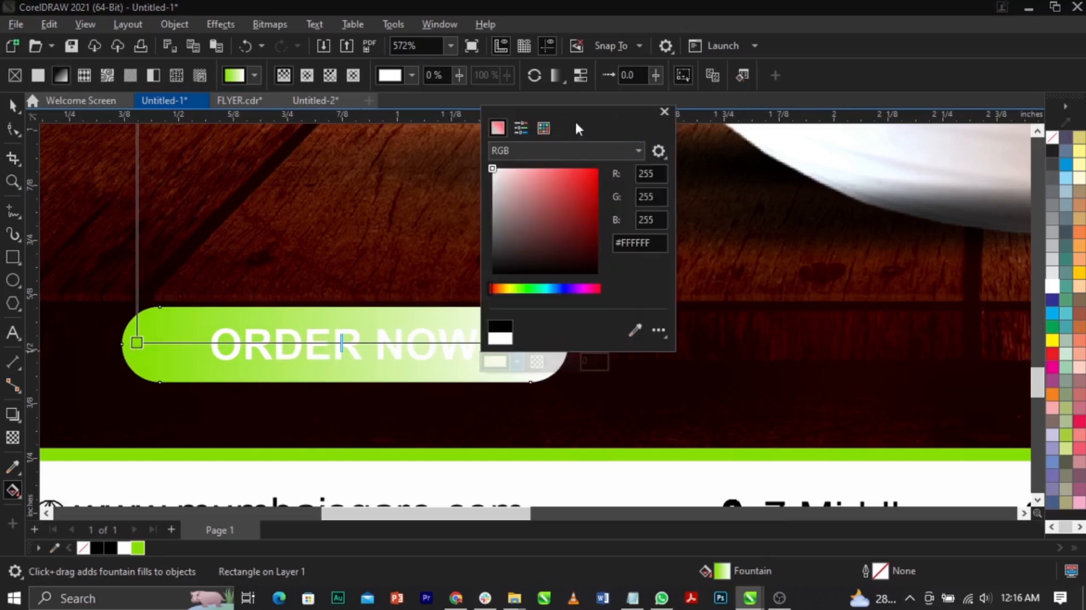
pyautogui.moveTo(495, 289); pyautogui.dragTo(521, 290)
pyautogui.moveTo(585, 255); pyautogui.dragTo(599, 235)
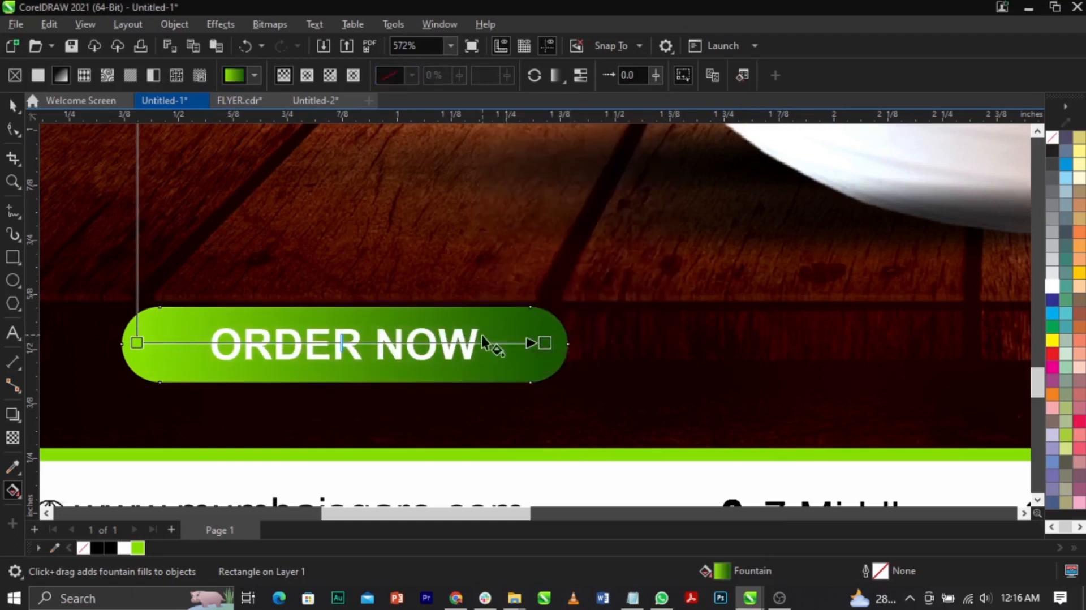